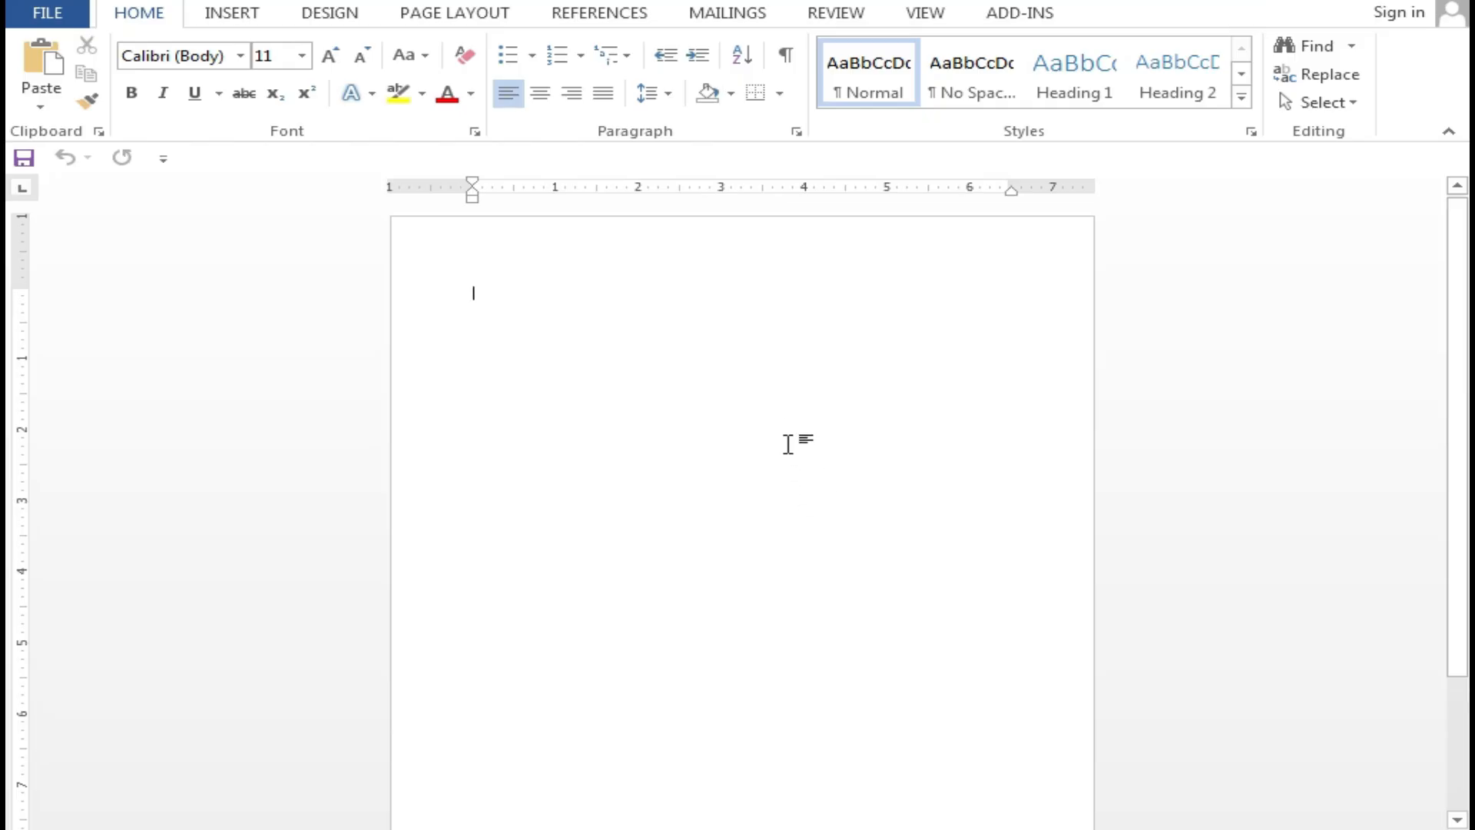
Set the blank page's paper size to A4 (8.27" × 11.69")
left_click(328, 13)
left_click(423, 17)
left_click(202, 90)
left_click(260, 464)
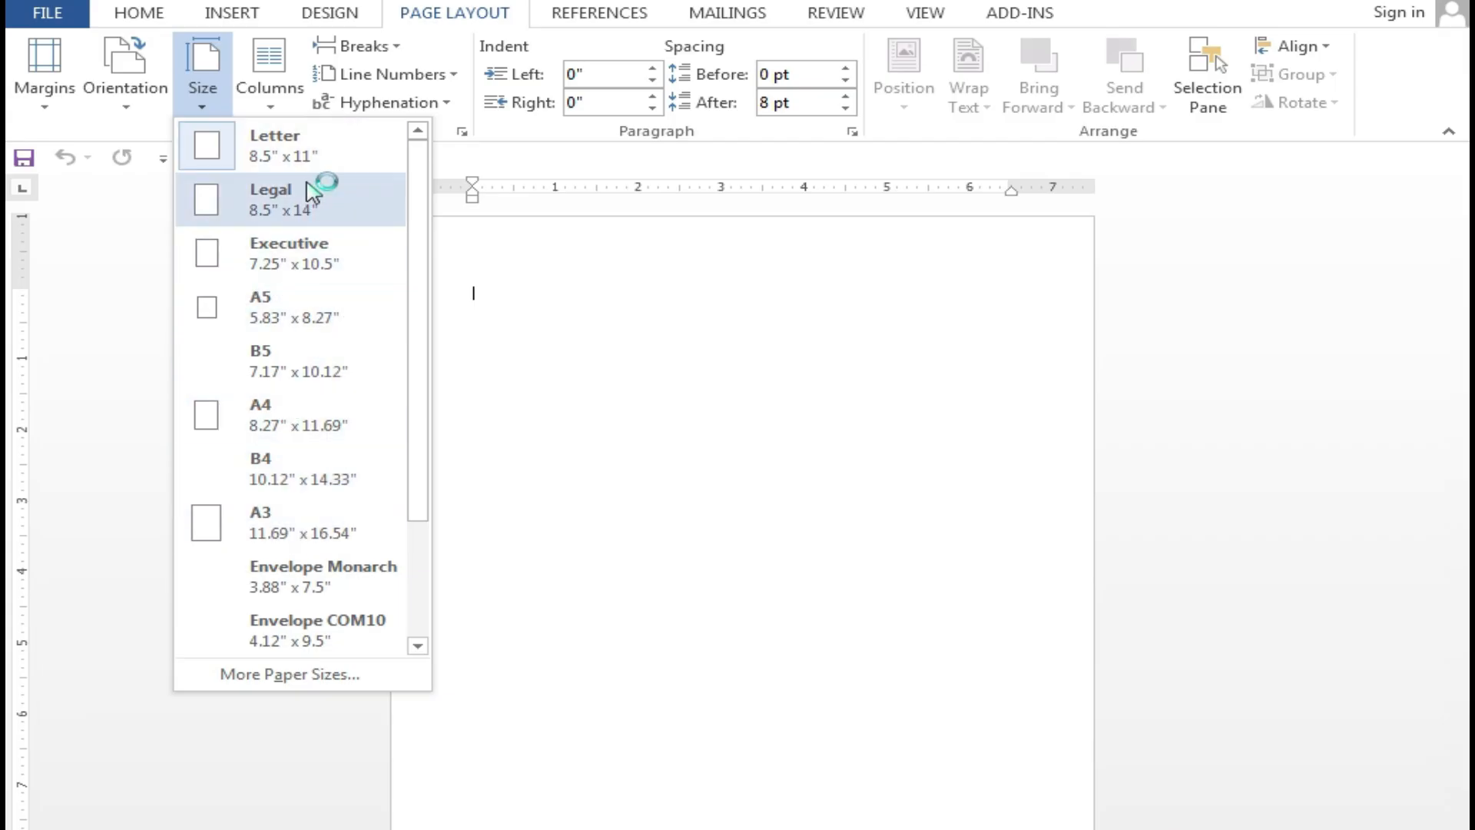
left_click(302, 418)
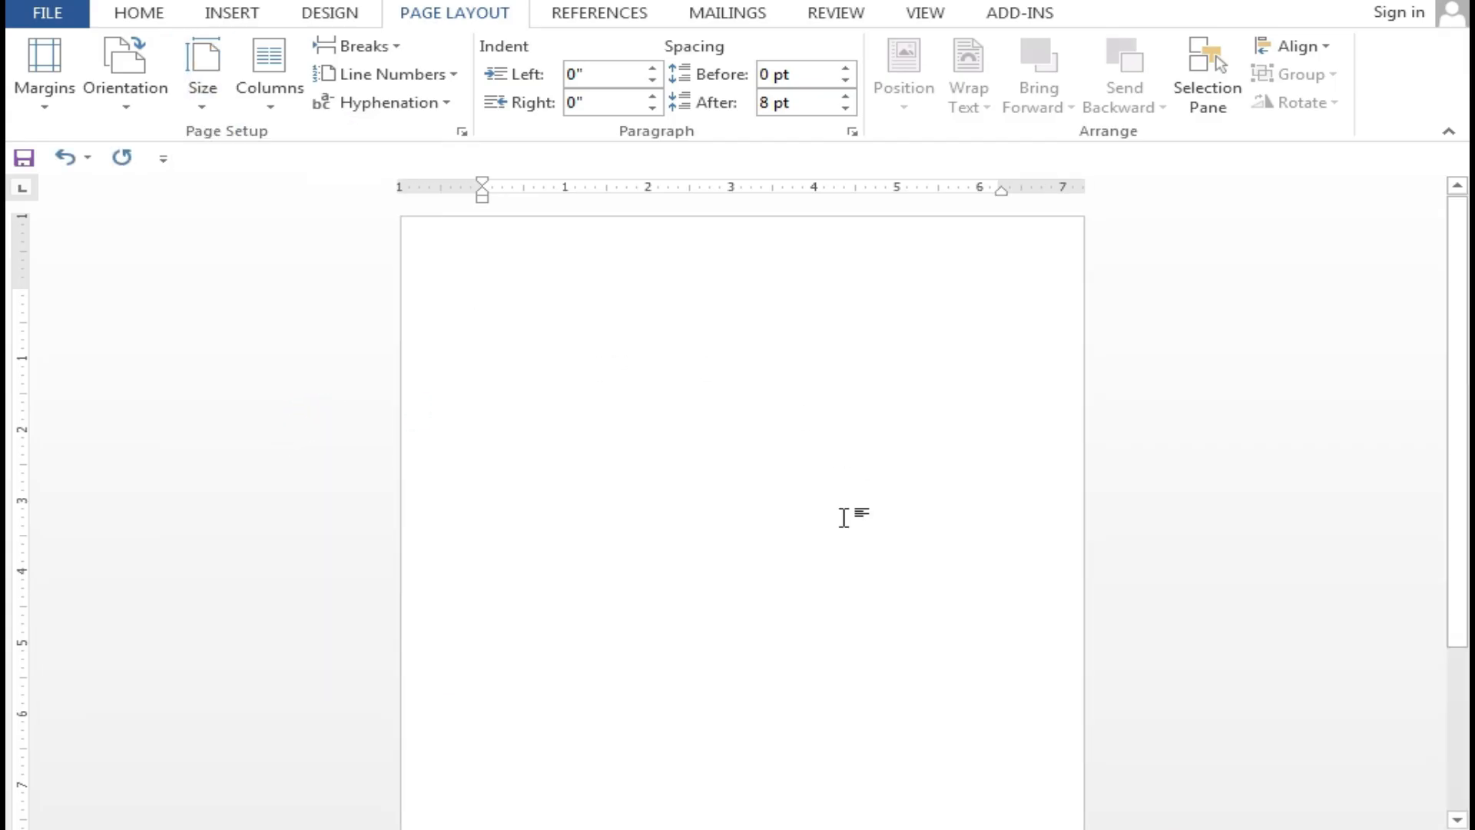
scroll(832, 669, "down", 2)
scroll(766, 427, "up", 2)
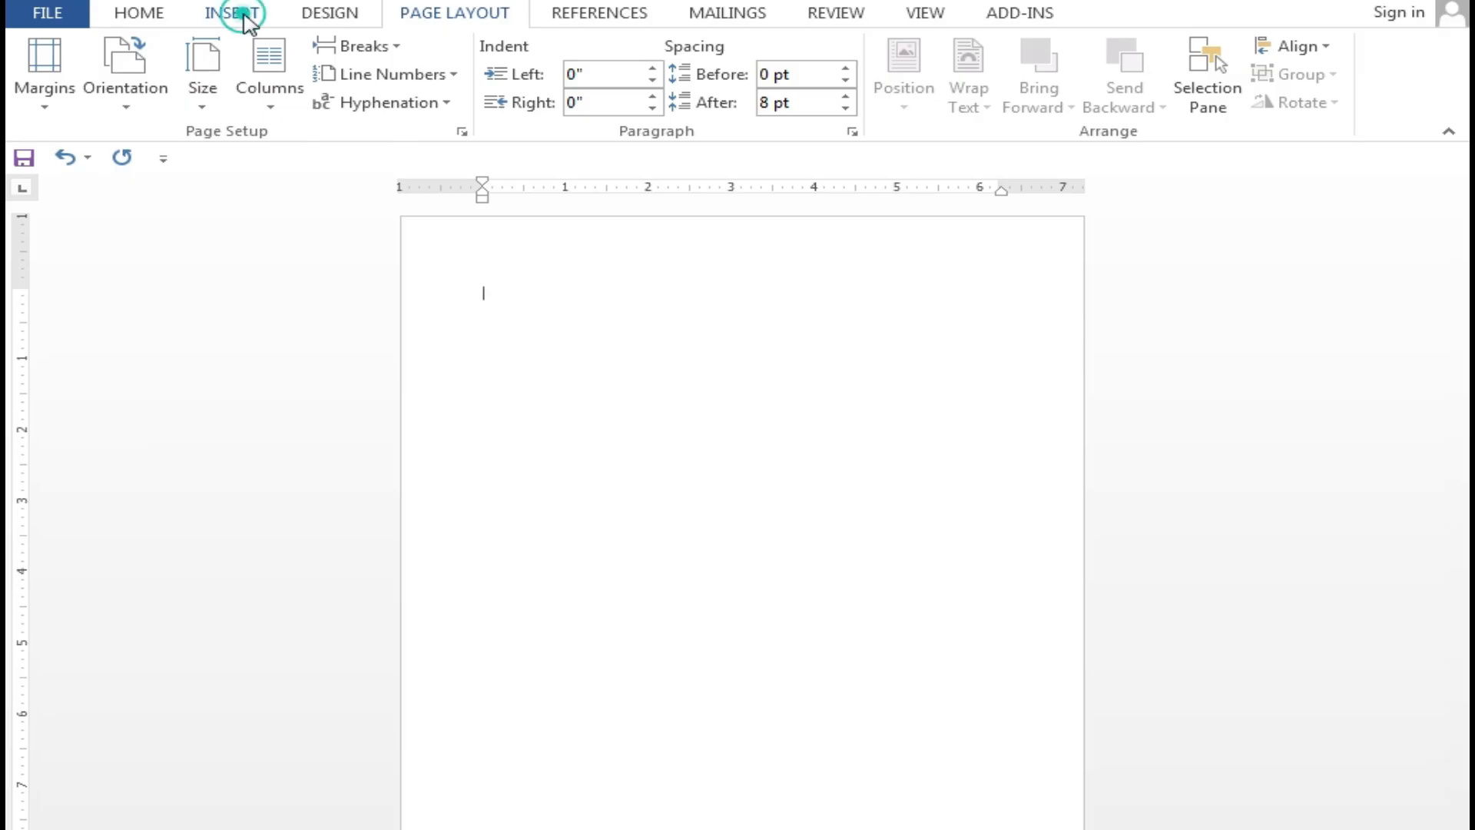
Draw a rectangle across the full width of the page top
left_click(232, 13)
left_click(396, 108)
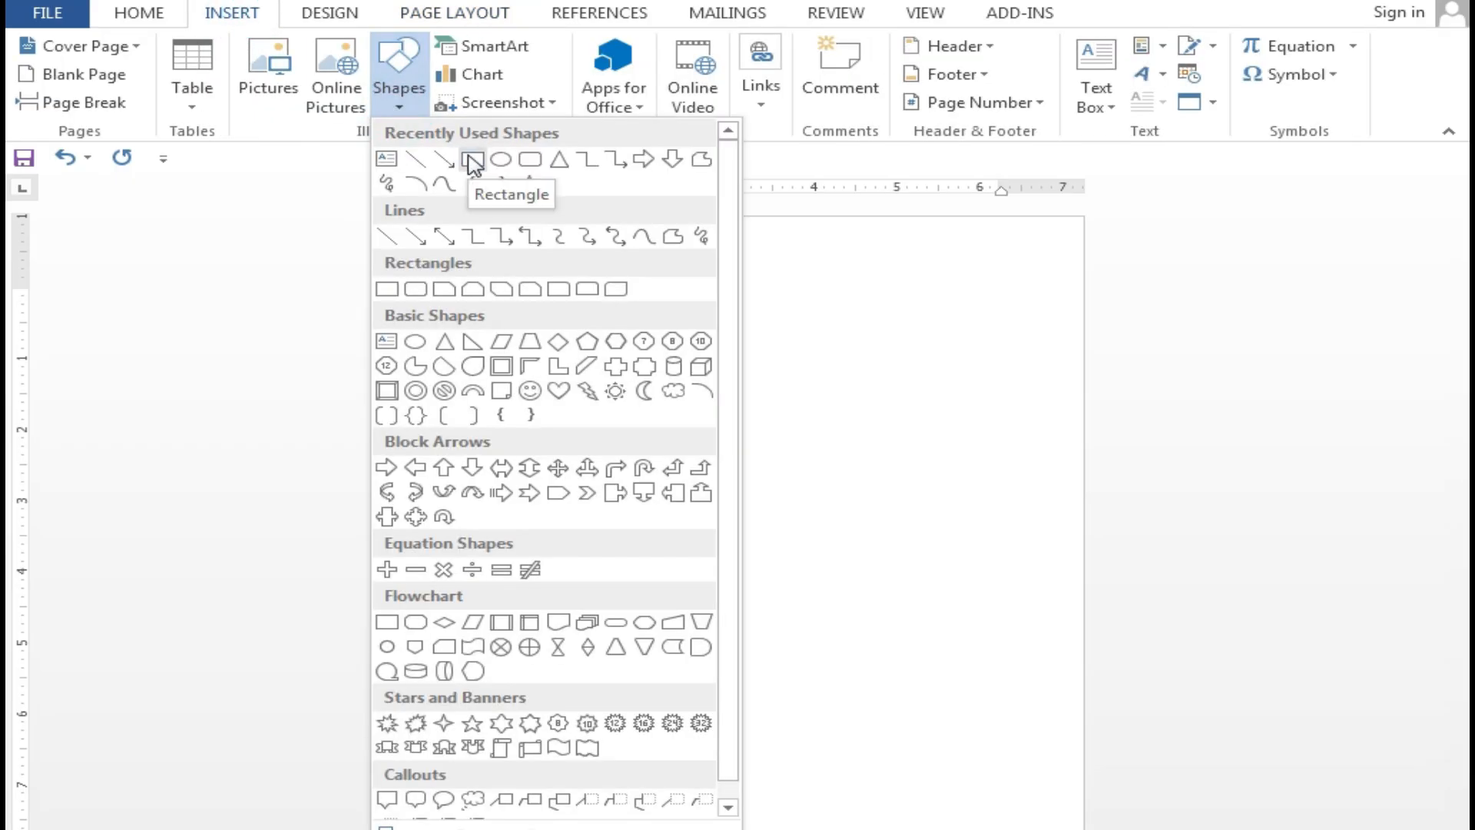
left_click(472, 159)
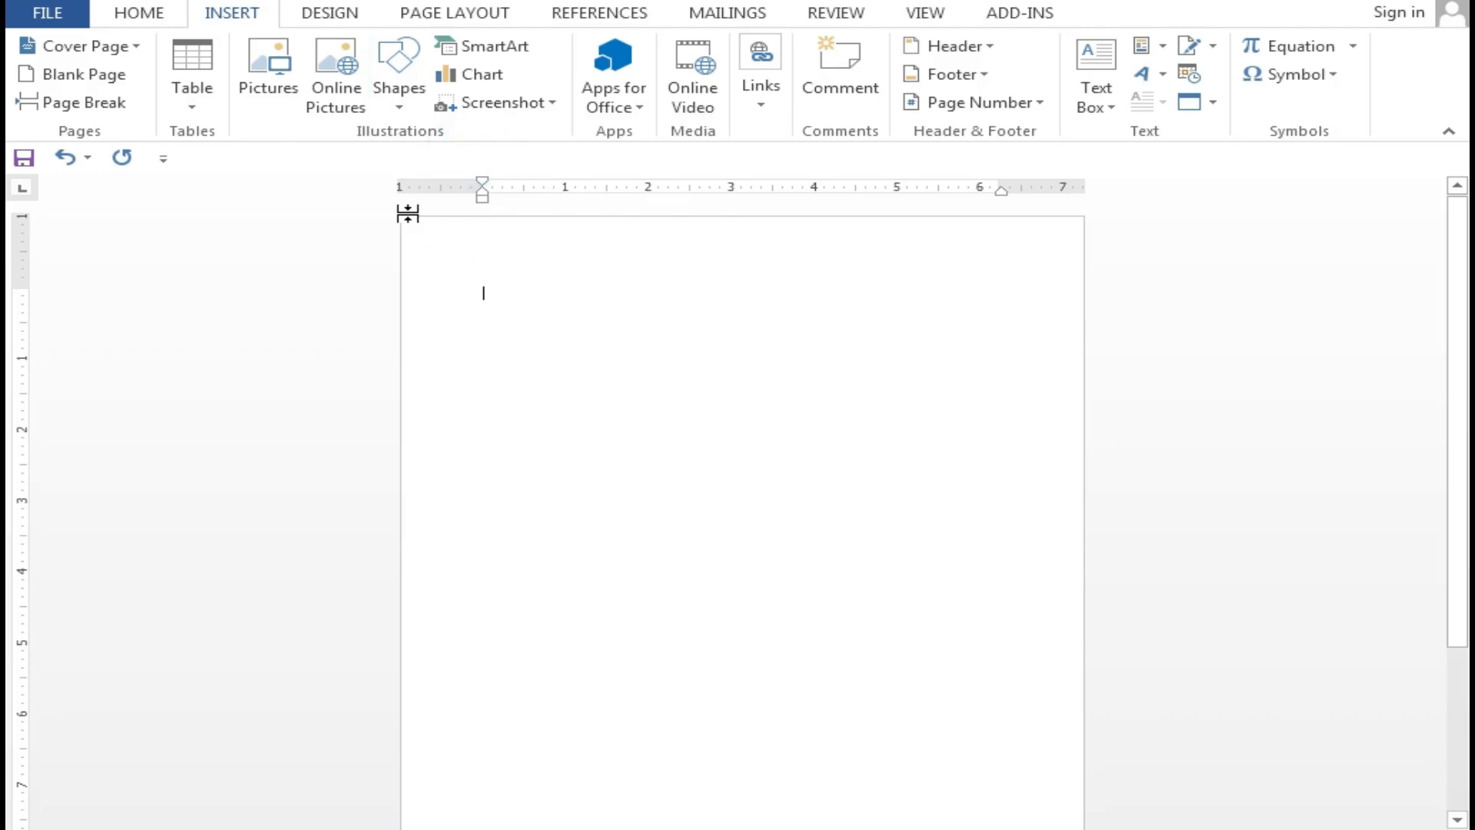
mouse_move(400, 215)
left_mouse_down()
mouse_move(846, 289)
mouse_move(1099, 379)
mouse_move(1083, 298)
mouse_move(1083, 336)
left_mouse_up()
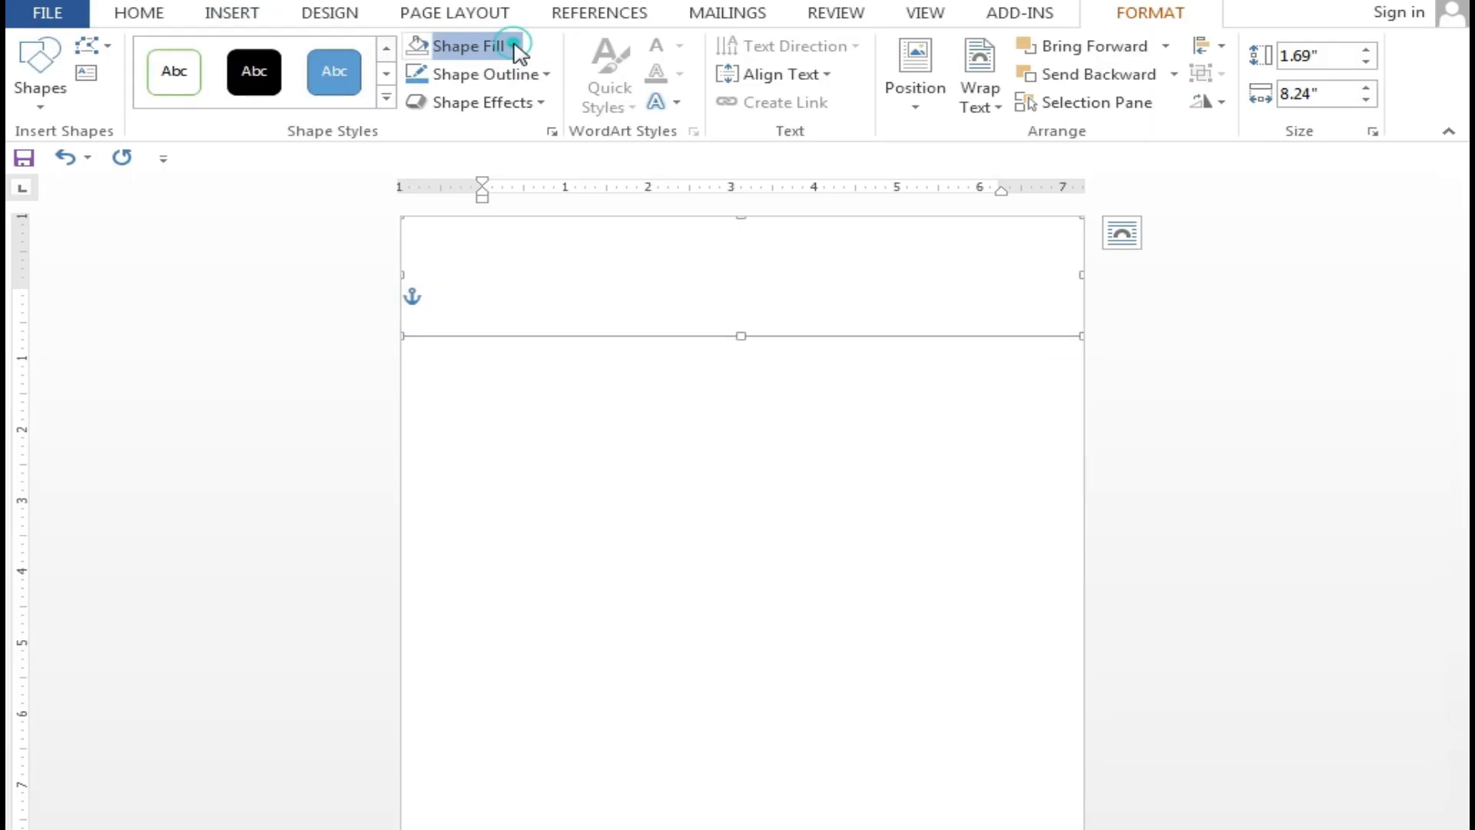
Fill the rectangle light green and remove its outline
left_click(510, 46)
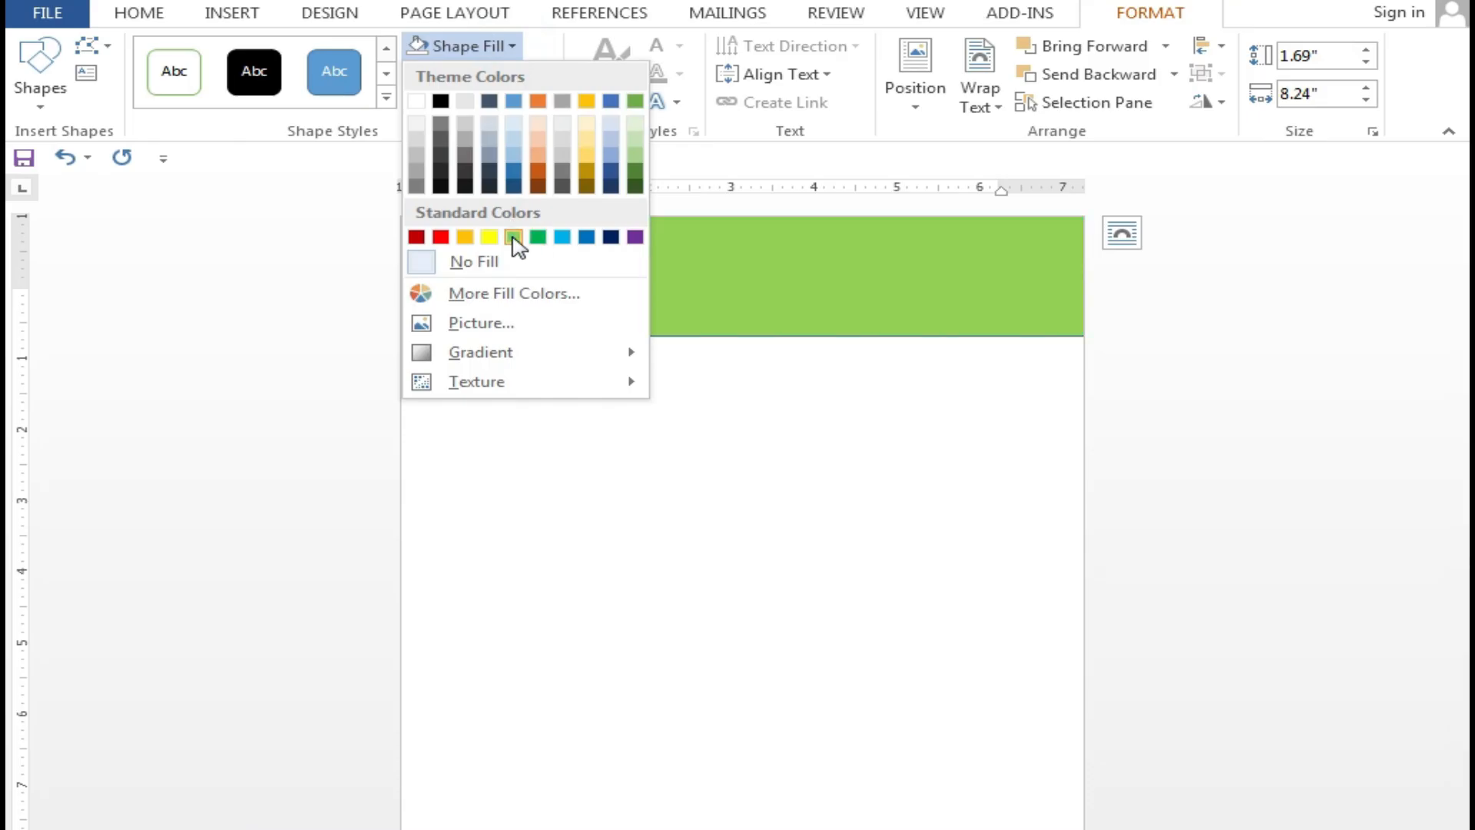
left_click(513, 236)
left_click(547, 76)
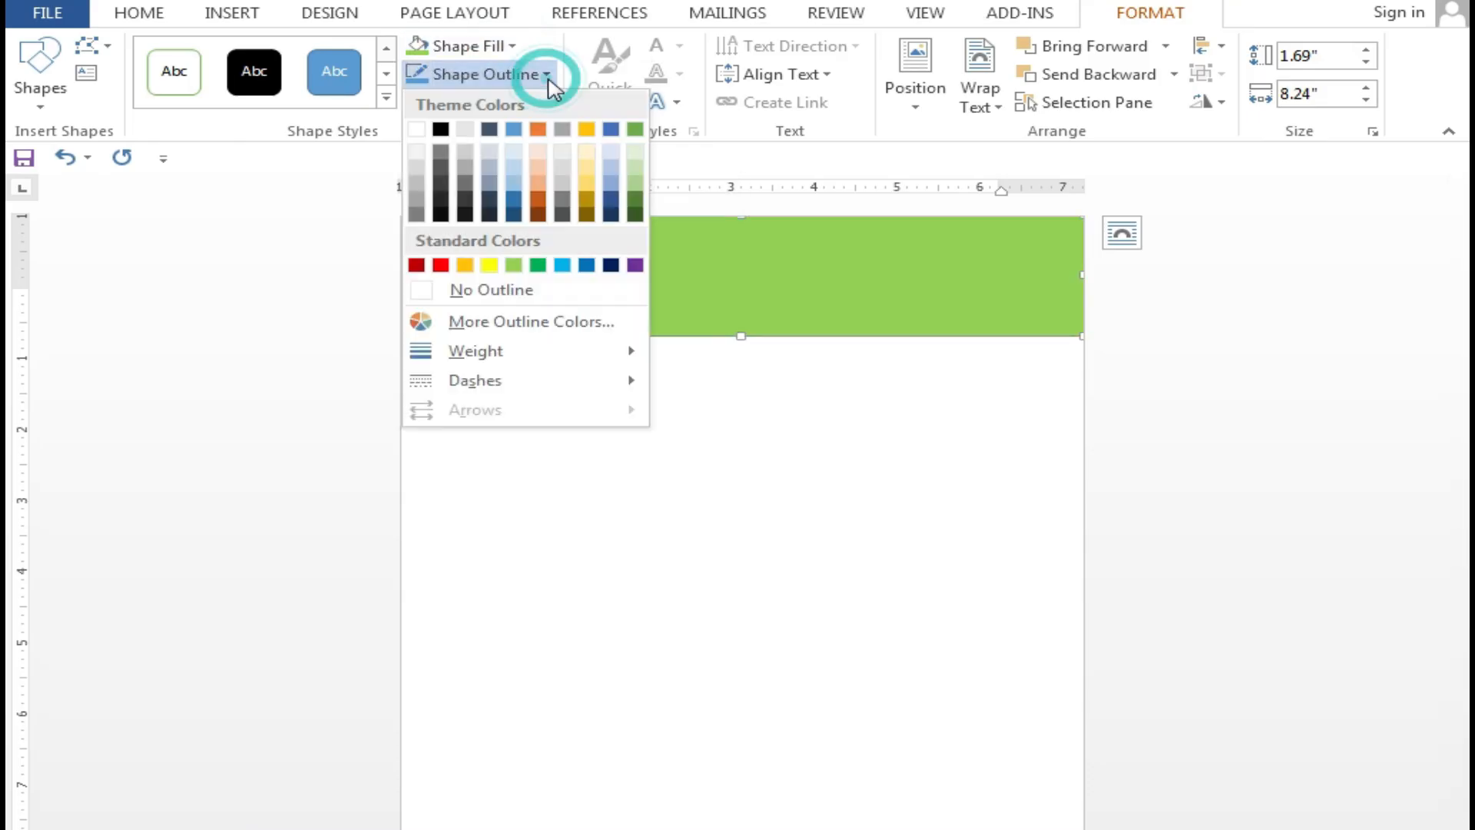
left_click(510, 291)
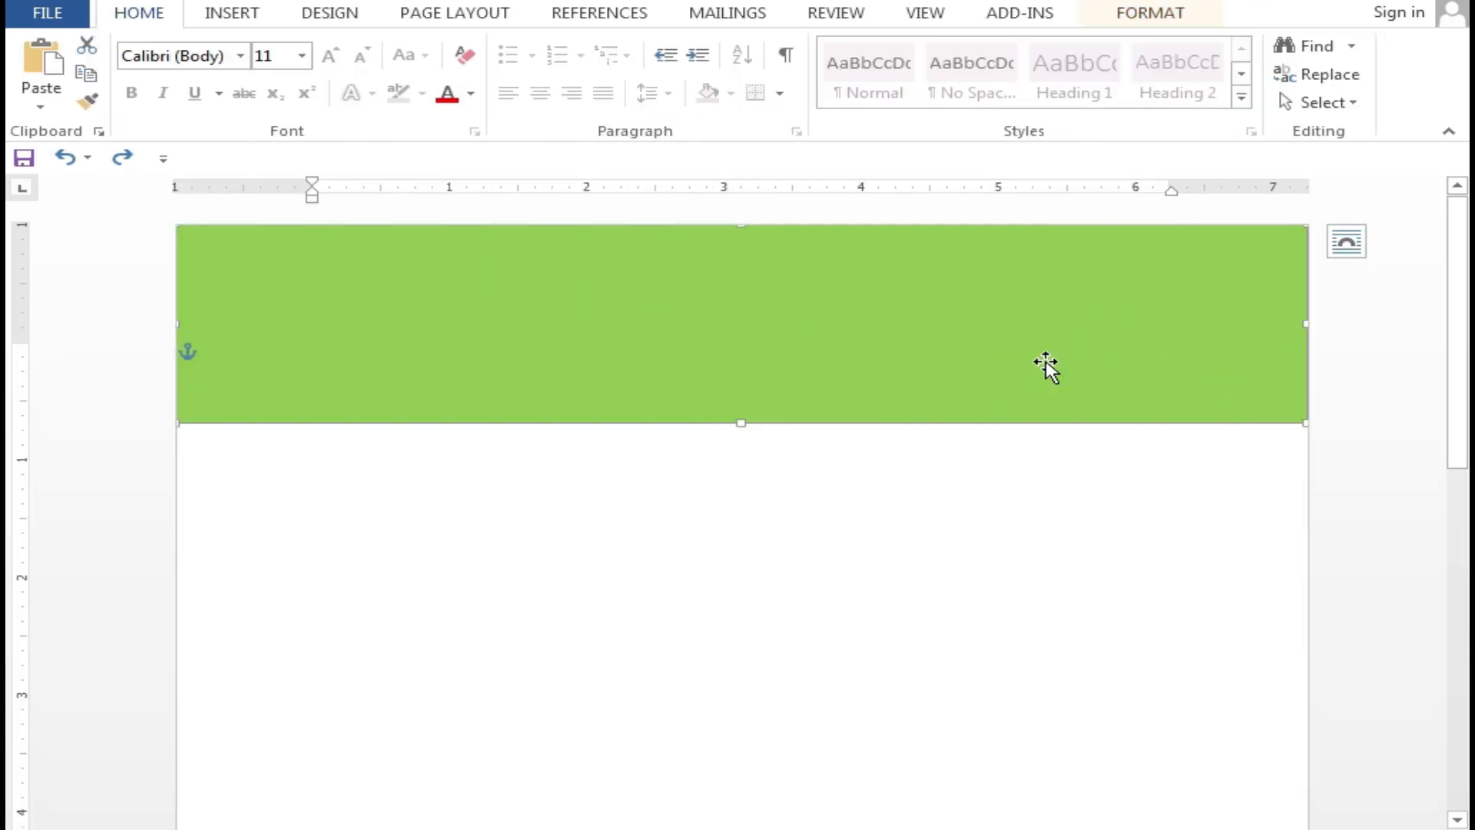
Edit the rectangle's points to bend its bottom edge into a wave, 1.96" tall
double_click(819, 334)
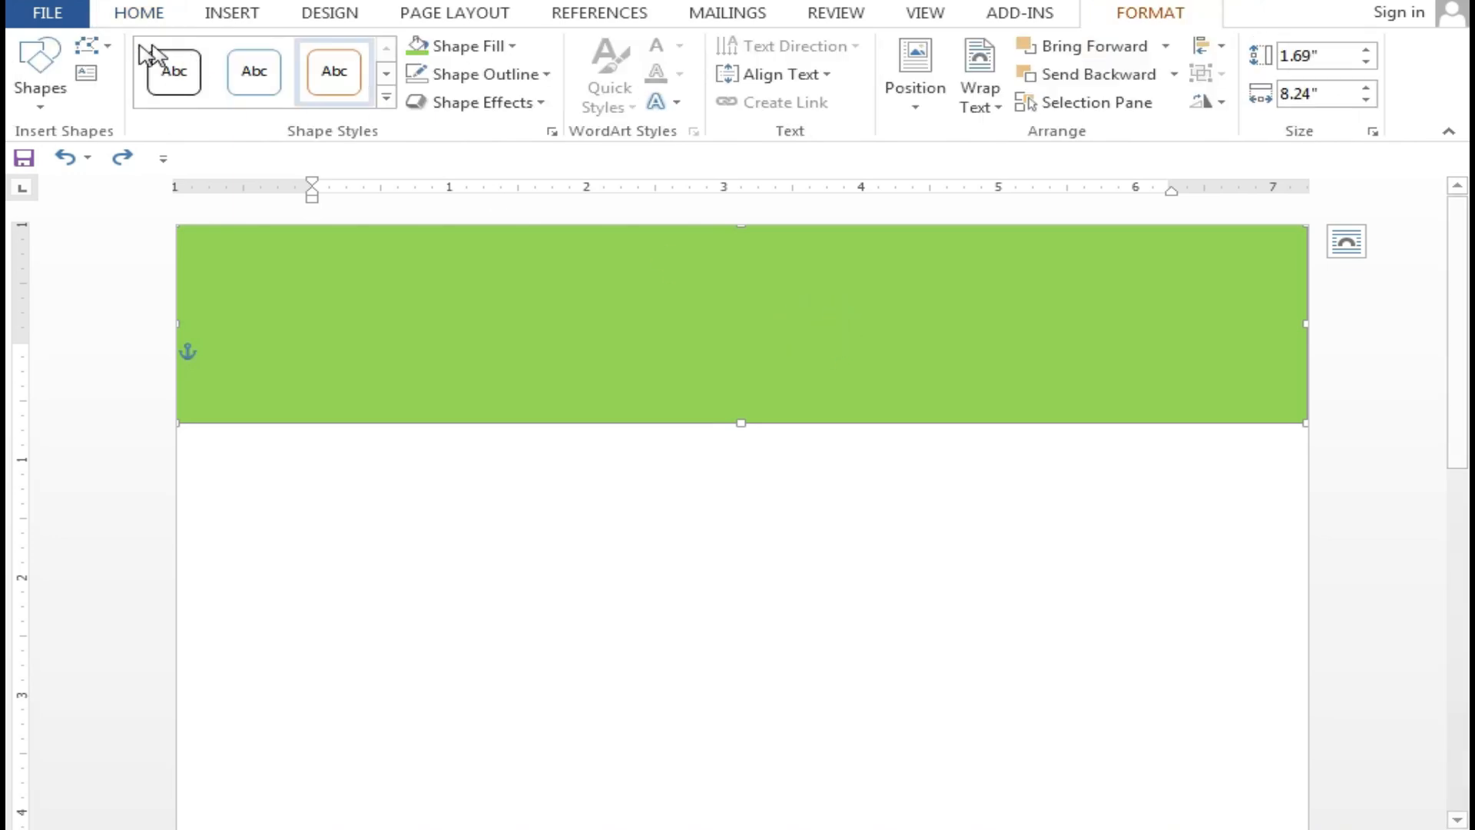
left_click(109, 51)
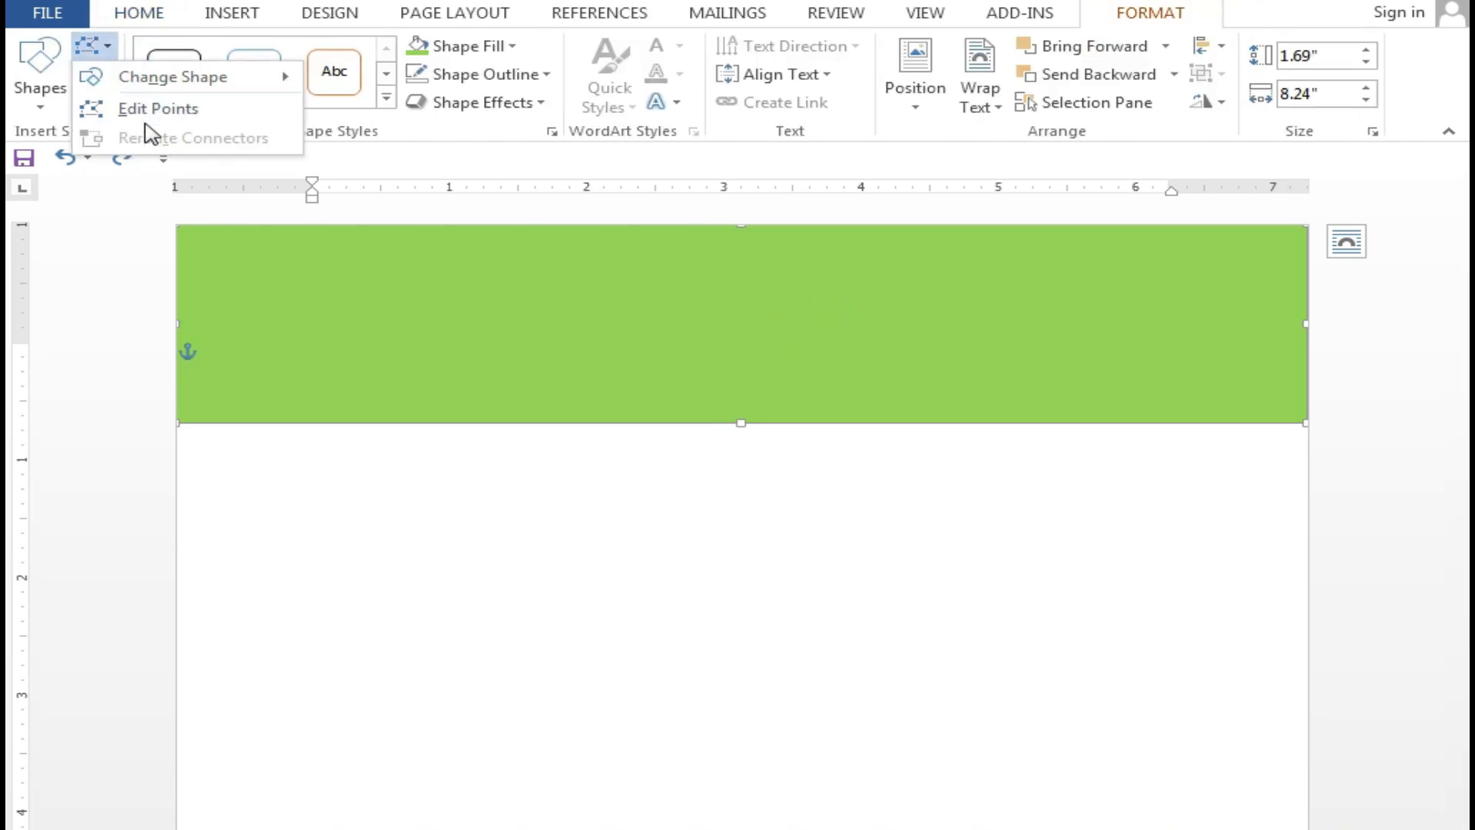
left_click(188, 121)
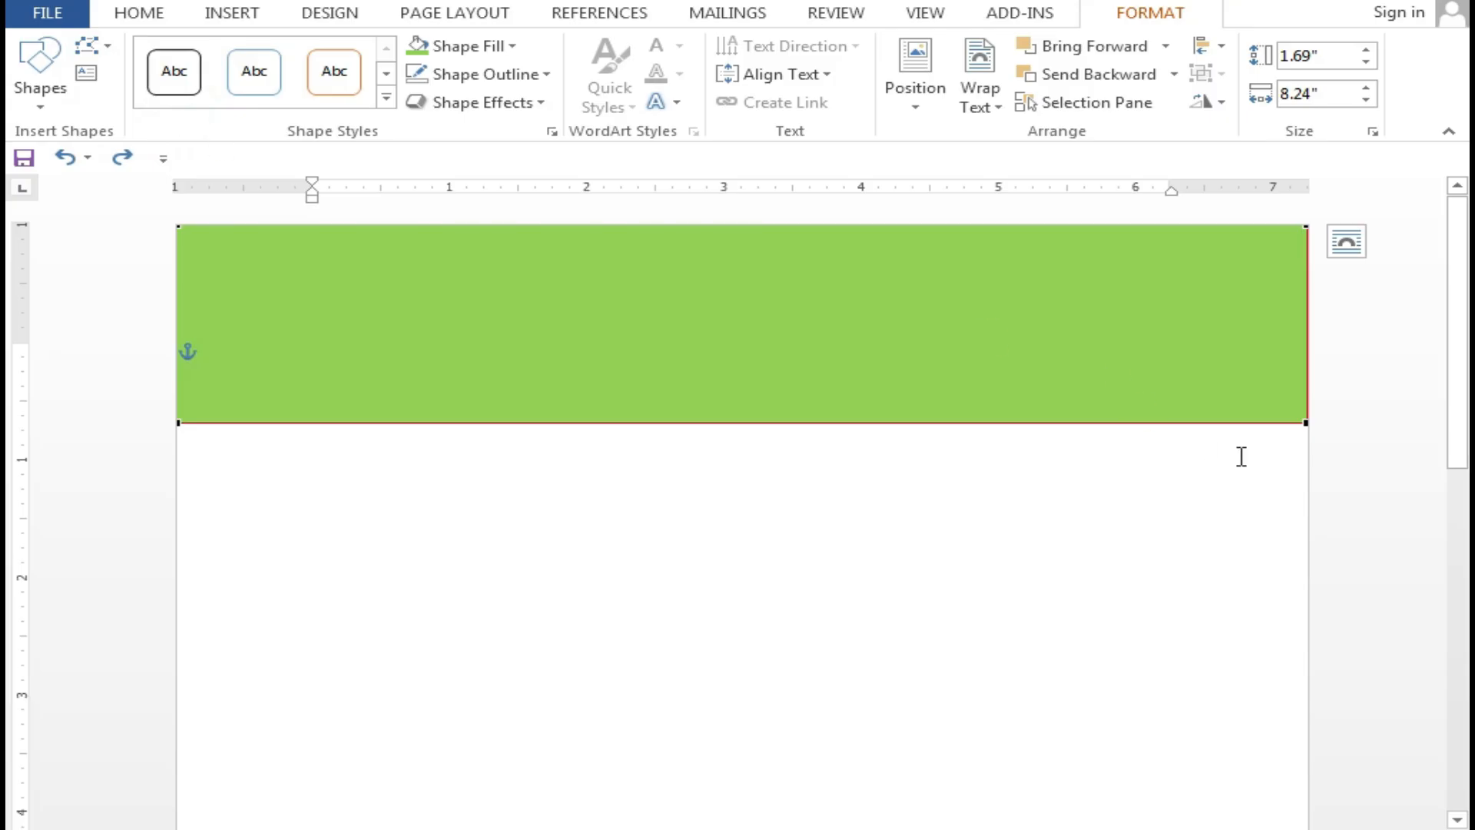
left_click(1301, 422)
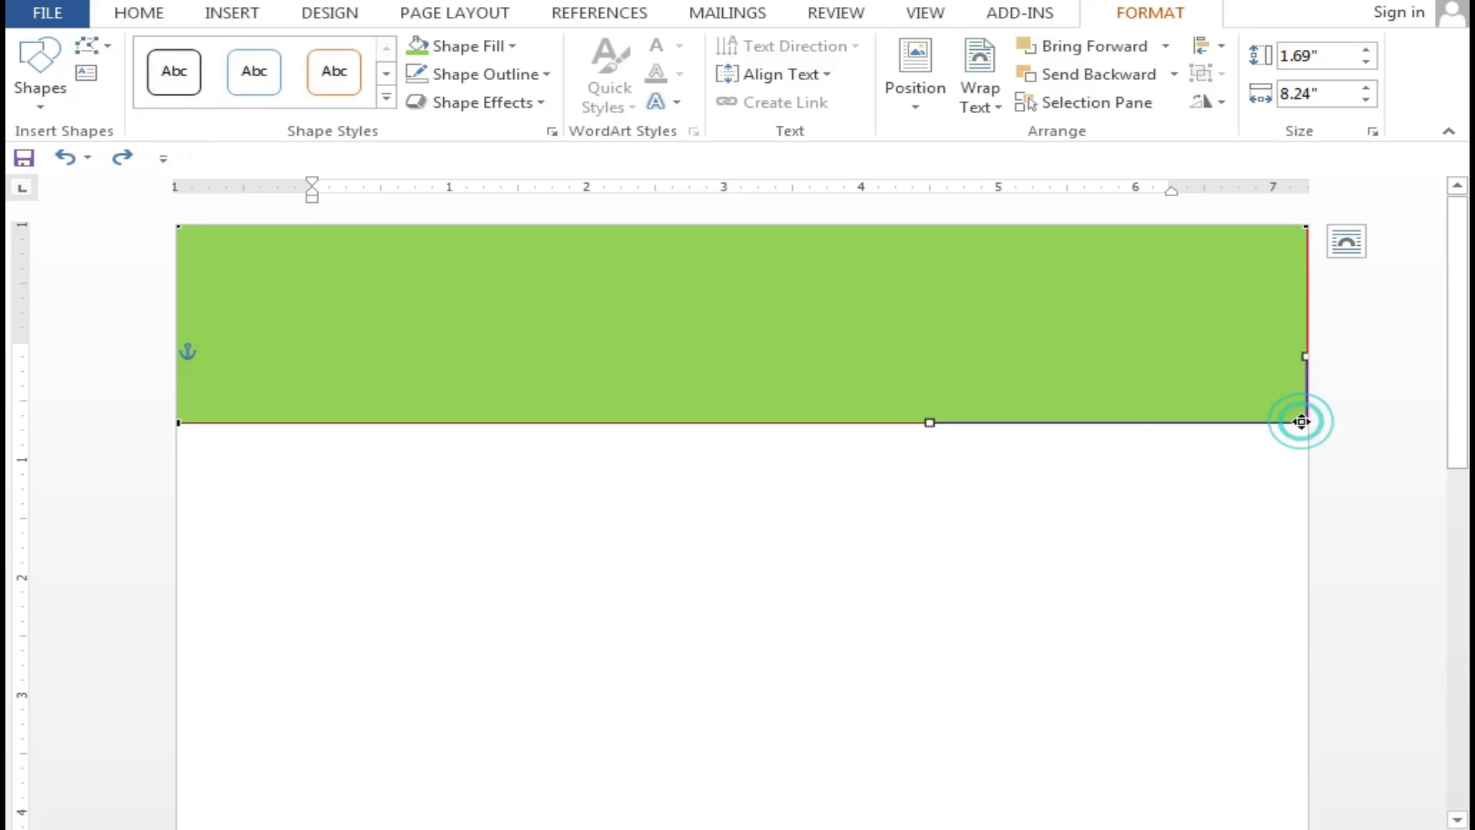
mouse_move(927, 419)
left_mouse_down()
mouse_move(932, 172)
mouse_move(931, 185)
left_mouse_up()
left_click_drag(177, 421, 178, 453)
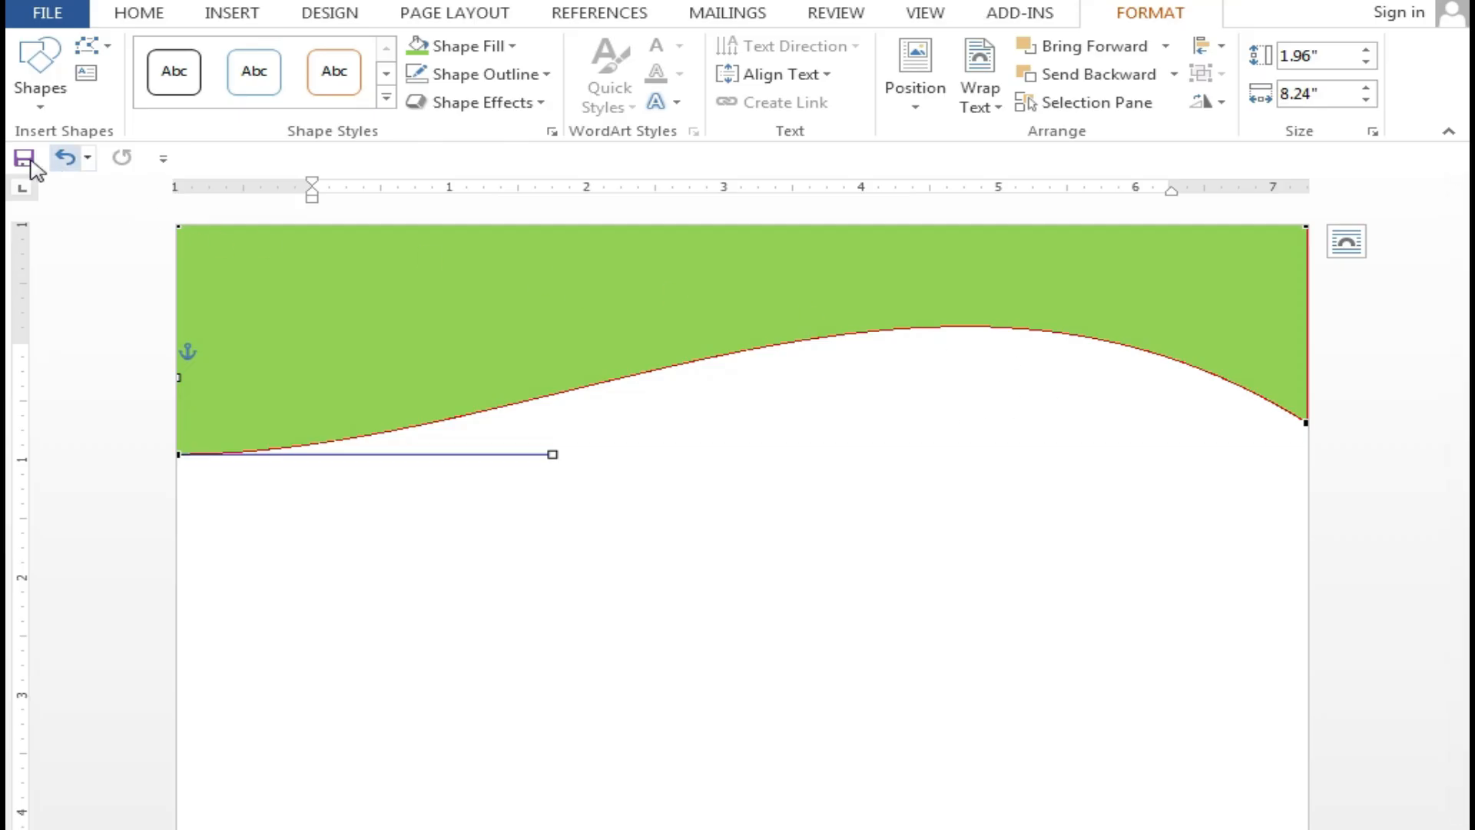
Drag a copy of the wave downward and fill it darker green
left_click(123, 13)
left_click(1031, 273)
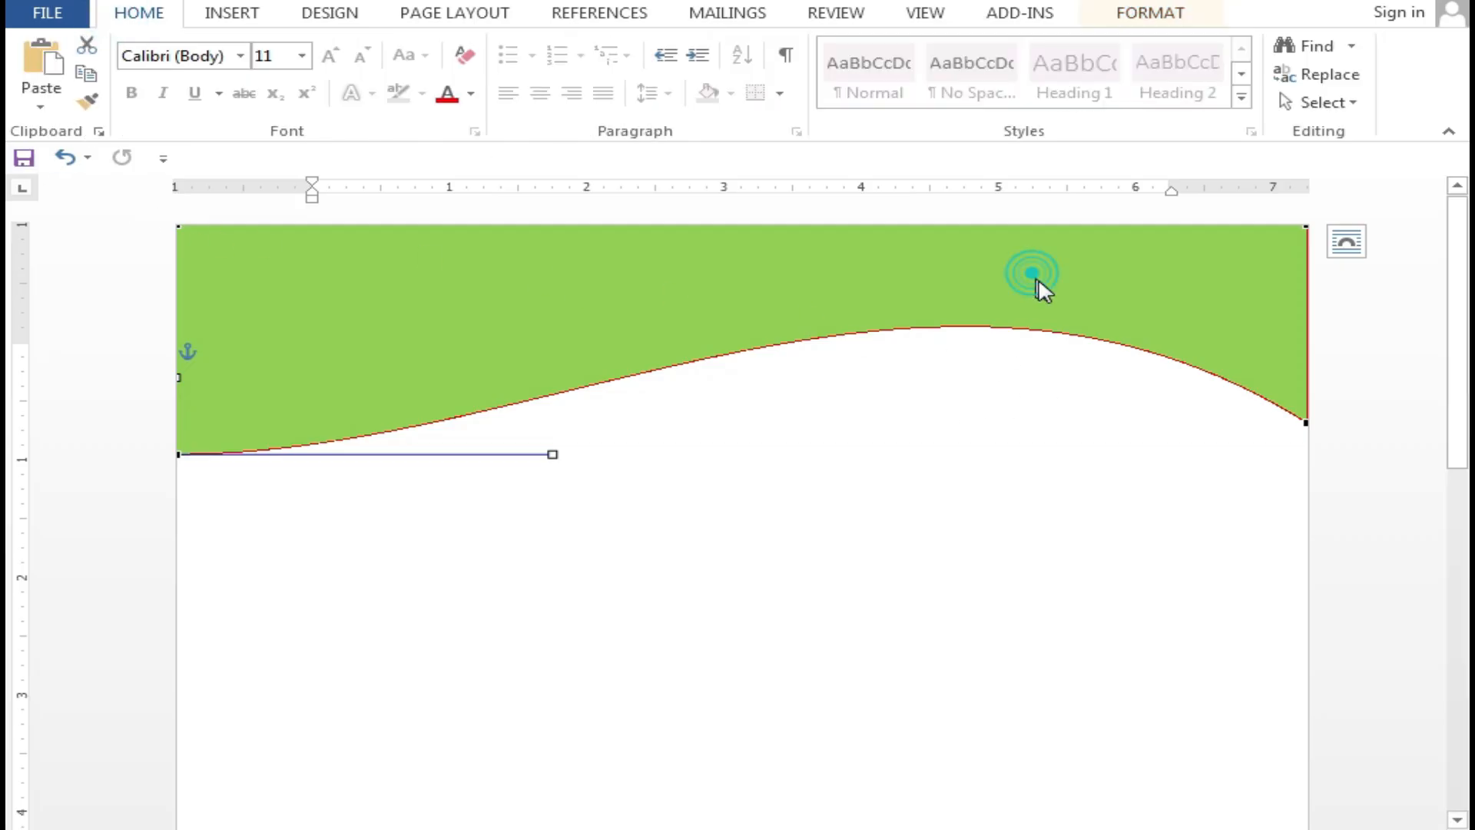
left_click_drag(1037, 280, 1028, 382)
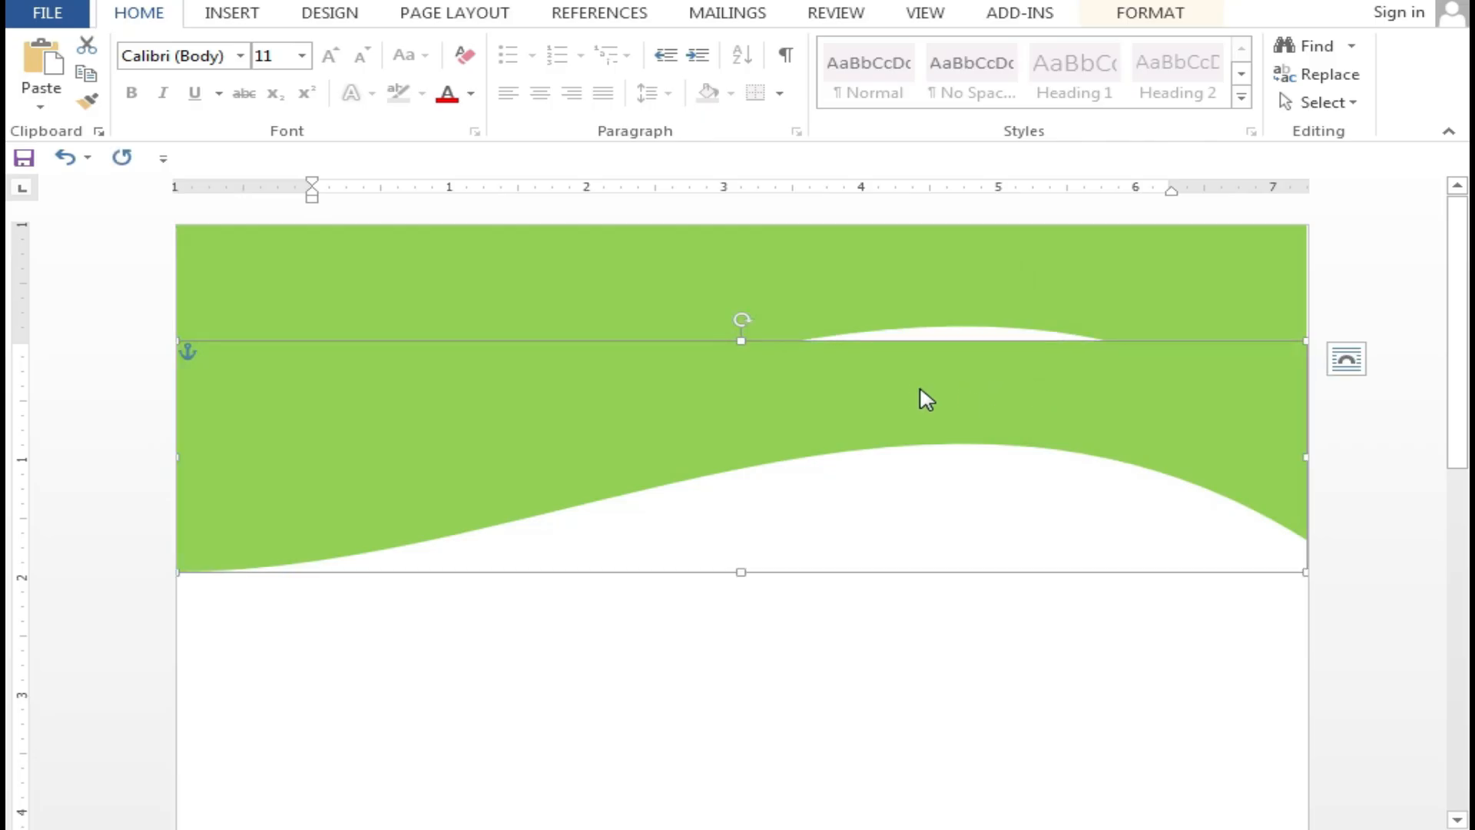
double_click(911, 381)
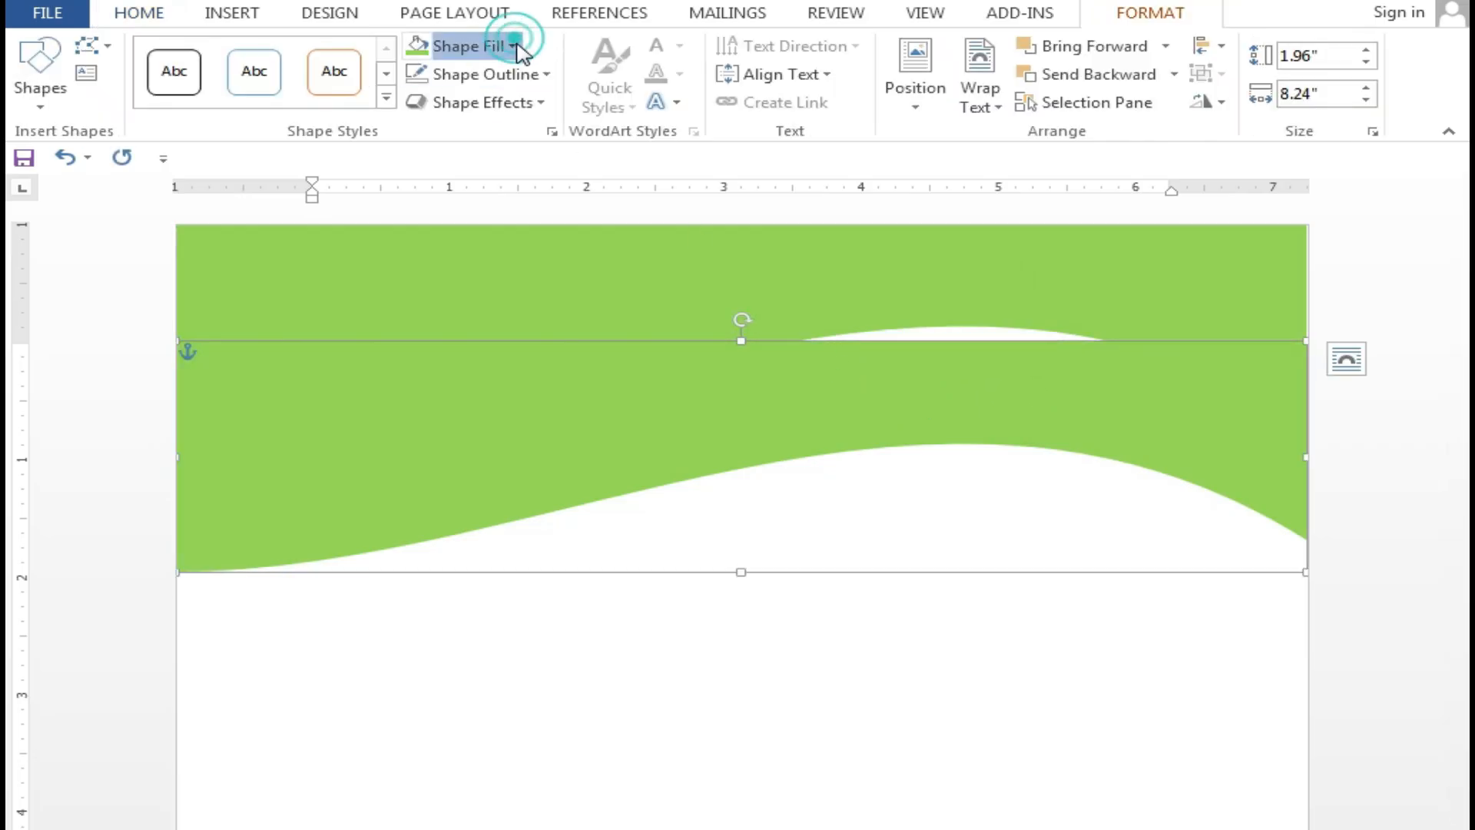
left_click(512, 47)
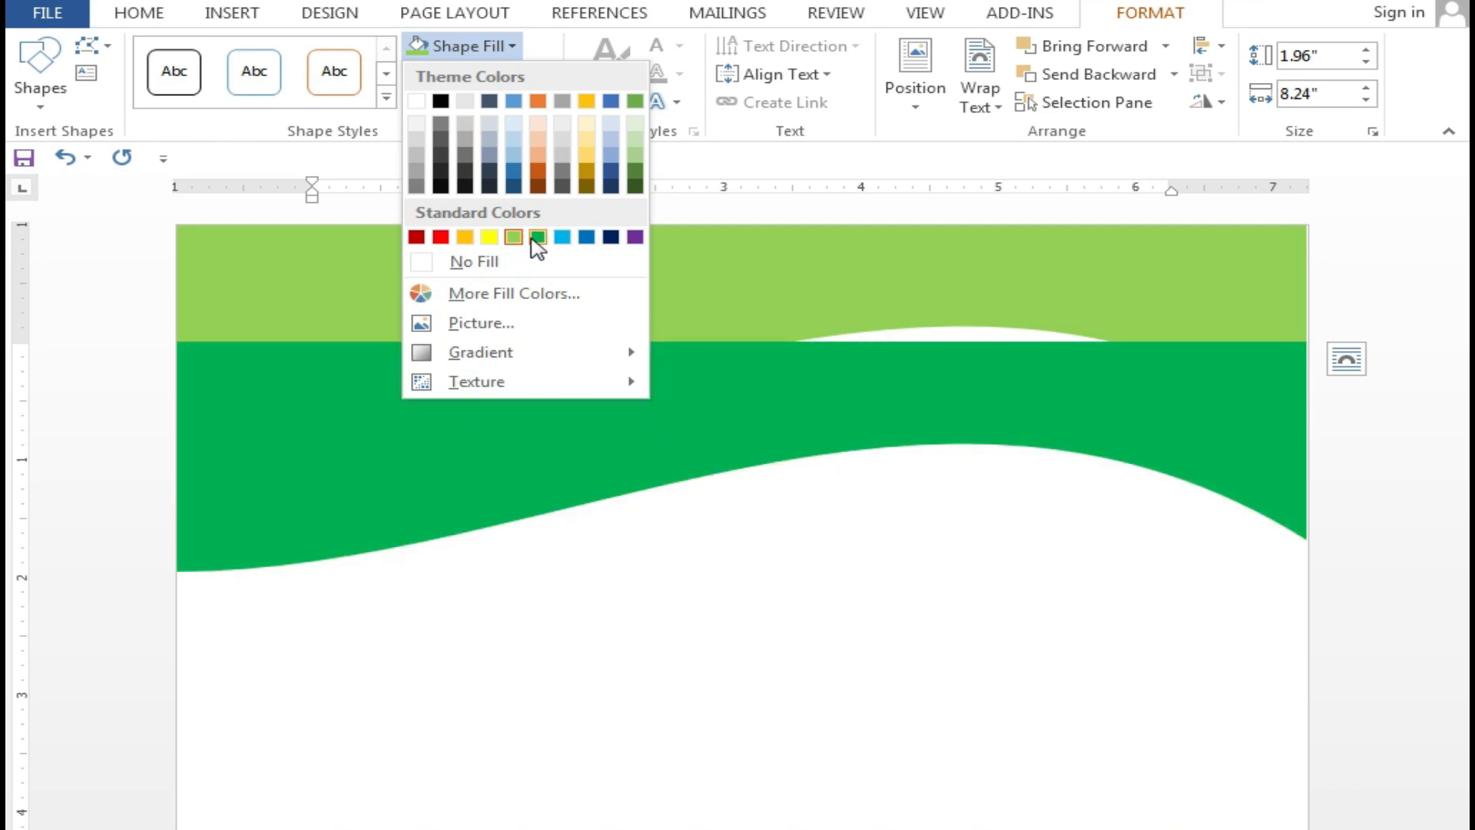
left_click(537, 238)
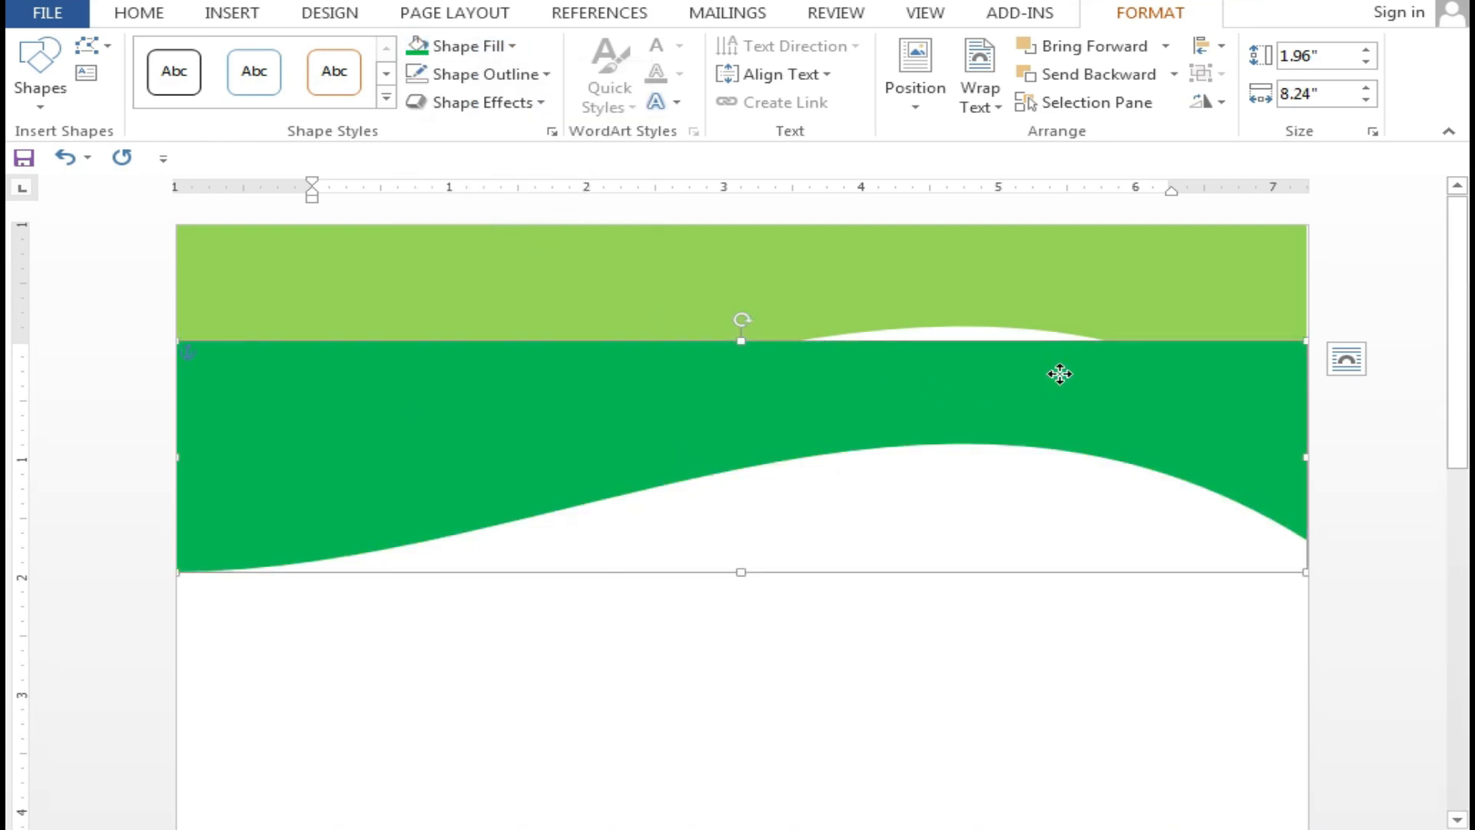
Send the dark green copy behind the light wave, then move and tilt it into a band
right_click(1253, 351)
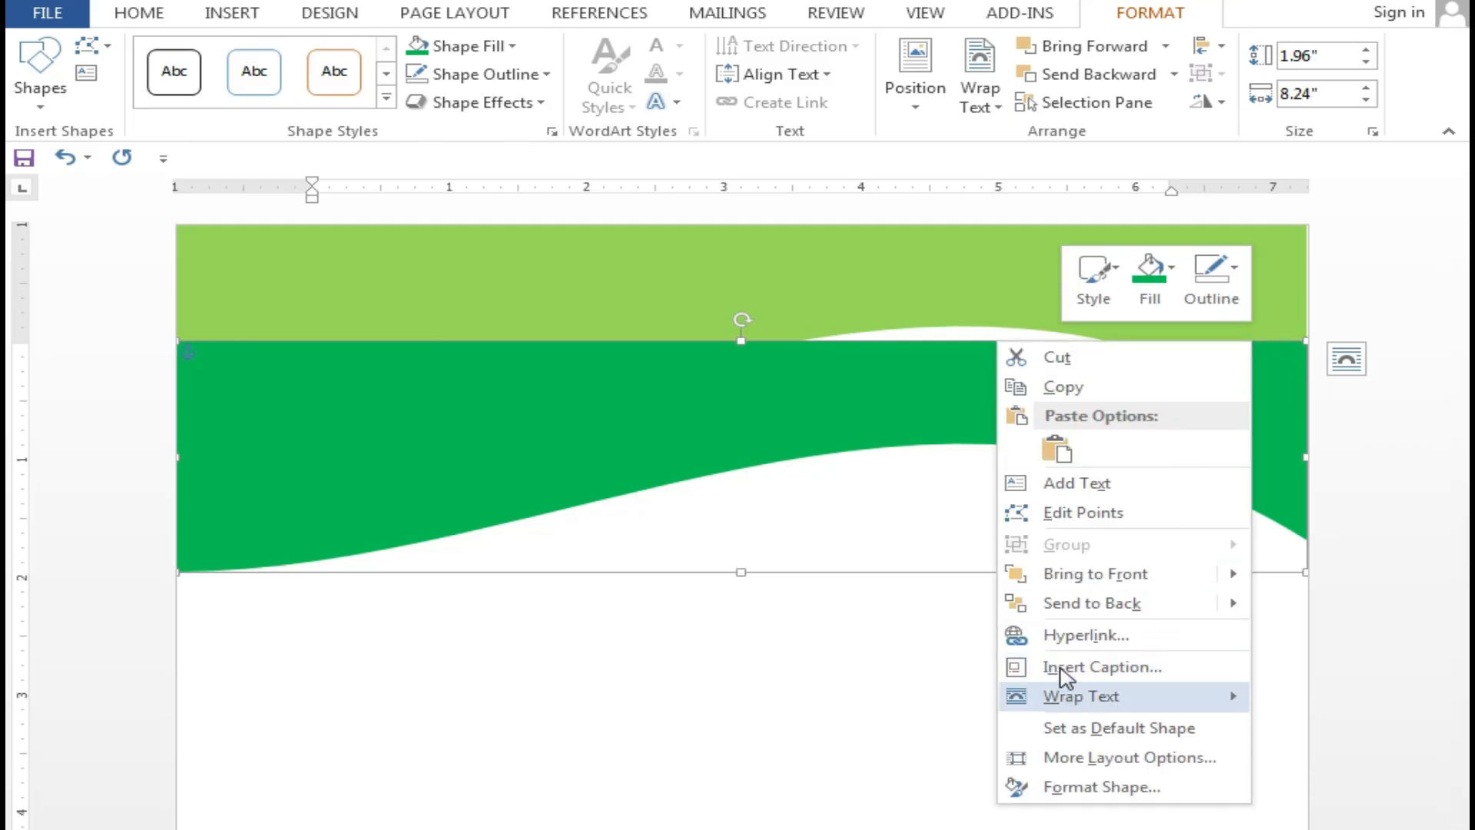
mouse_move(1093, 617)
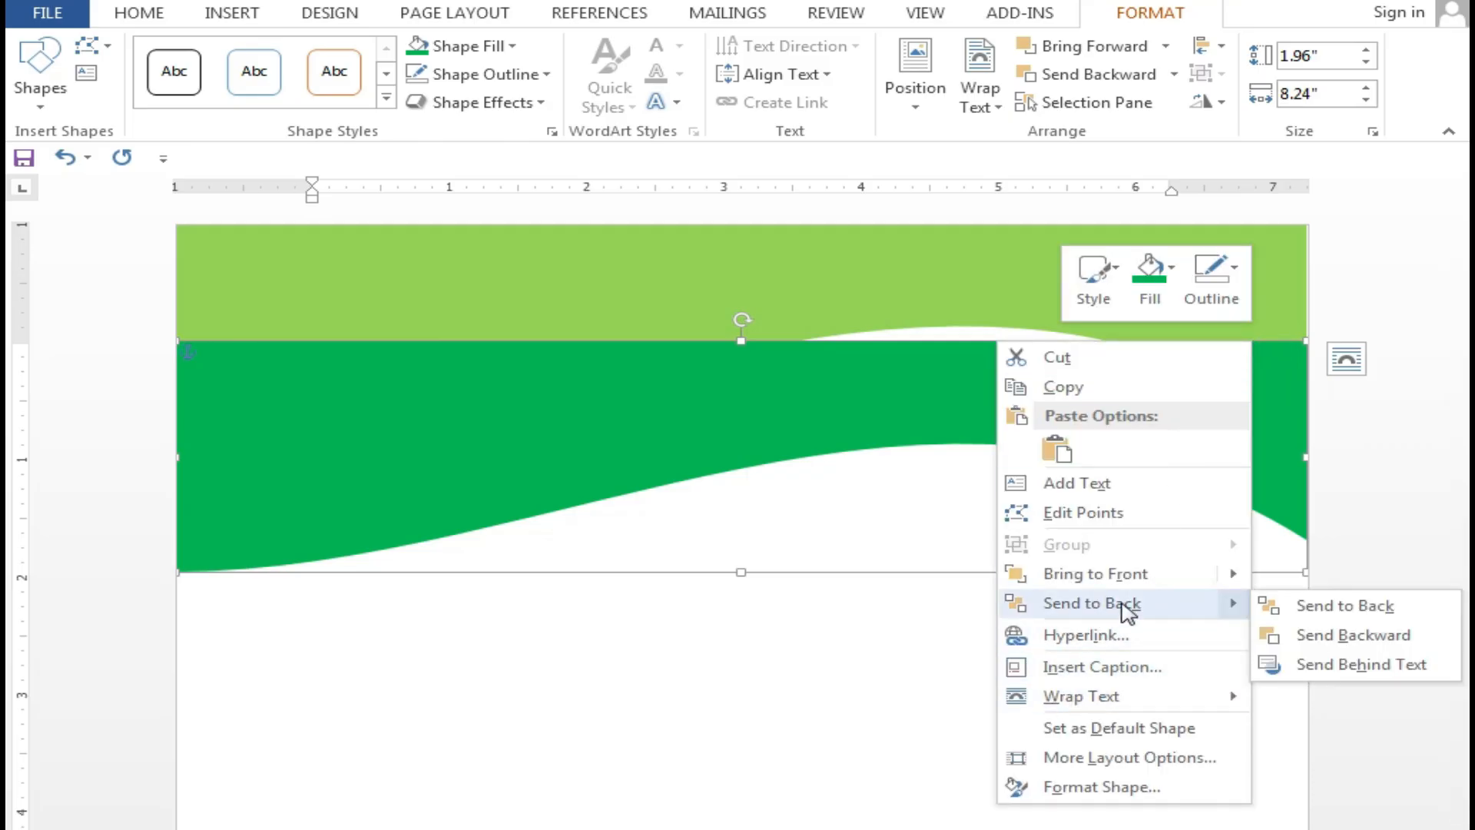
left_click(1119, 606)
left_click_drag(1016, 443, 1017, 378)
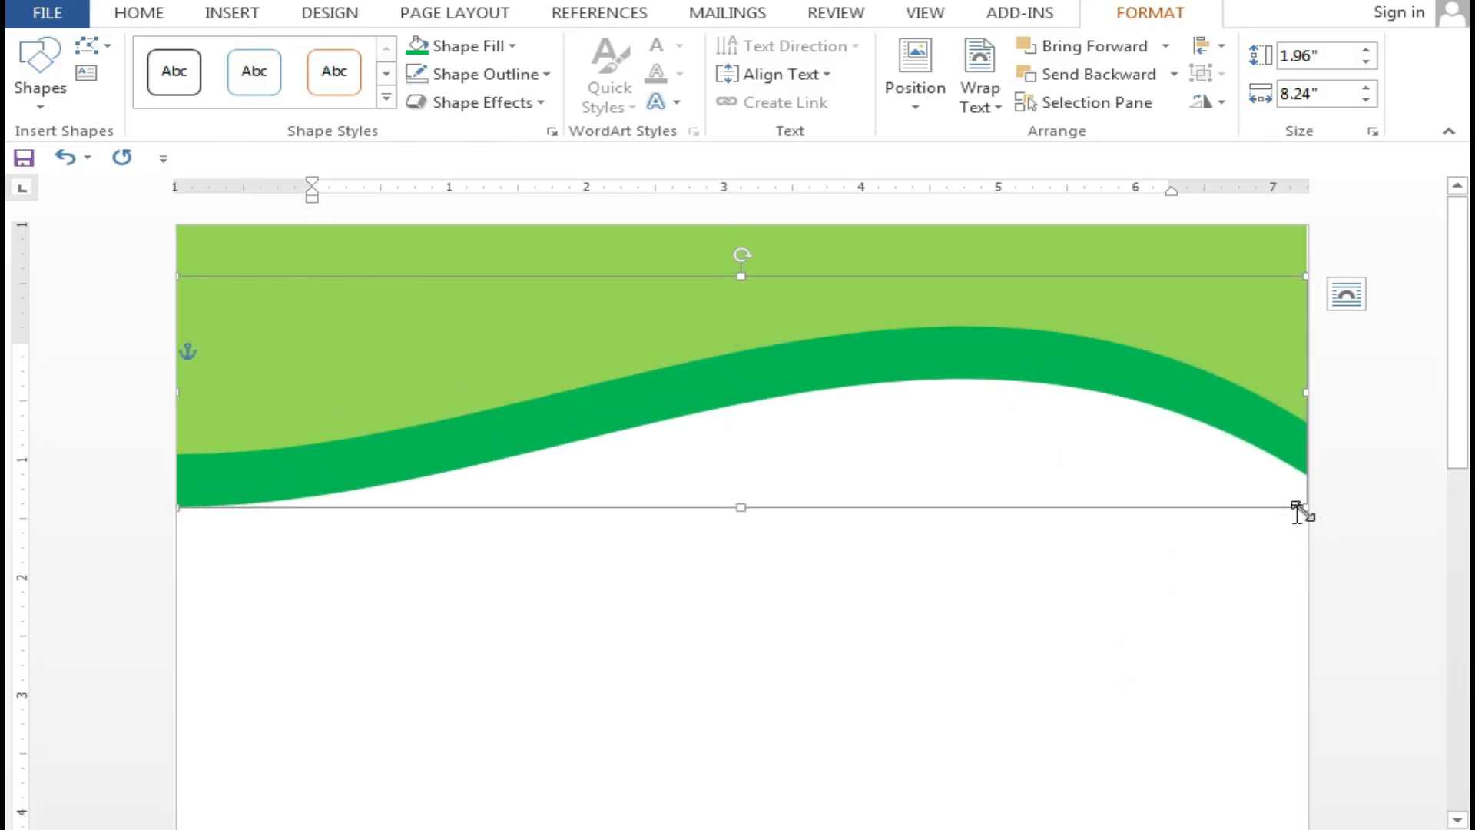
left_click_drag(740, 254, 766, 234)
left_click_drag(1122, 418, 1126, 494)
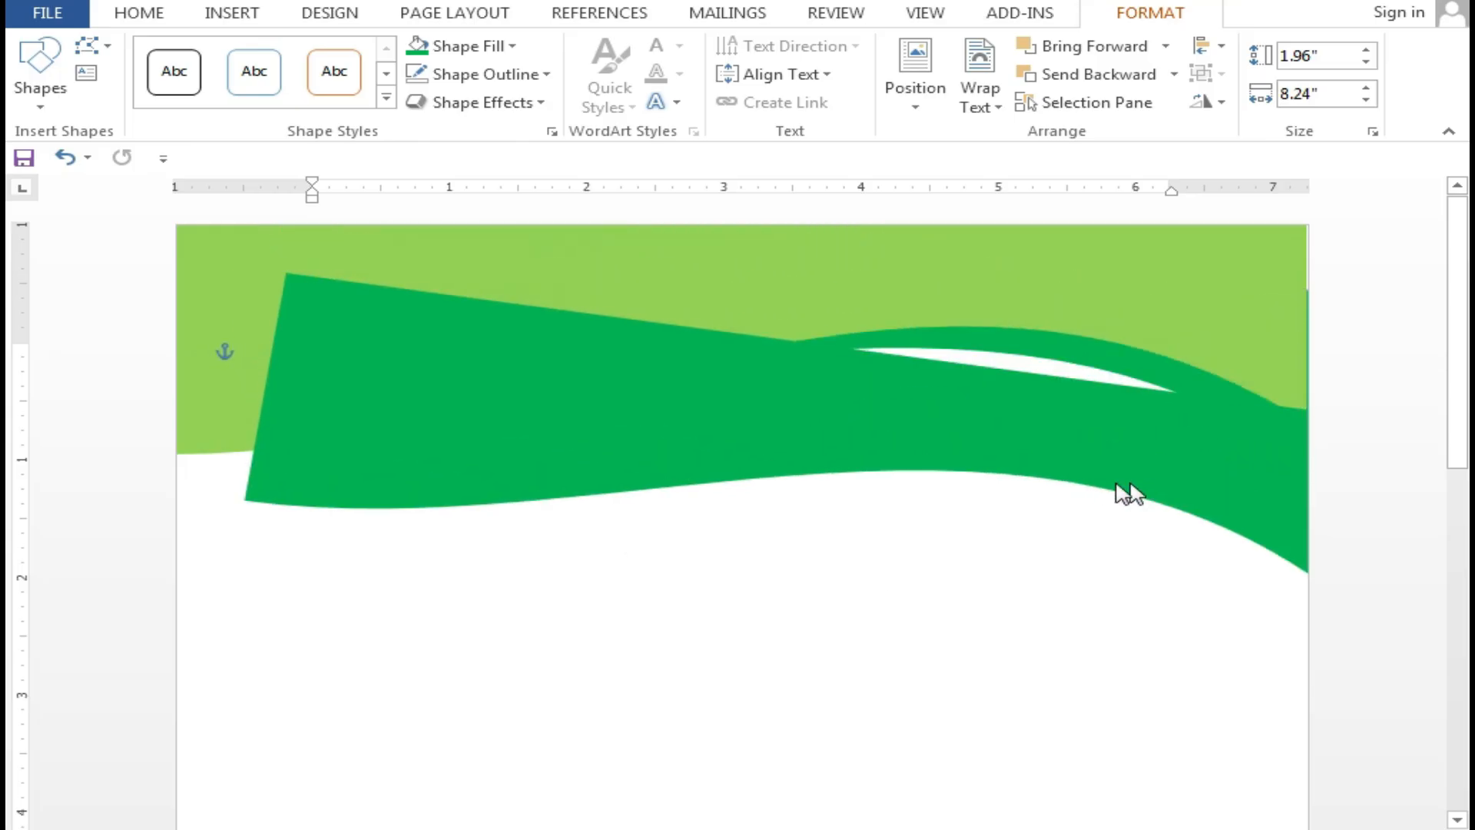
Fill the copied wave yellow, send it to back, and move and rotate it below the green band
left_click(454, 46)
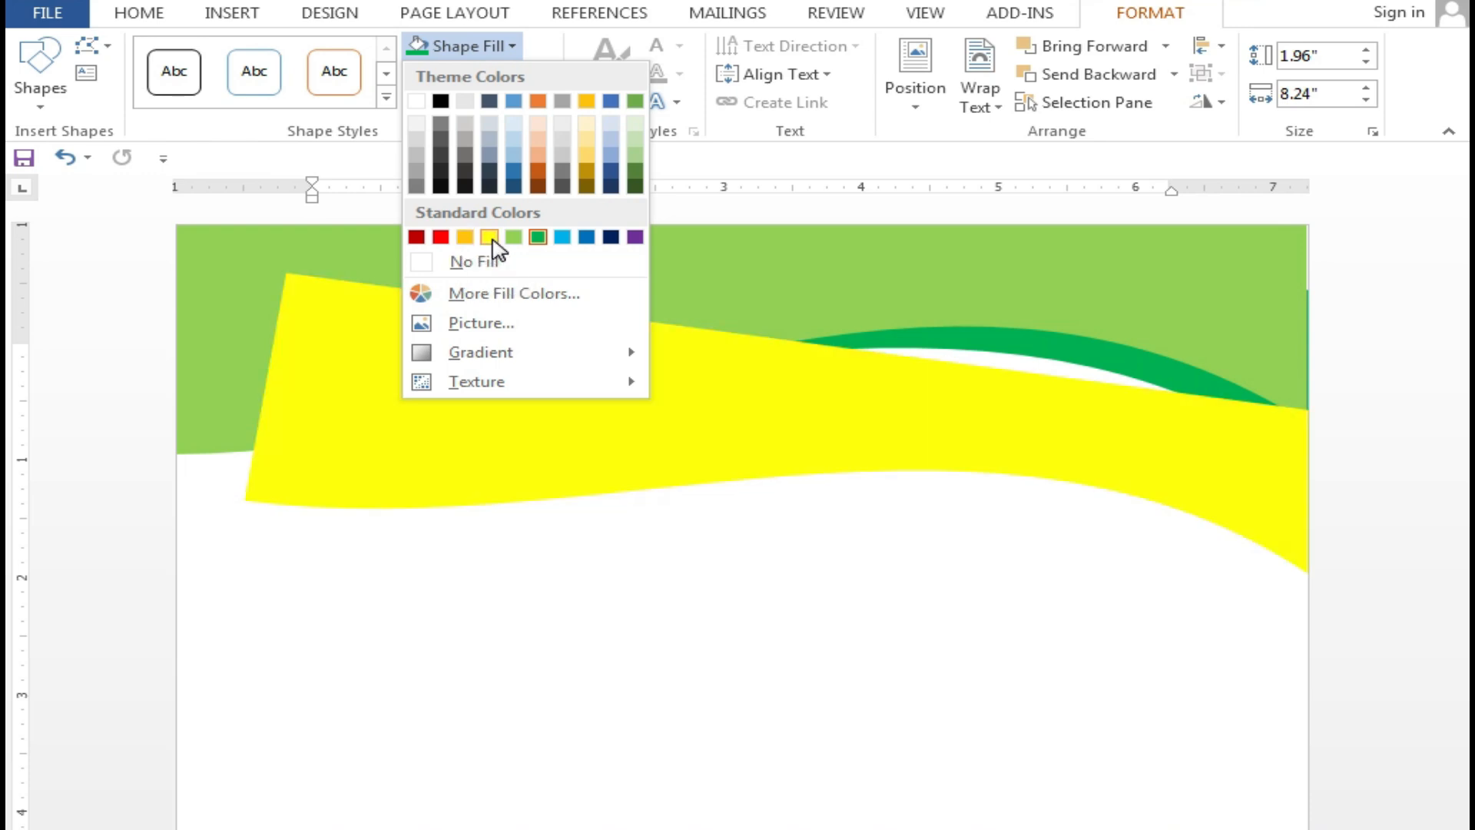
left_click(490, 236)
right_click(907, 405)
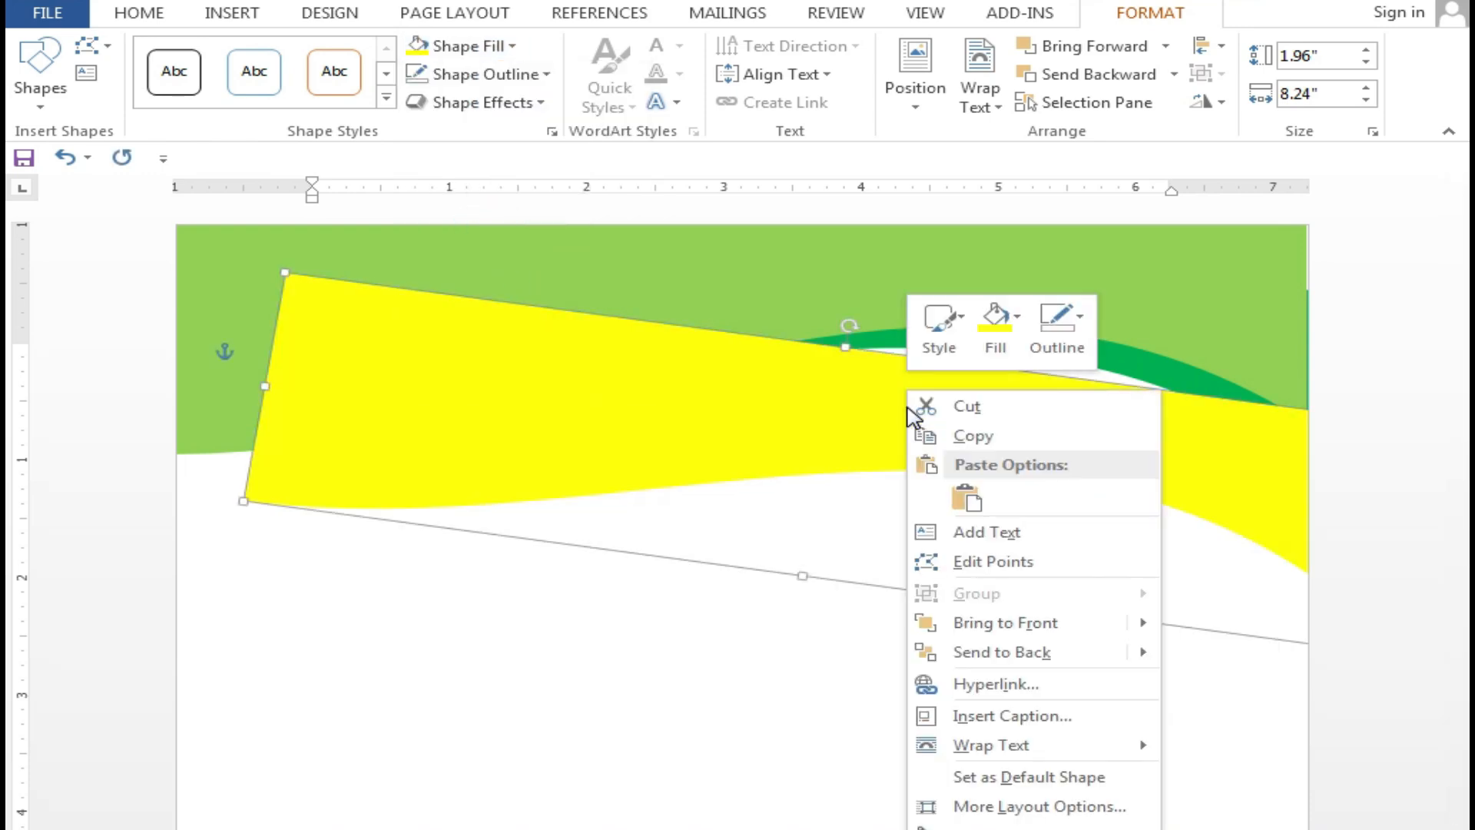
left_click(1027, 653)
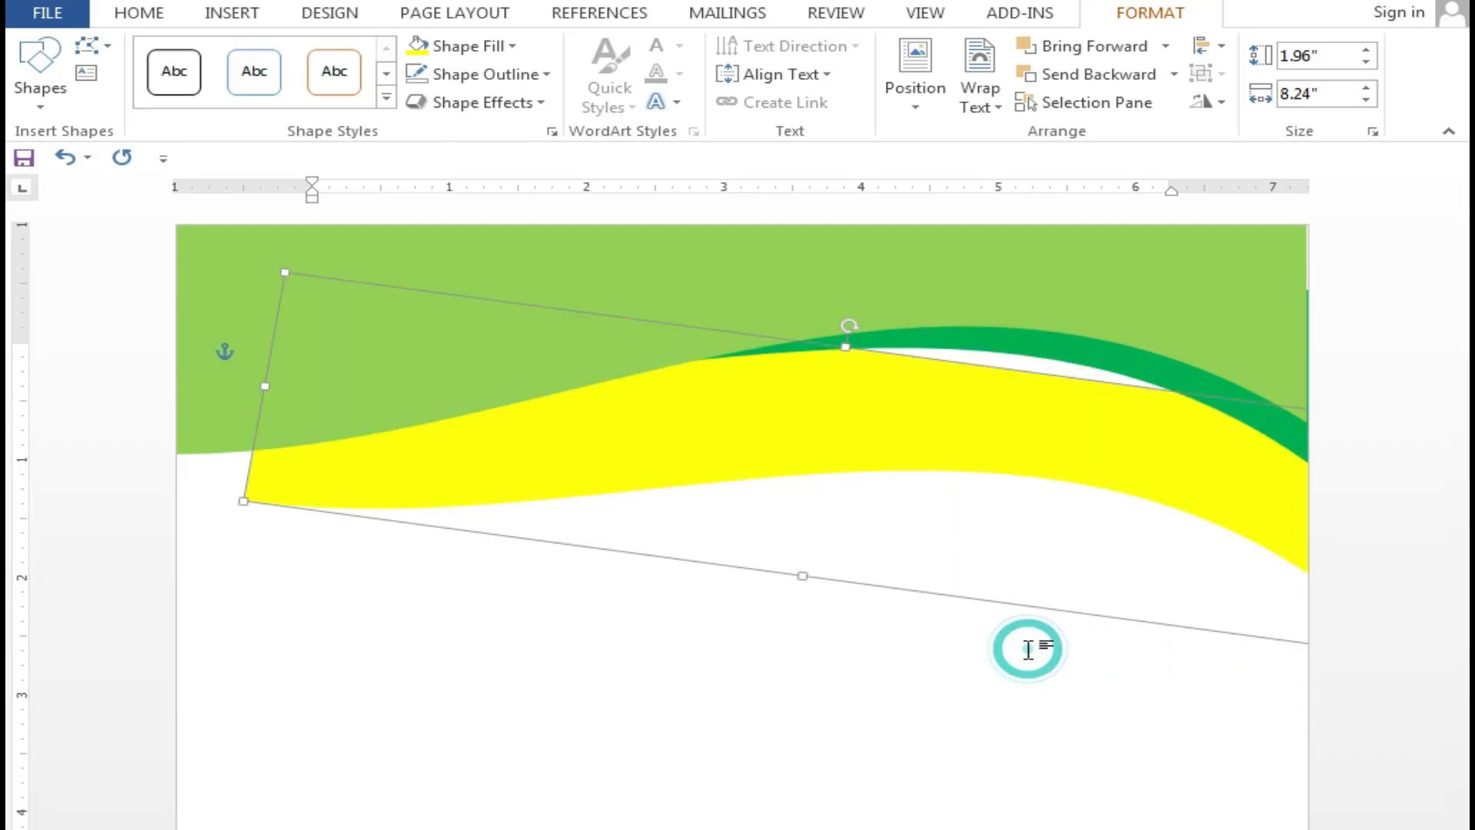
left_click_drag(1010, 411, 1020, 328)
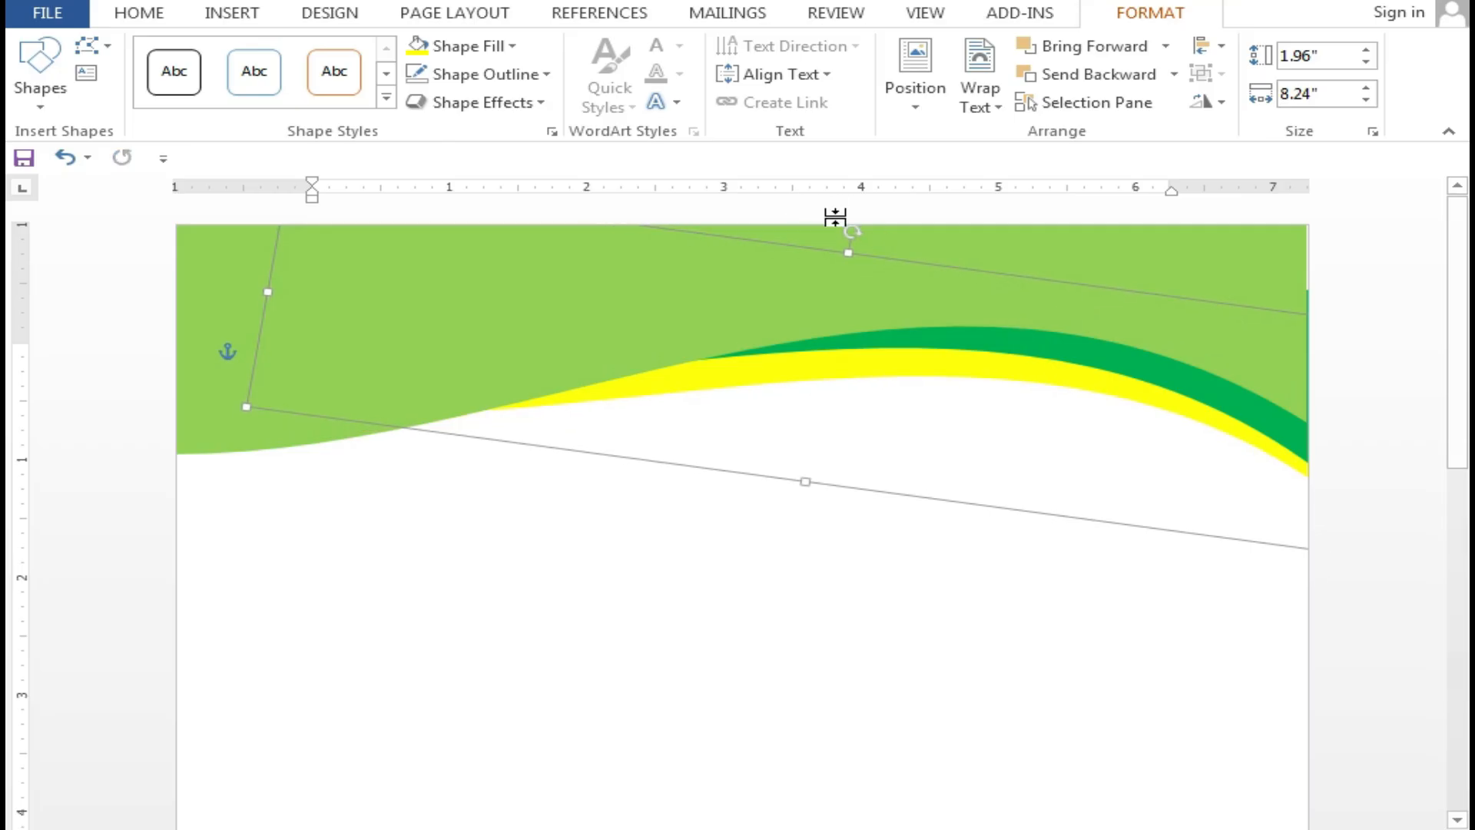
left_click_drag(851, 232, 873, 217)
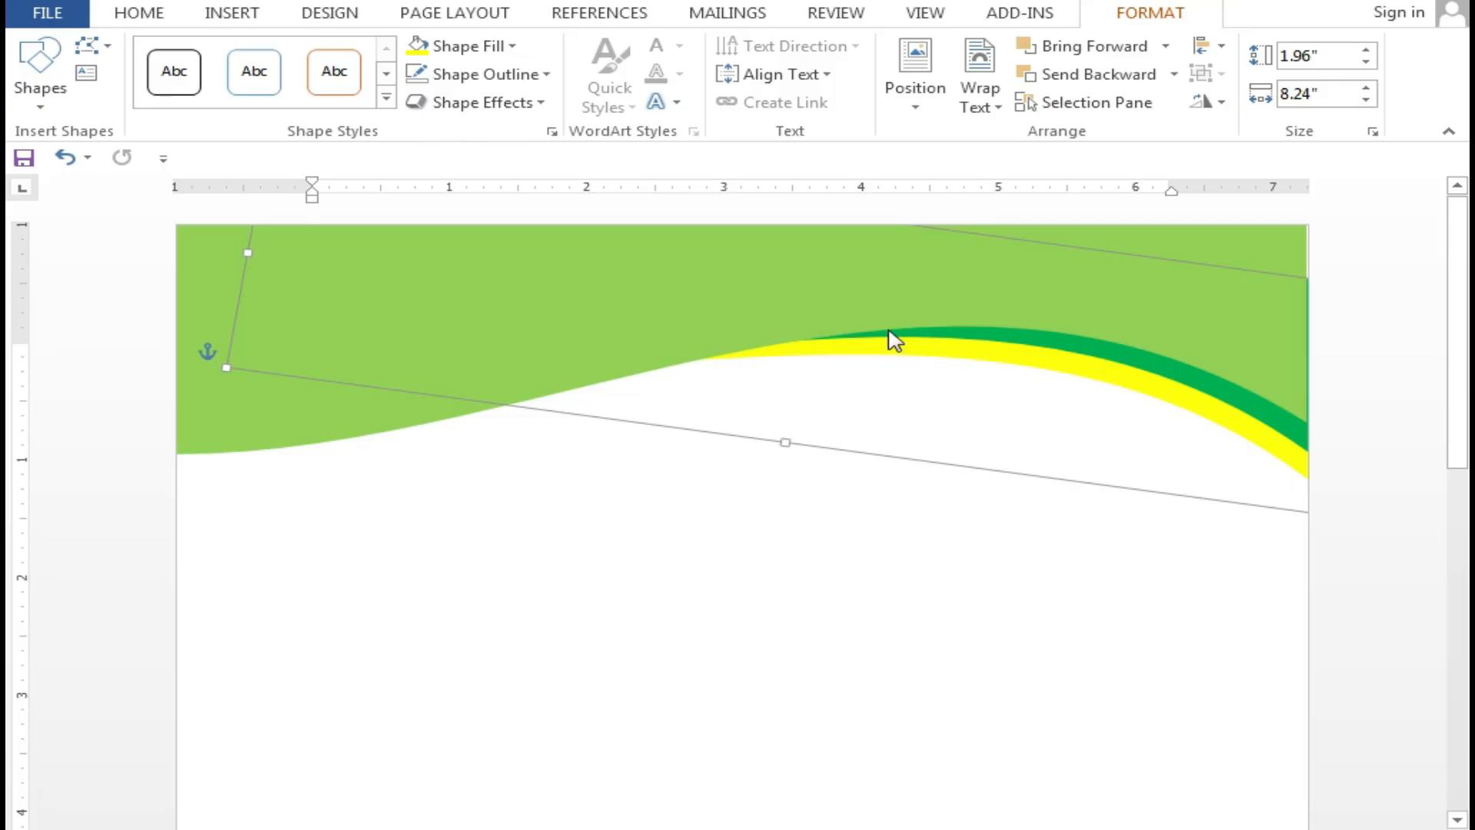
Select the light green top wave to change its fill colour
left_click(302, 386)
left_click(361, 332)
left_click(312, 343)
left_click(441, 45)
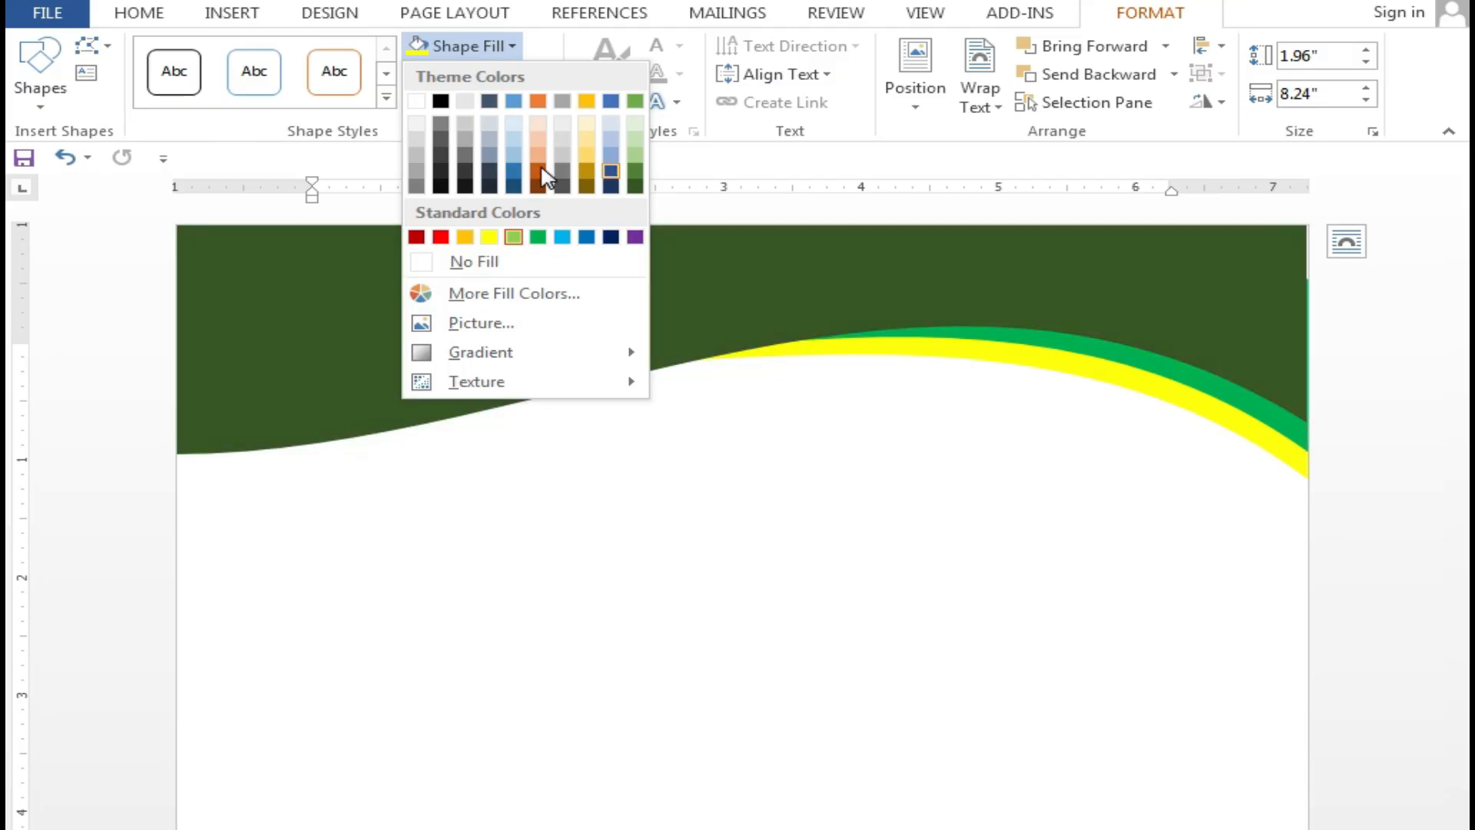
Recolour the top wave blue and nudge the yellow shape up slightly
left_click(514, 175)
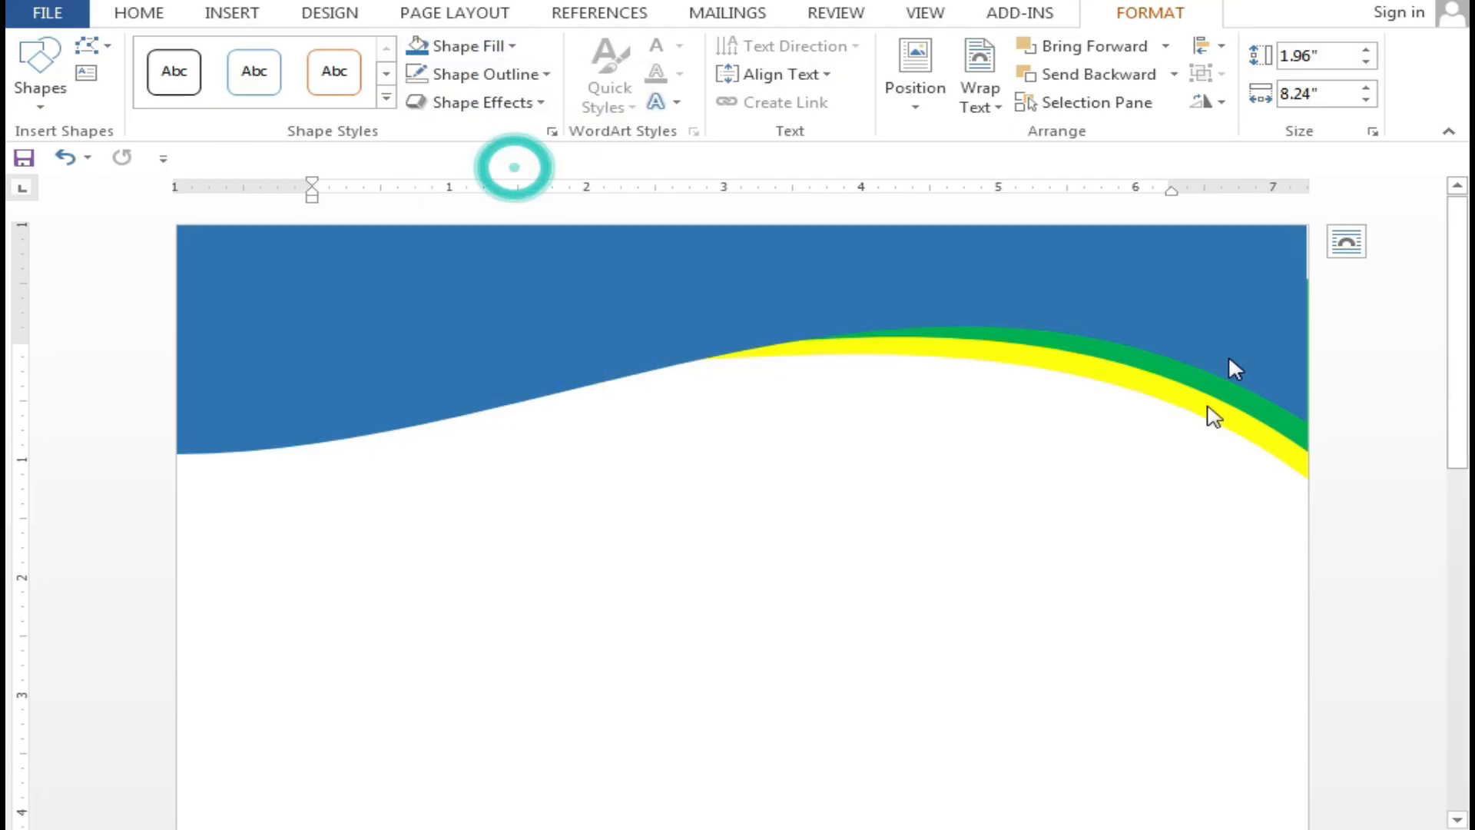
left_click(1155, 393)
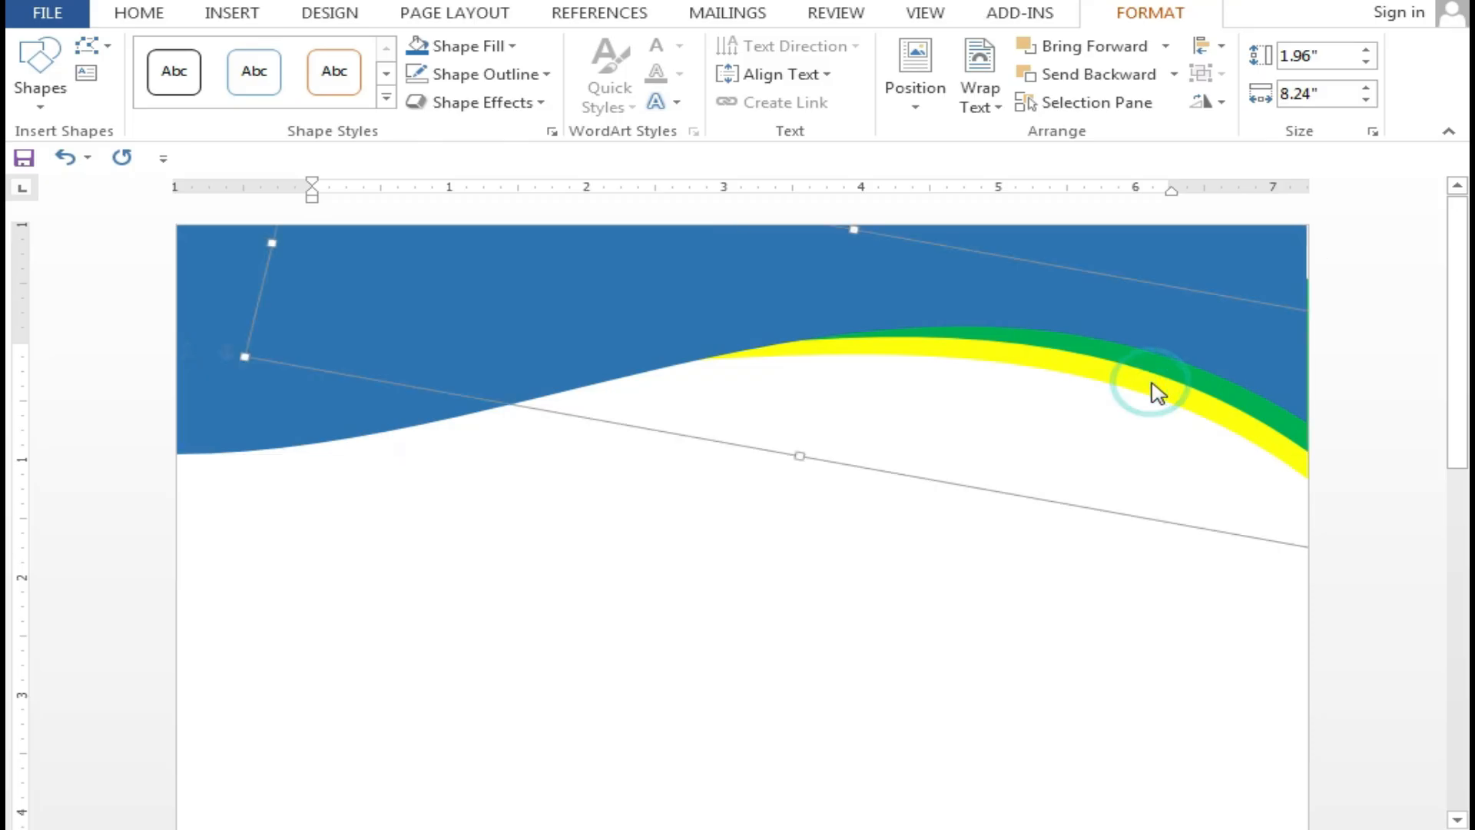
key("Up")
key("Up")
key("Up")
key("Up")
key("Up")
key("Up")
key("Up")
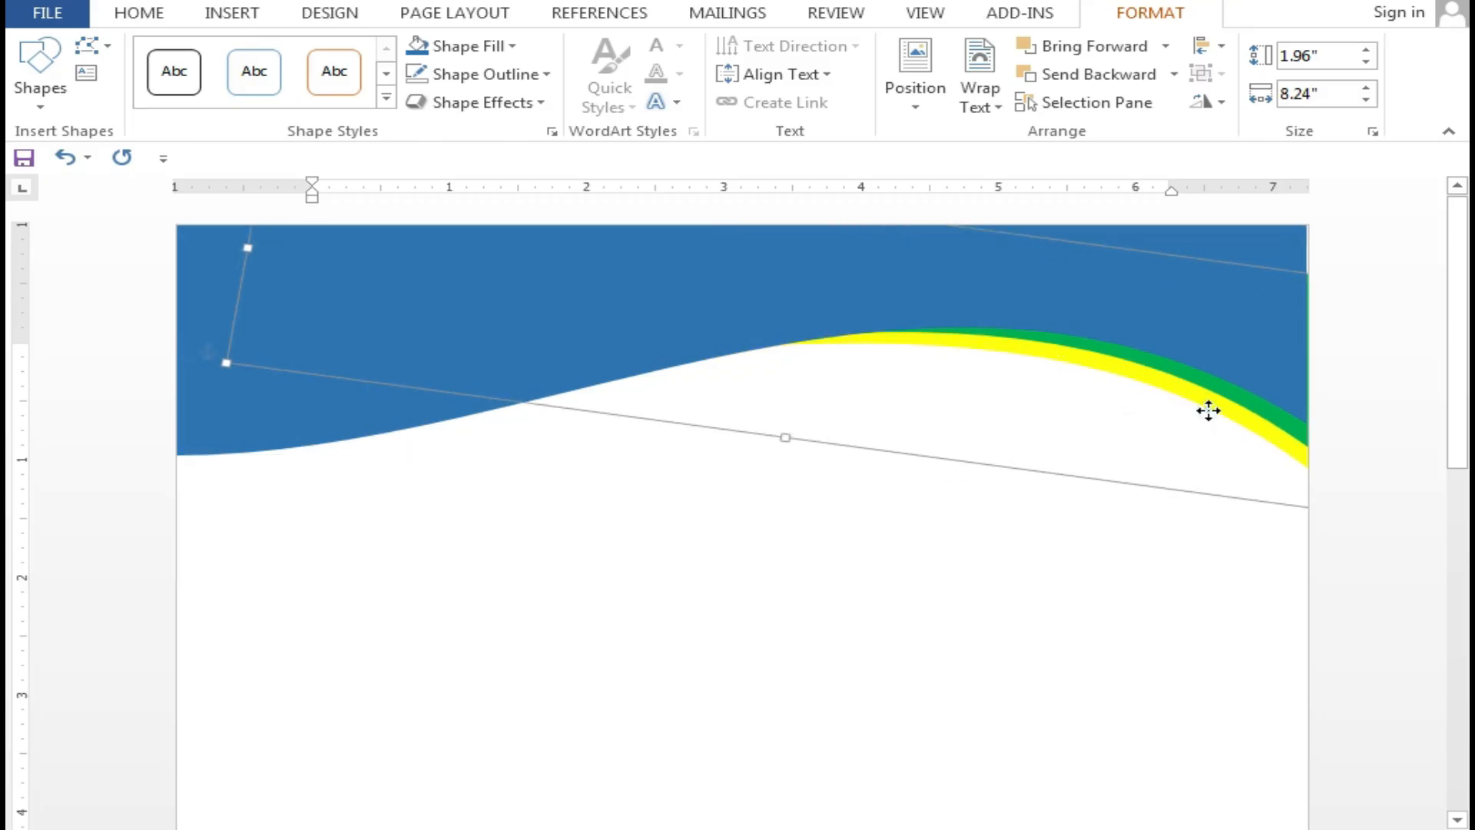
Fill the curve copy light gold, send it to back, and position it under the yellow band
left_click_drag(1212, 408, 1187, 493)
left_click(507, 48)
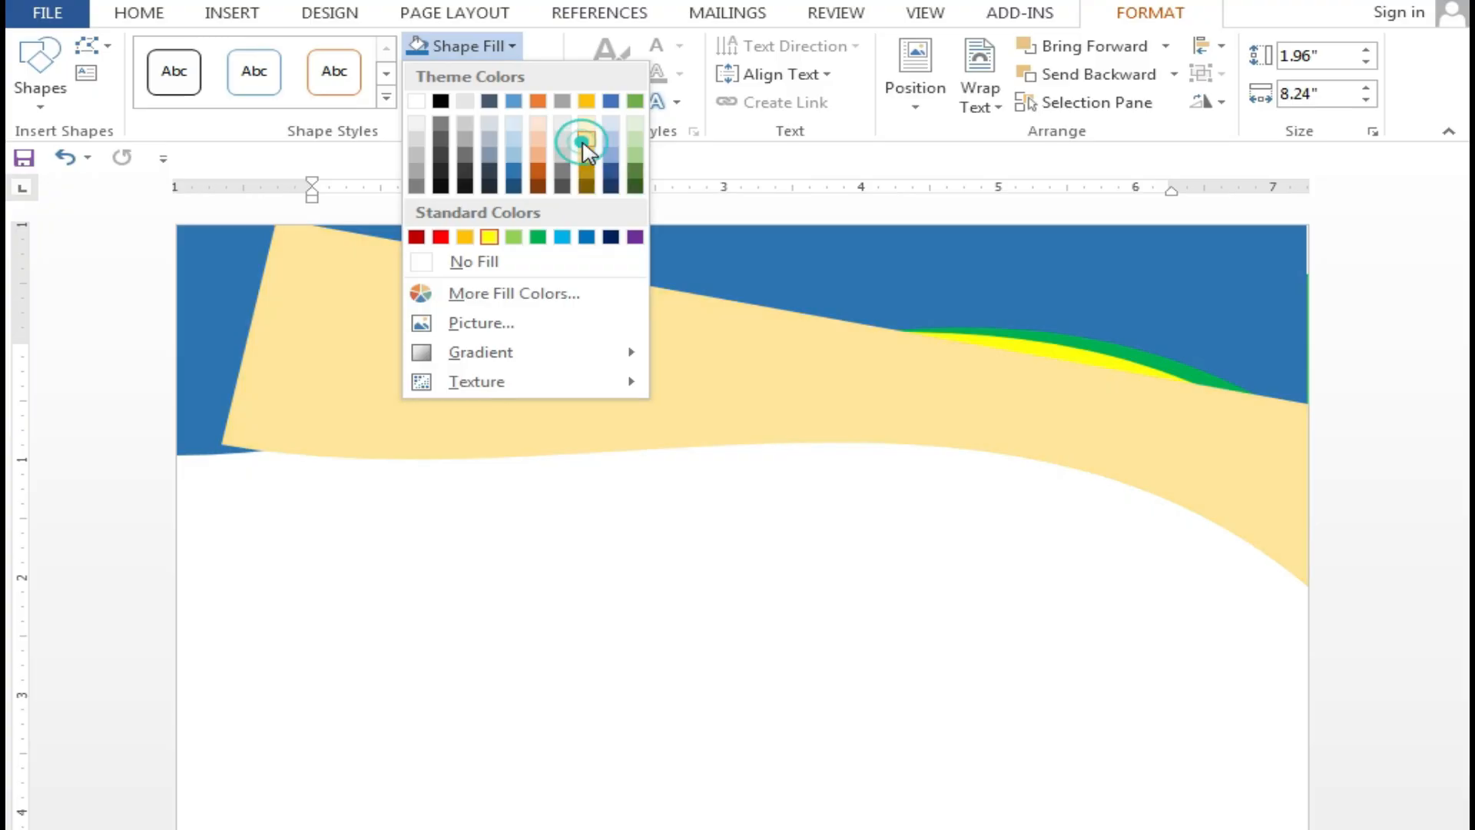
left_click(586, 138)
left_click(944, 368)
right_click(946, 367)
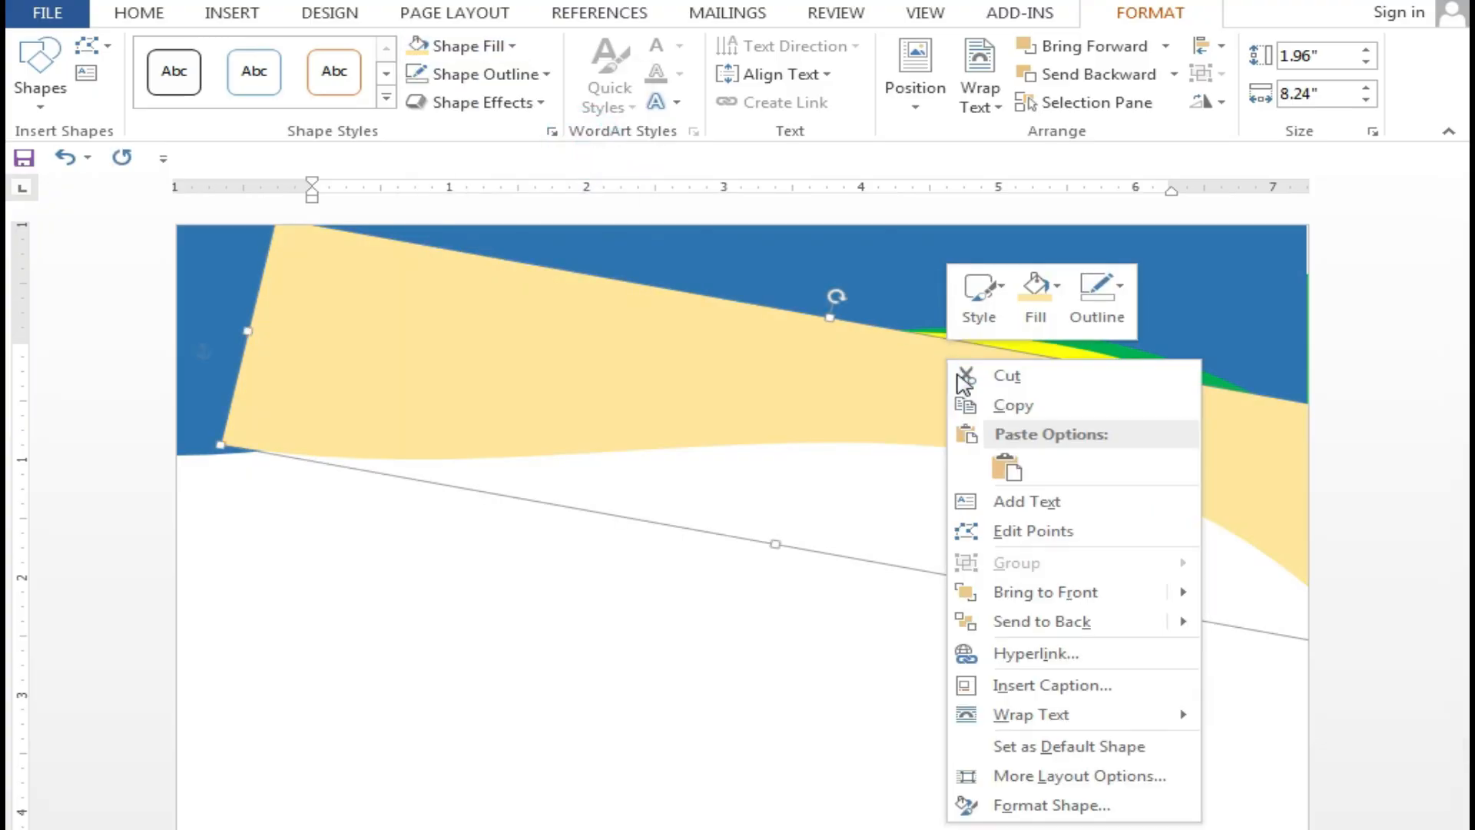
left_click(1053, 620)
left_click_drag(1063, 430, 1083, 348)
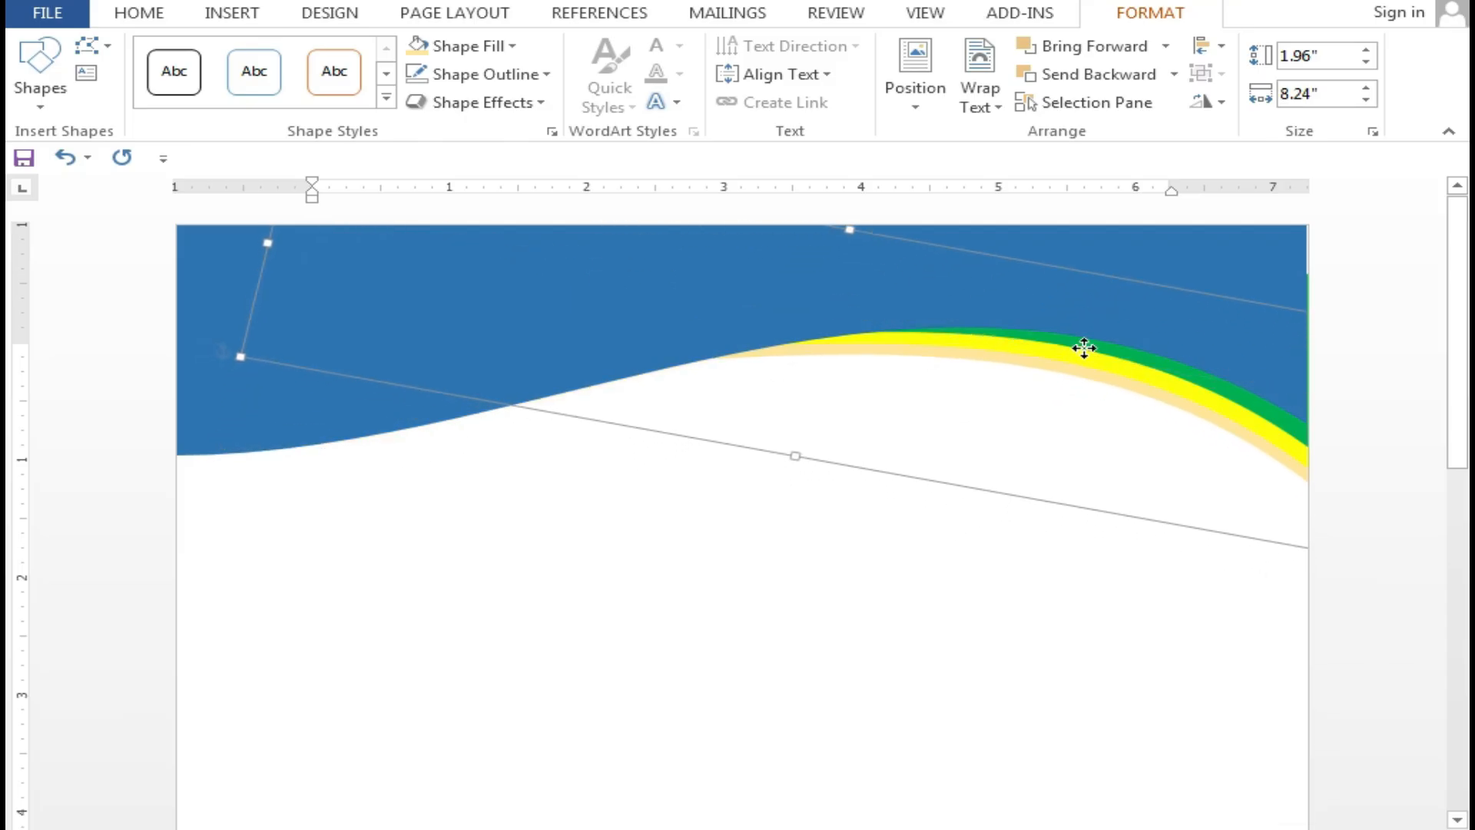
left_click(731, 584)
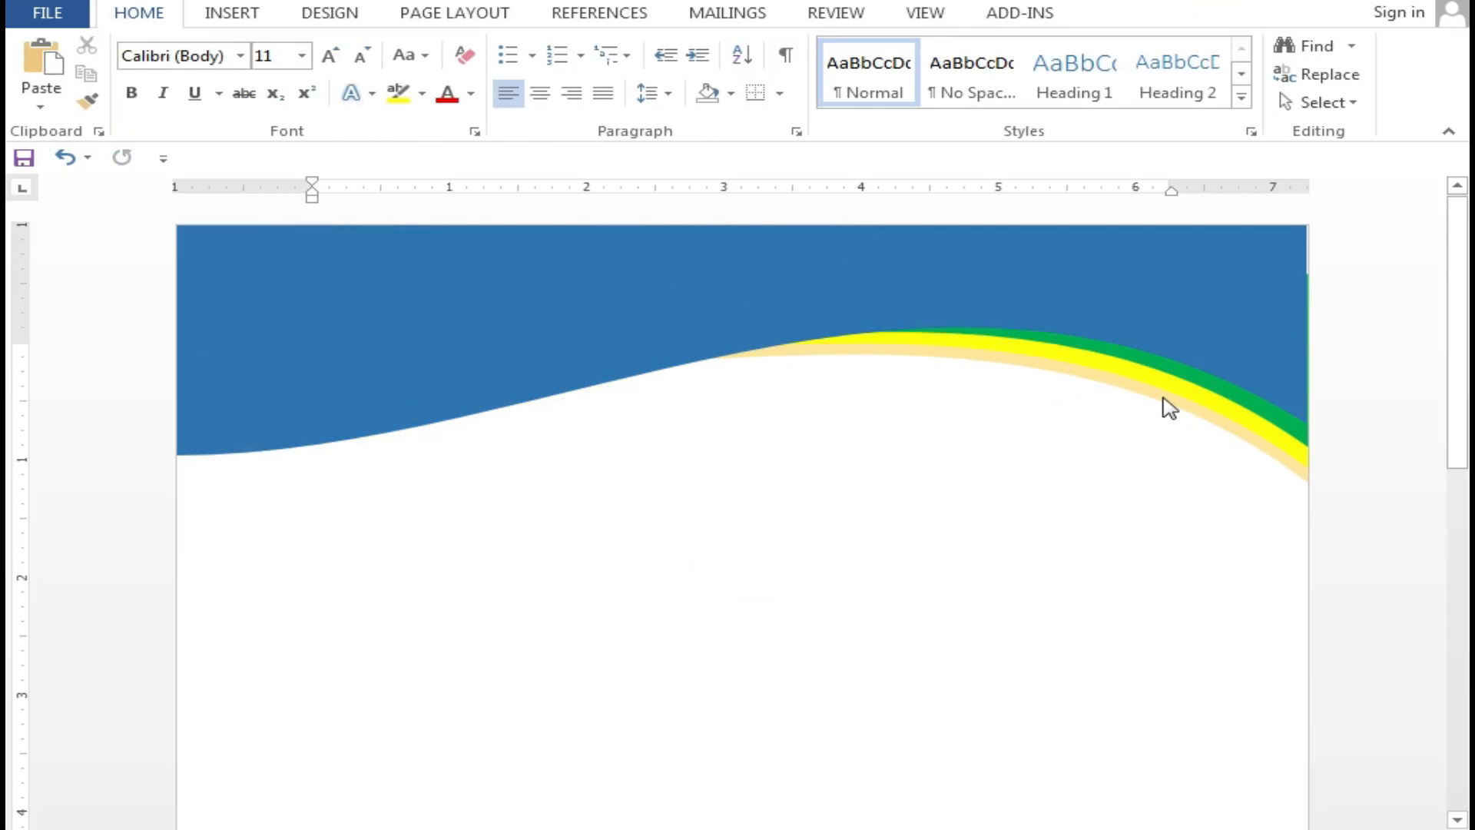
left_click(726, 281)
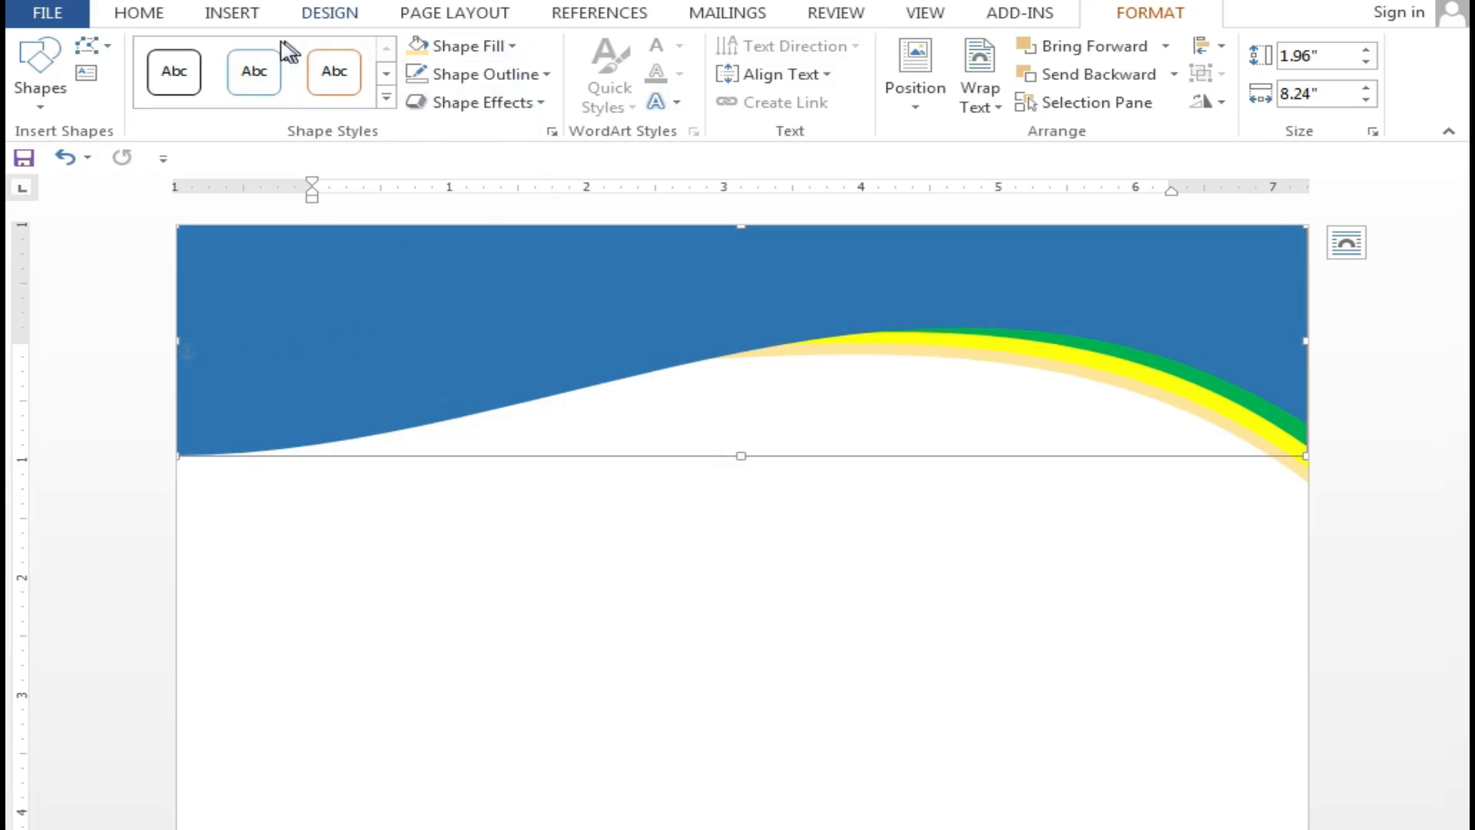
Draw an oval at the top-left of the blue header
left_click(229, 15)
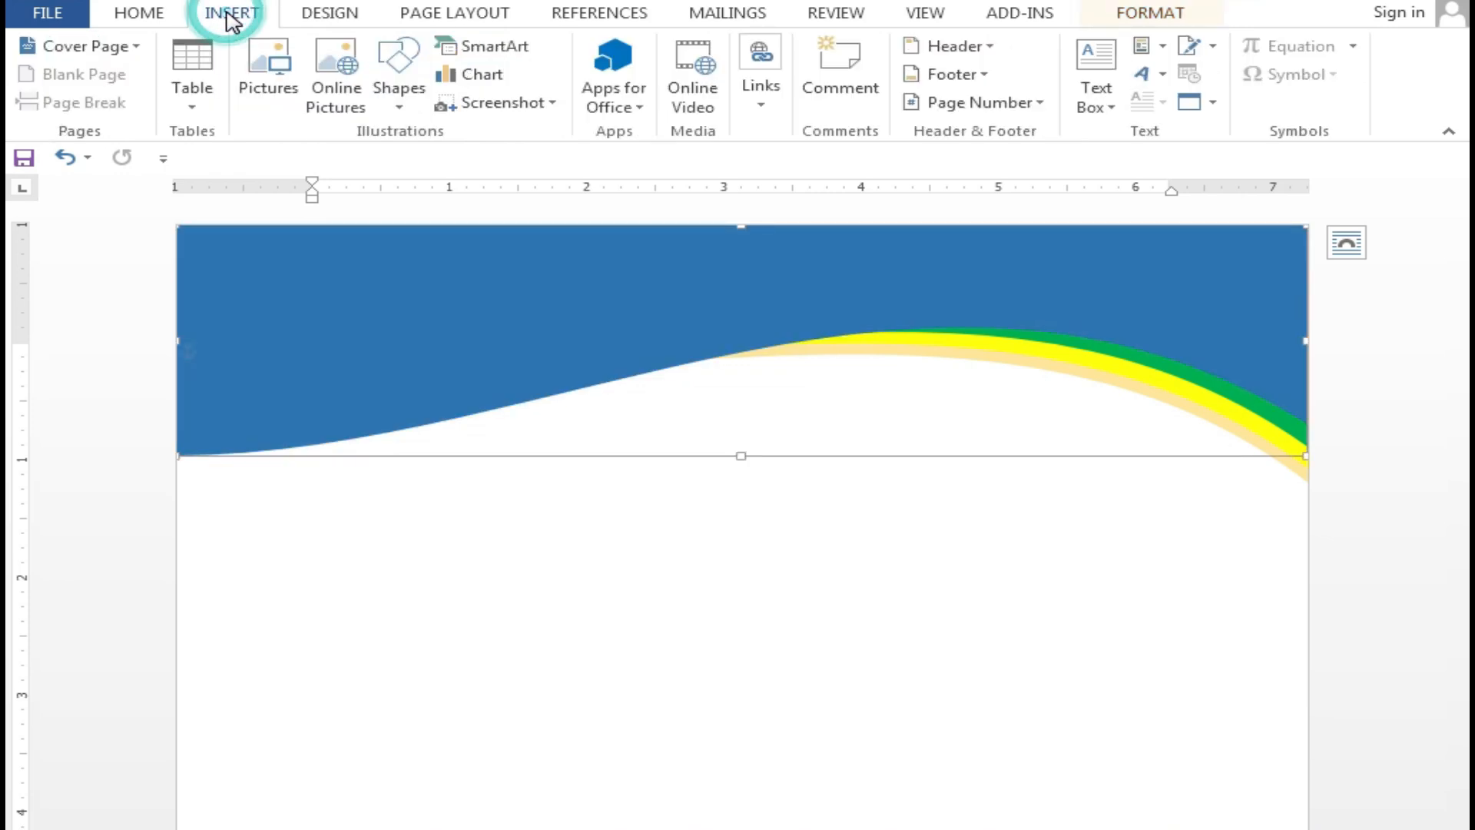
left_click(401, 103)
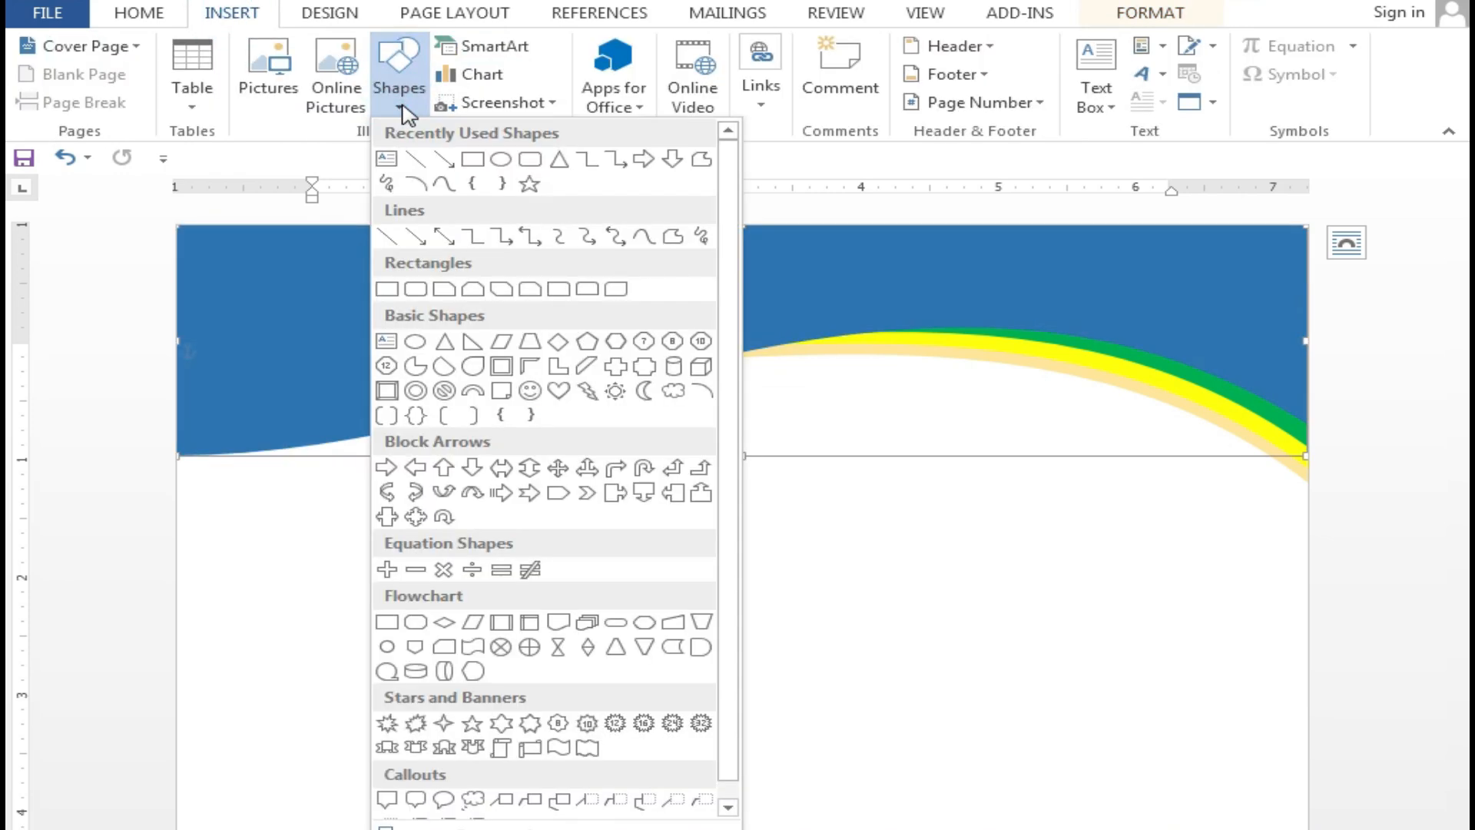
left_click(499, 161)
left_click_drag(218, 264, 407, 411)
left_click_drag(346, 303, 315, 292)
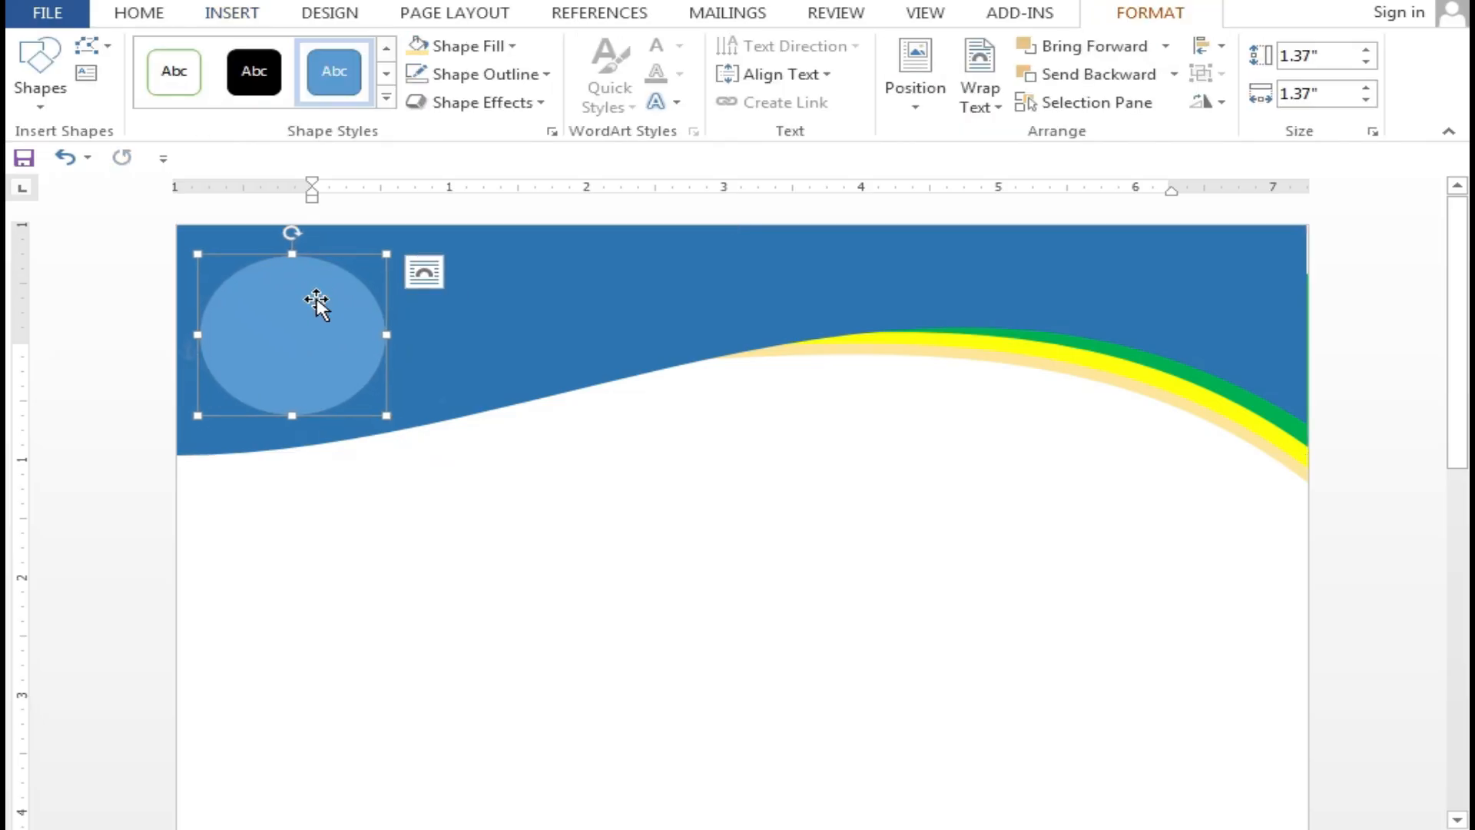
Fill the oval white and give it a black outline
left_click(514, 46)
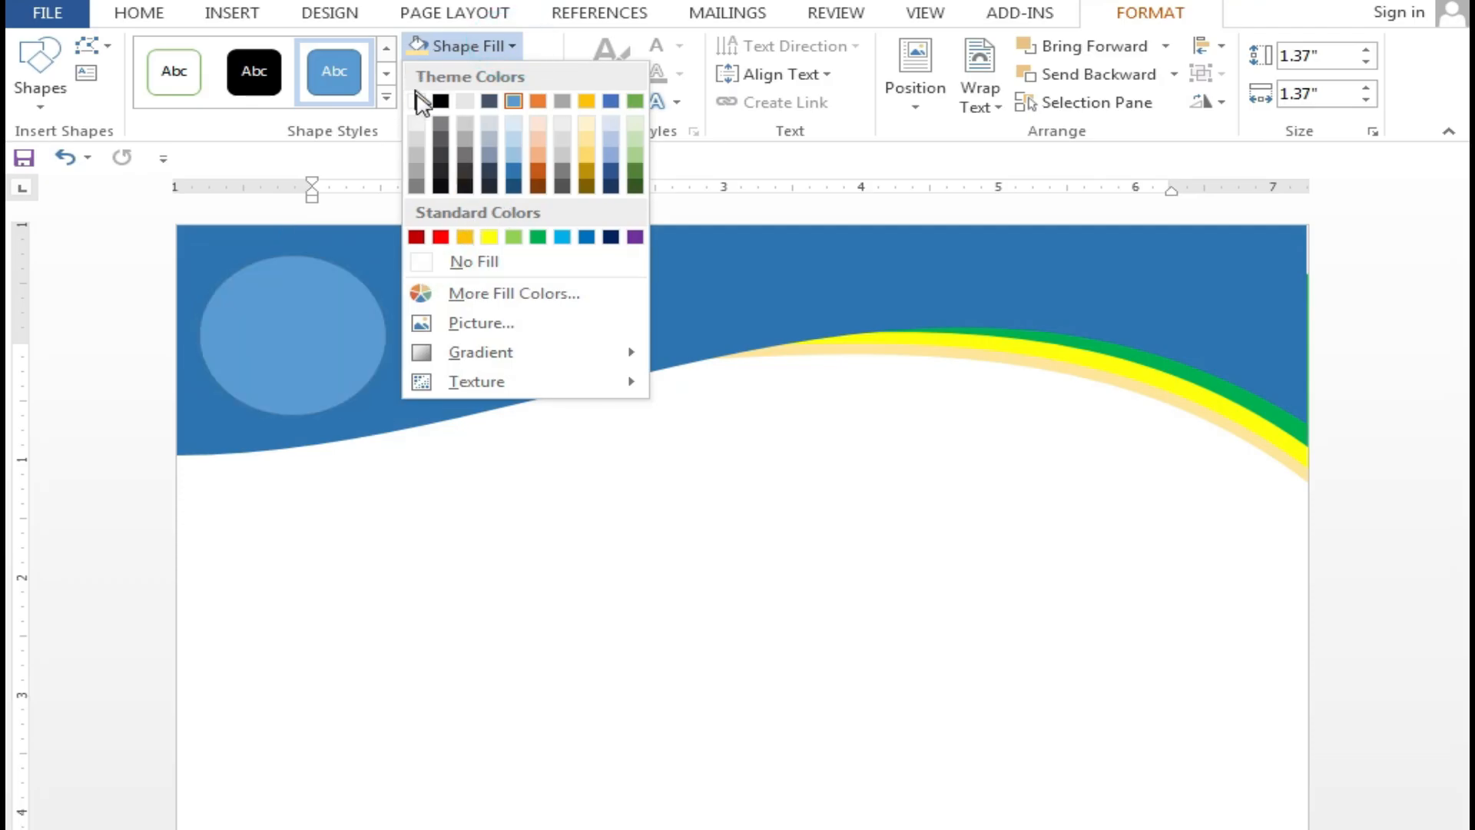
left_click(416, 103)
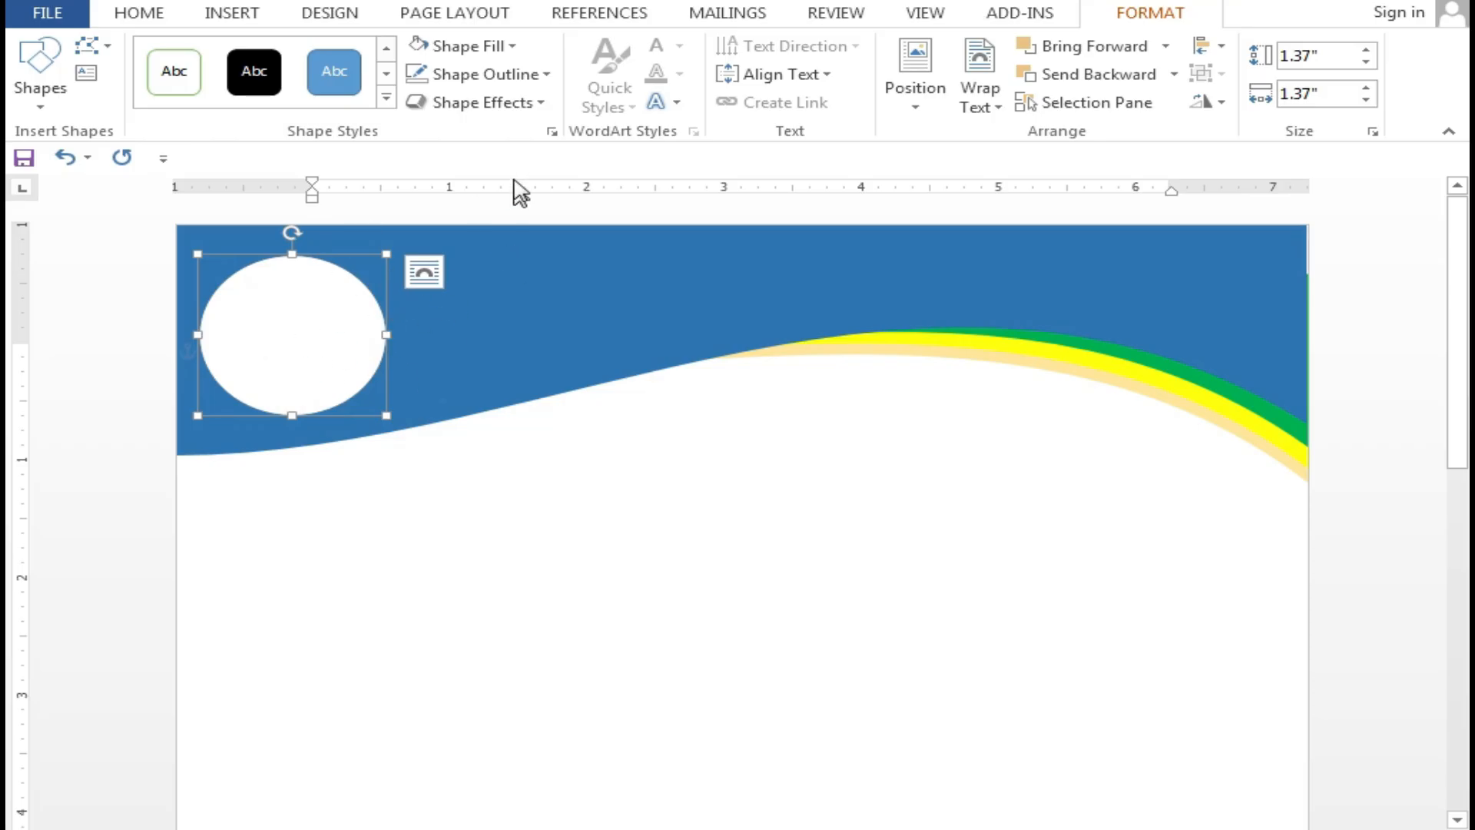
left_click(552, 76)
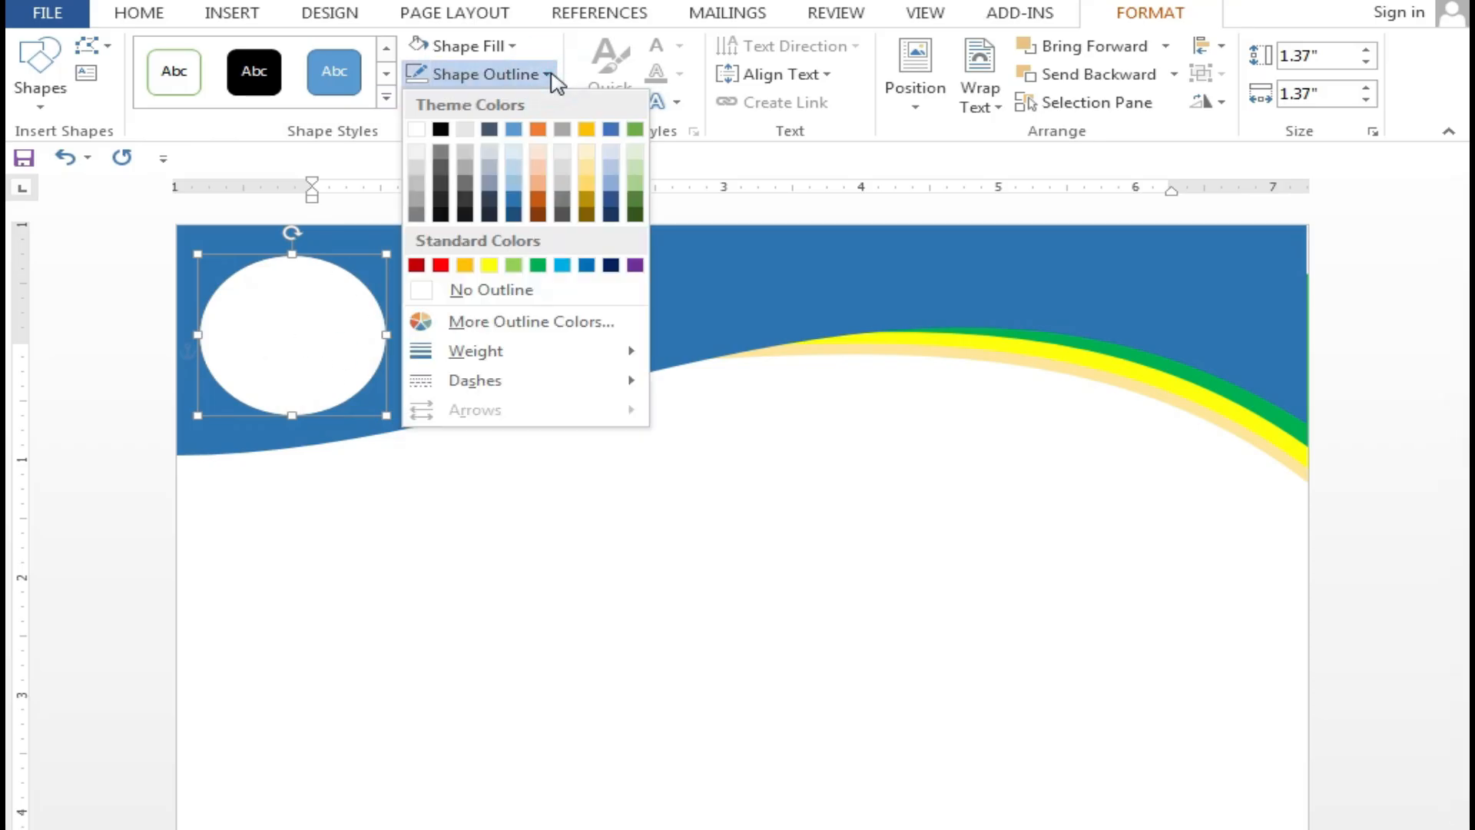
left_click(440, 129)
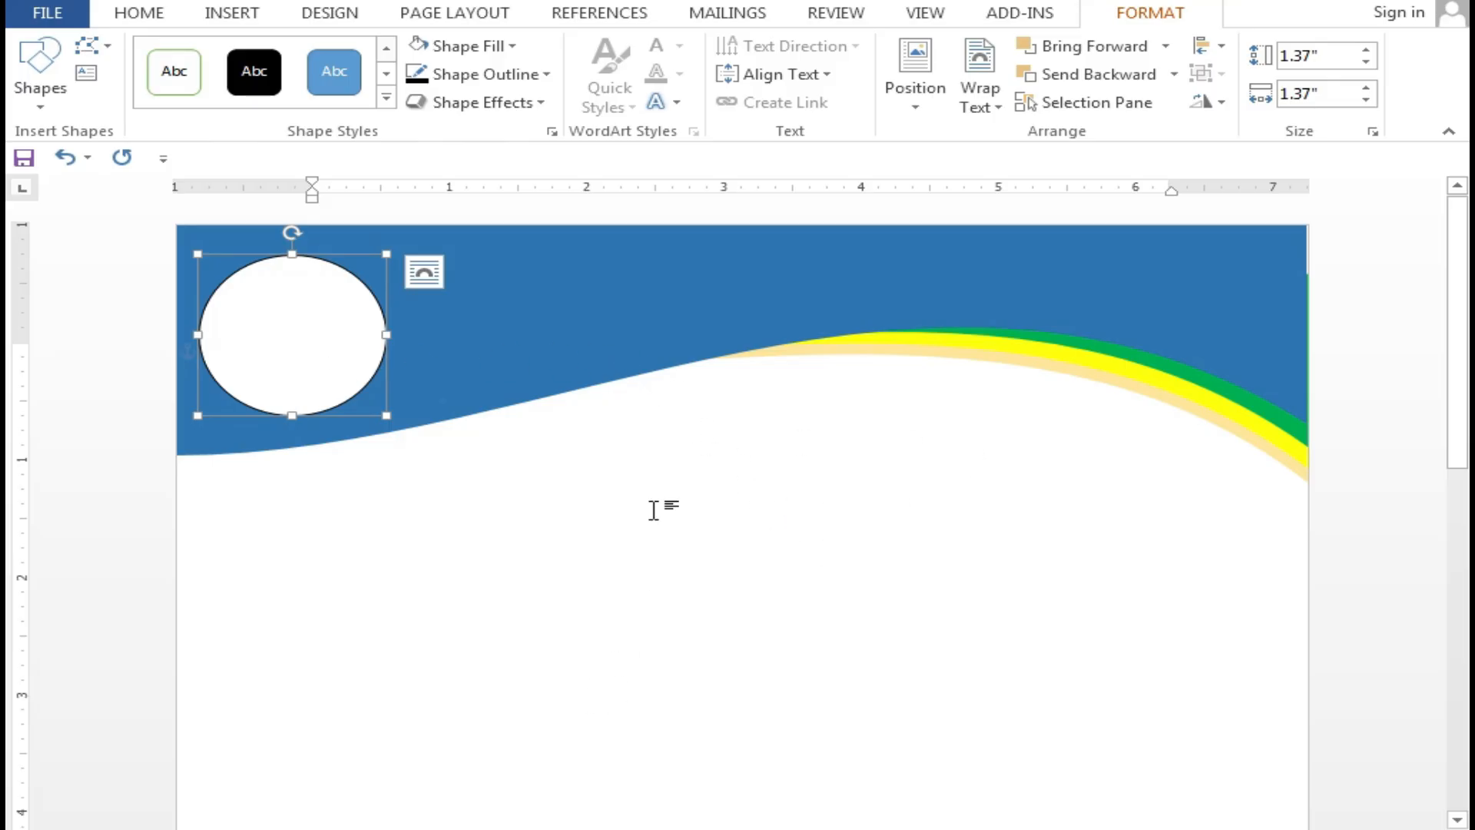
left_click(238, 13)
Insert the logo picture 44444444 from the ducumants folder on the D: drive
left_click(265, 88)
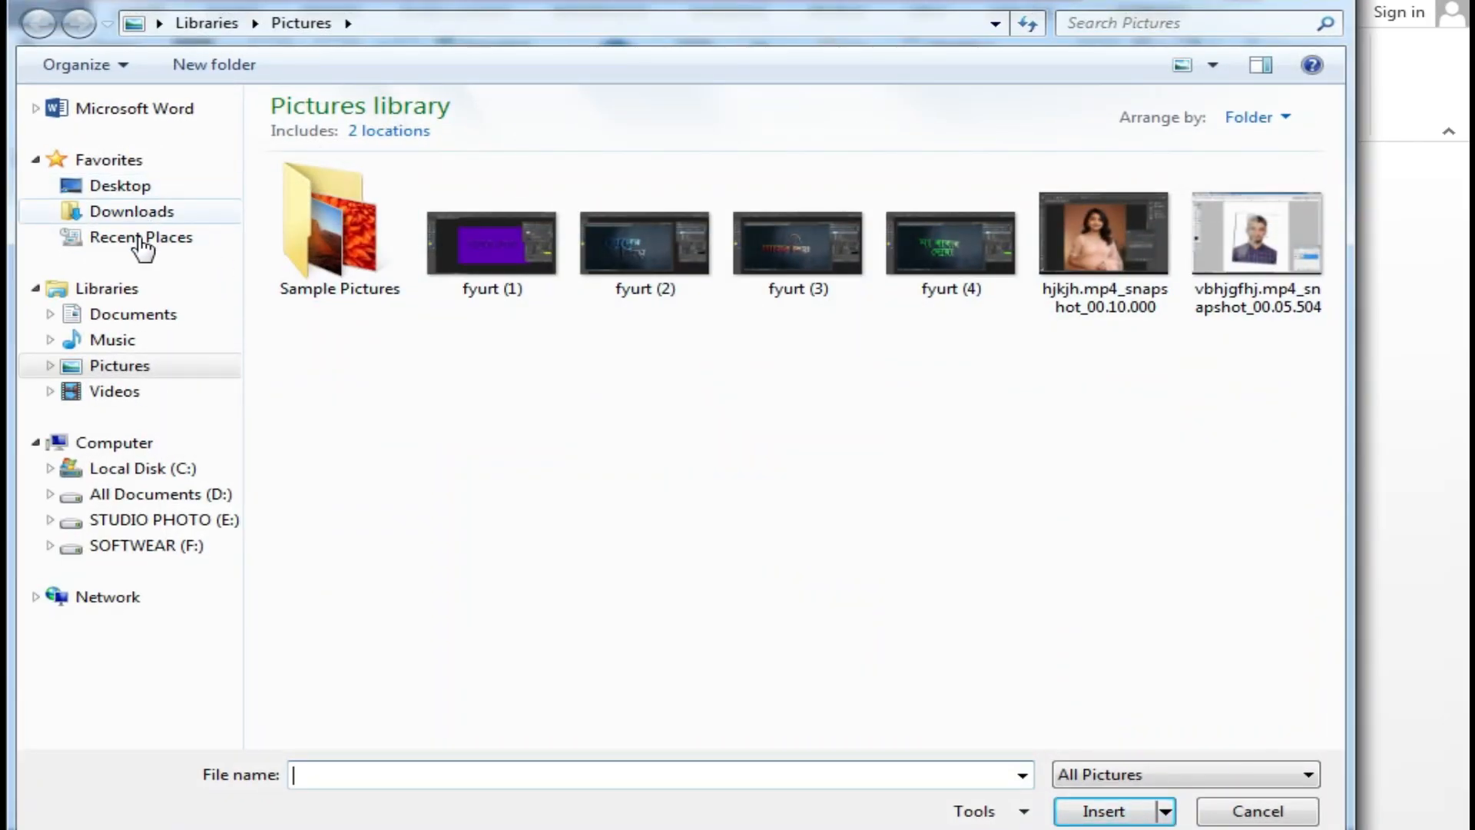
left_click(138, 496)
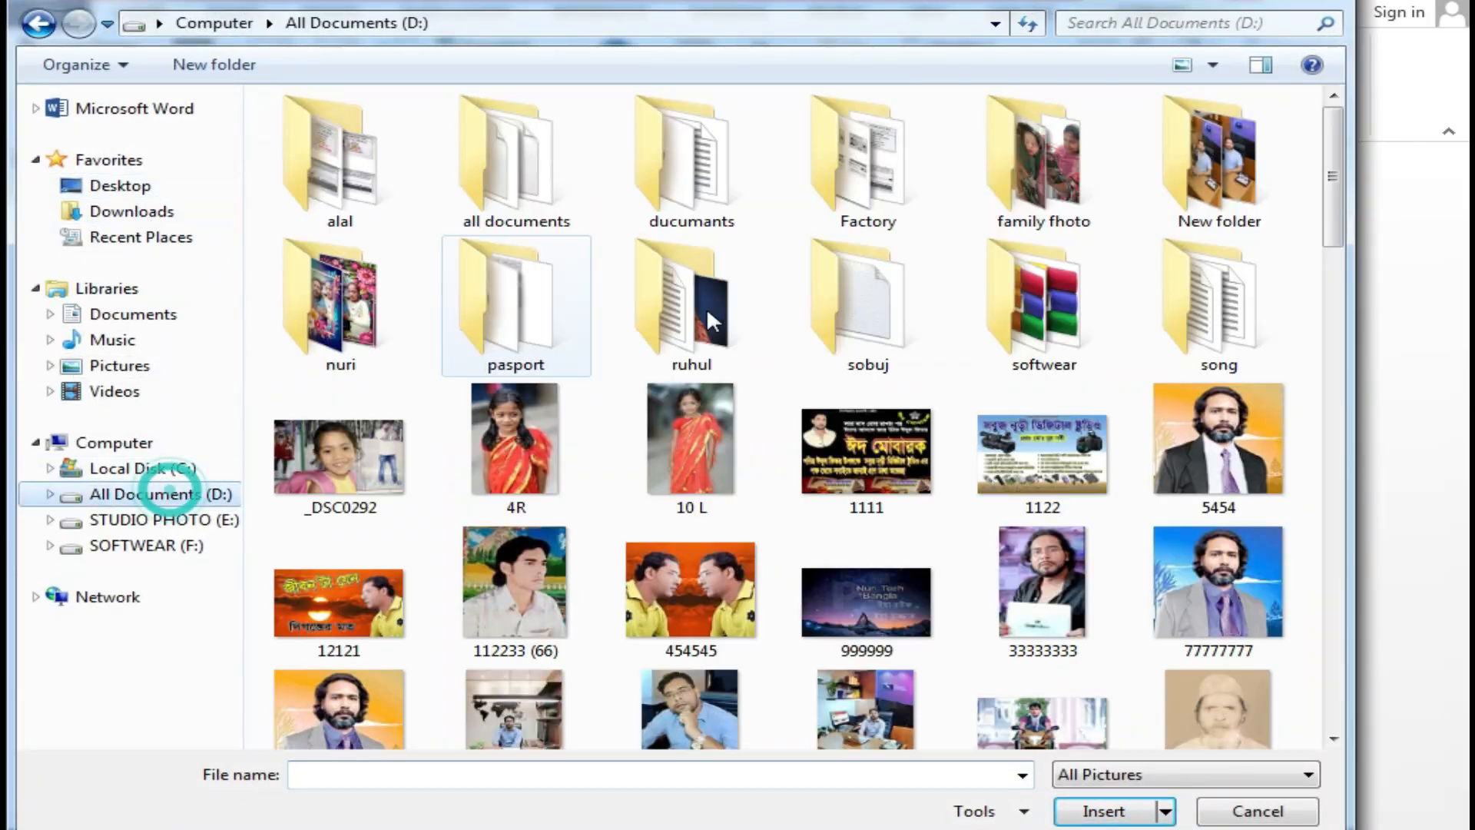
double_click(722, 221)
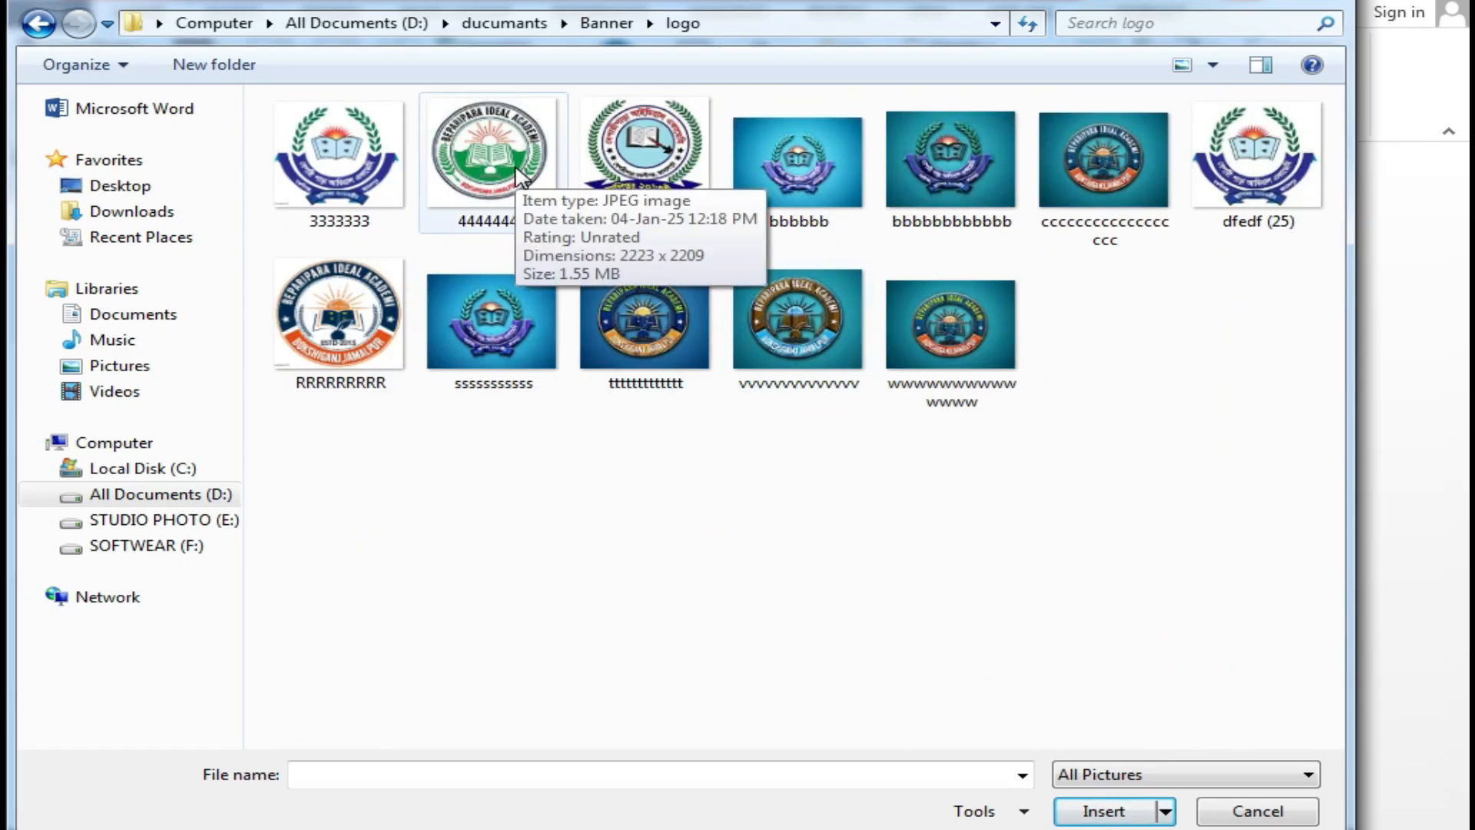
left_click(518, 173)
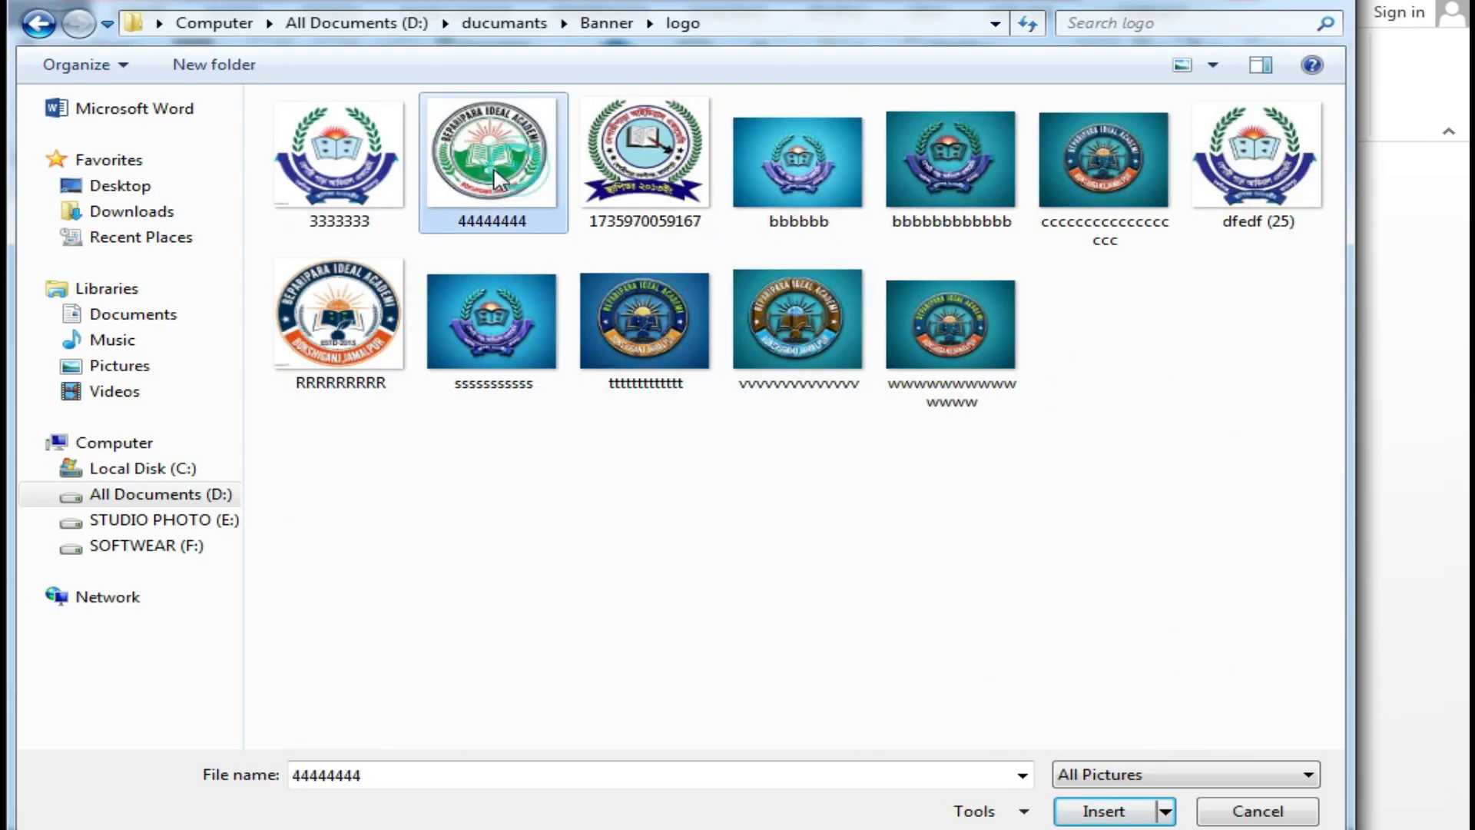
double_click(481, 168)
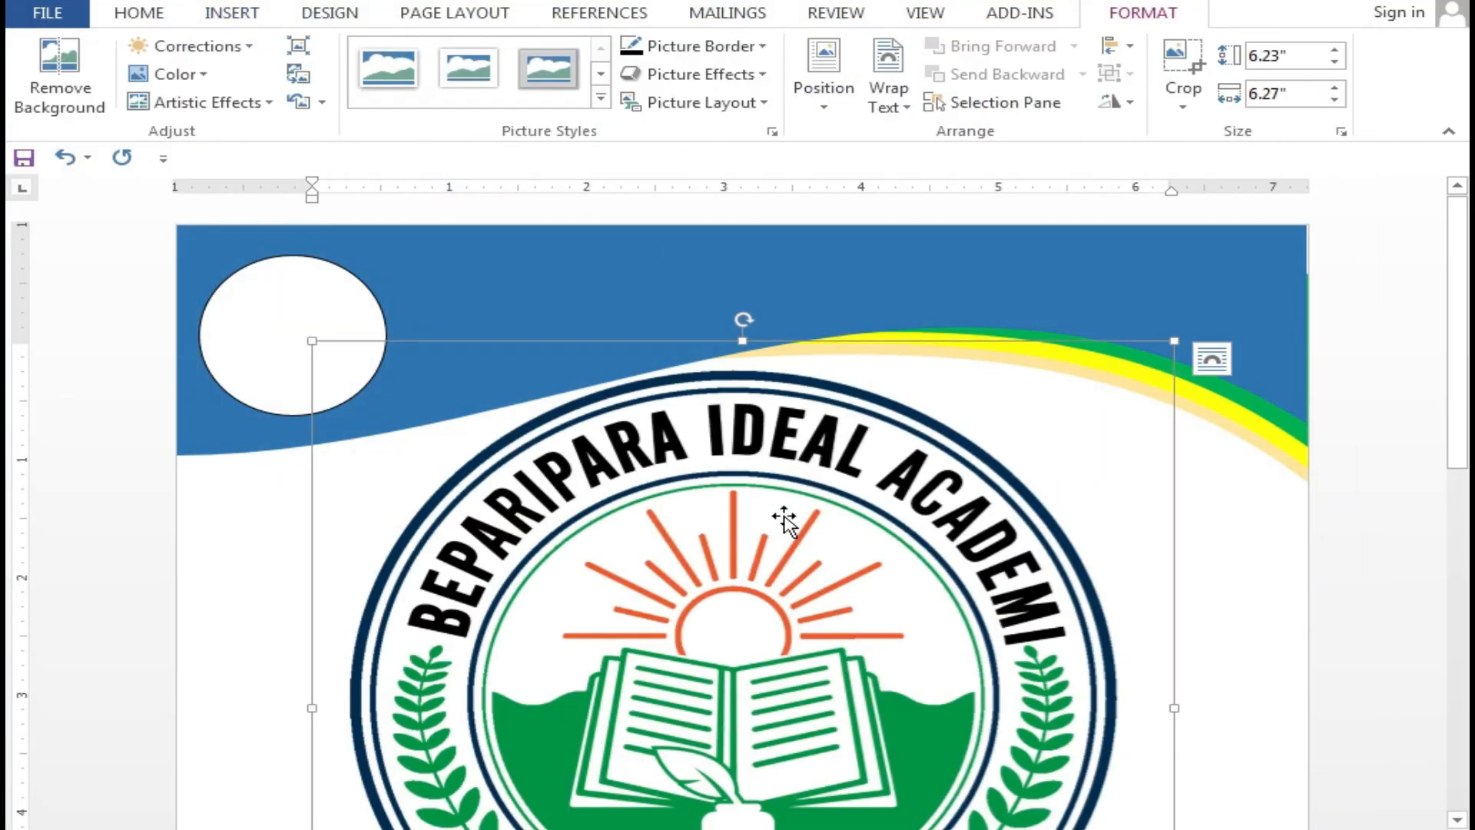
Set the logo In Front of Text, shrink it to about 3.64", and move it into the header
left_click(1218, 360)
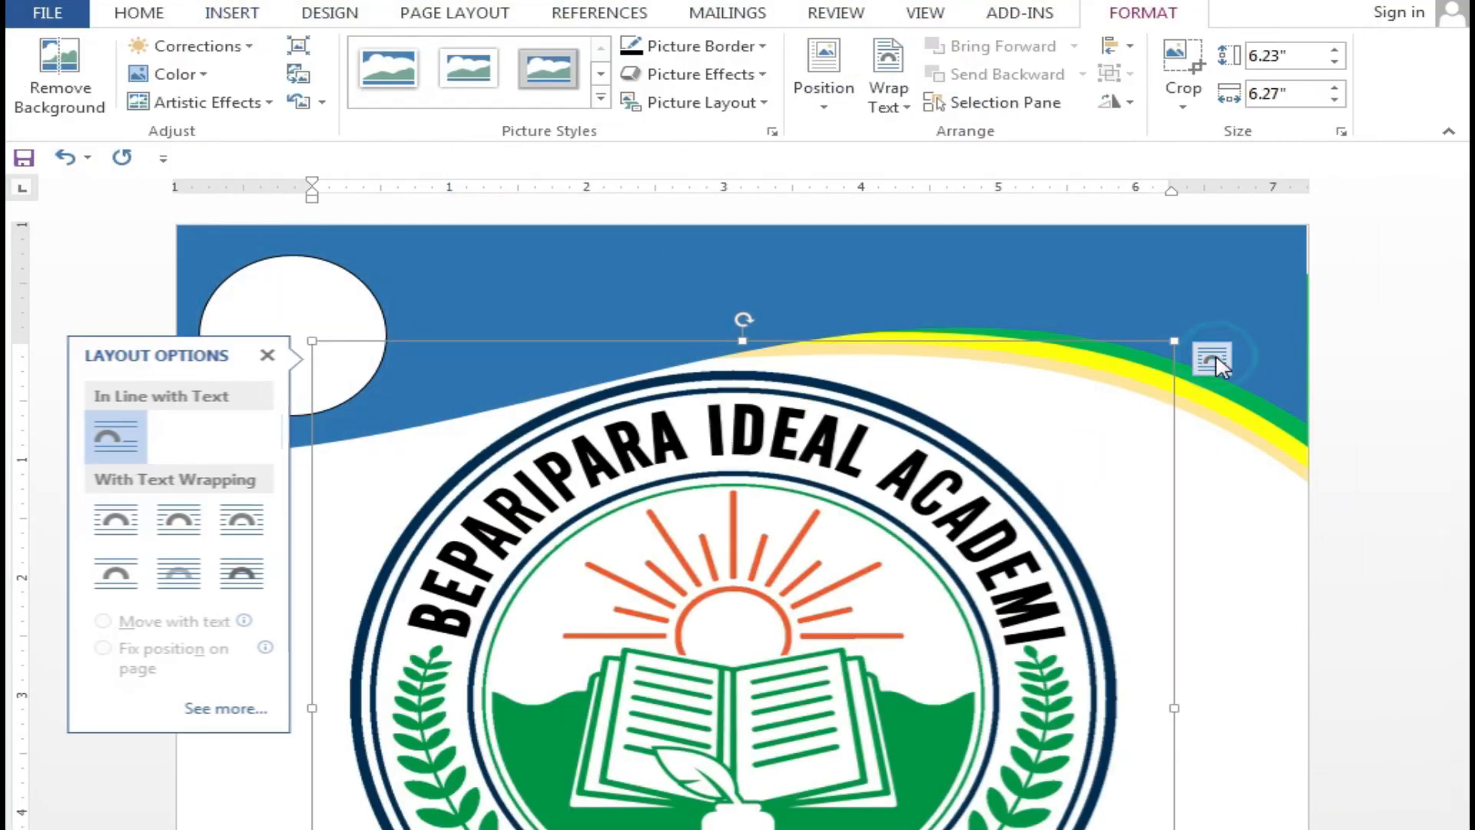
left_click(243, 580)
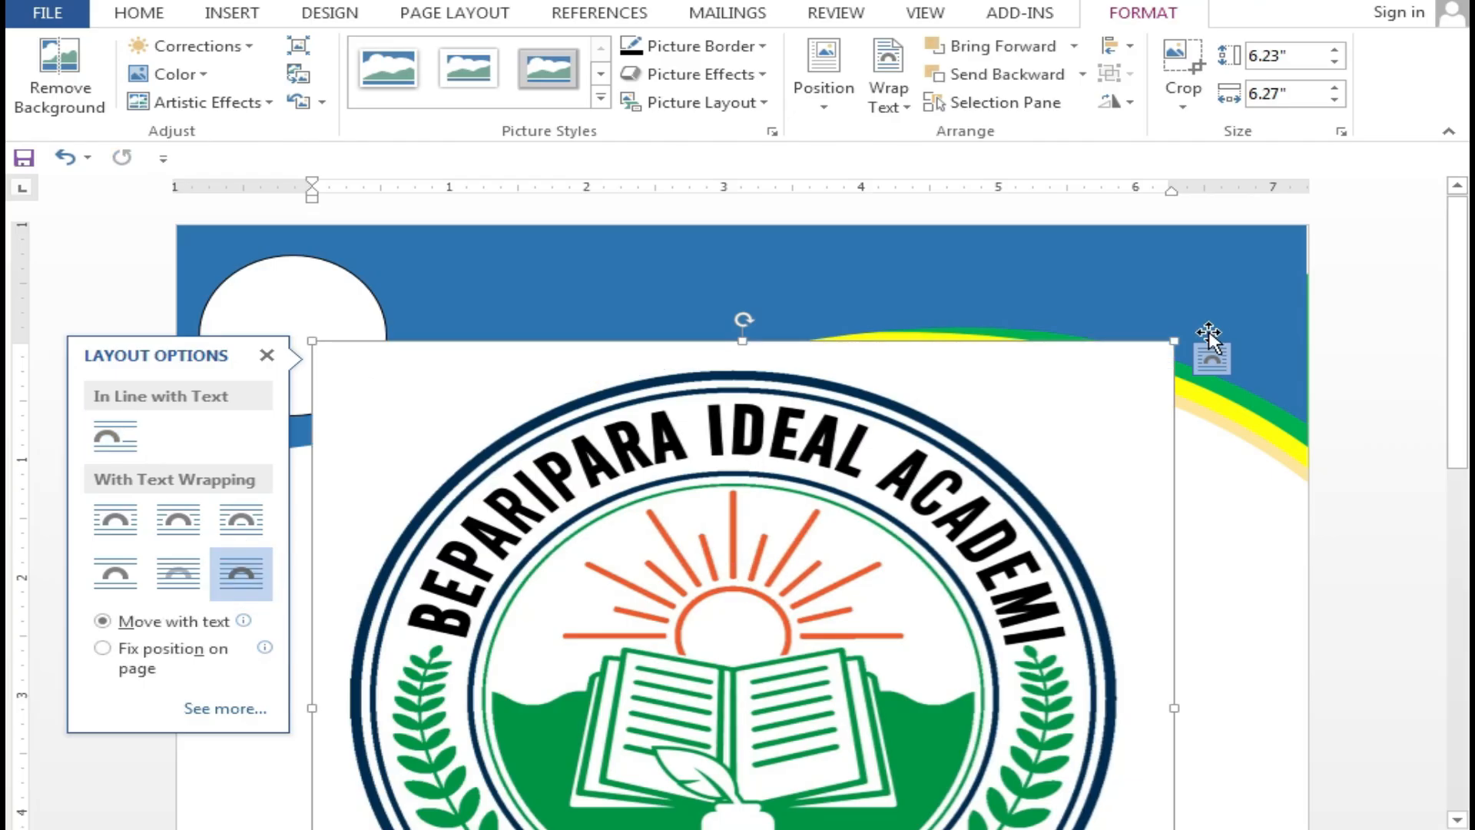
left_click_drag(1173, 344, 781, 645)
scroll(561, 701, "down", 5)
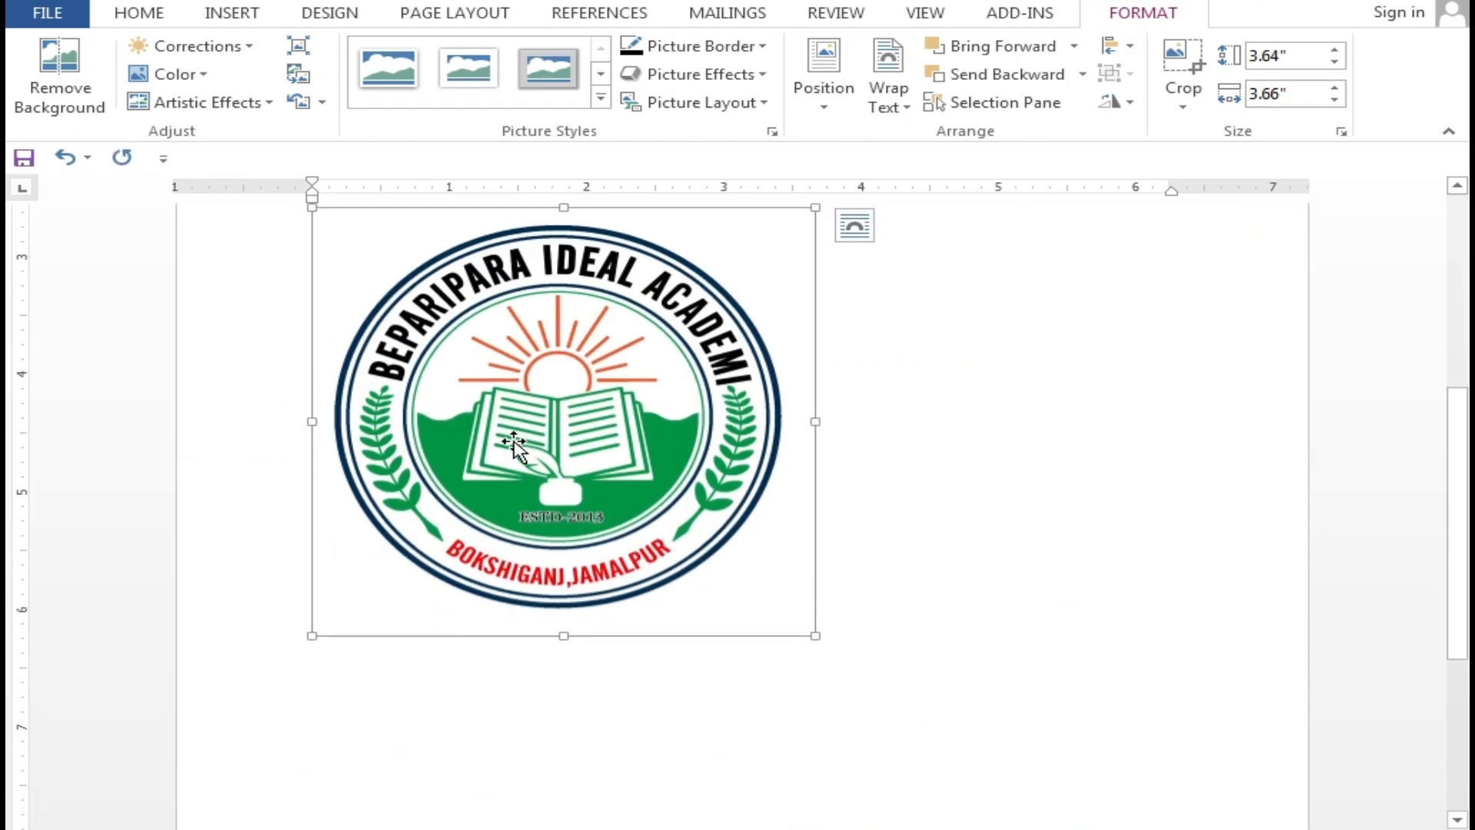
scroll(510, 461, "up", 5)
left_click_drag(553, 672, 569, 346)
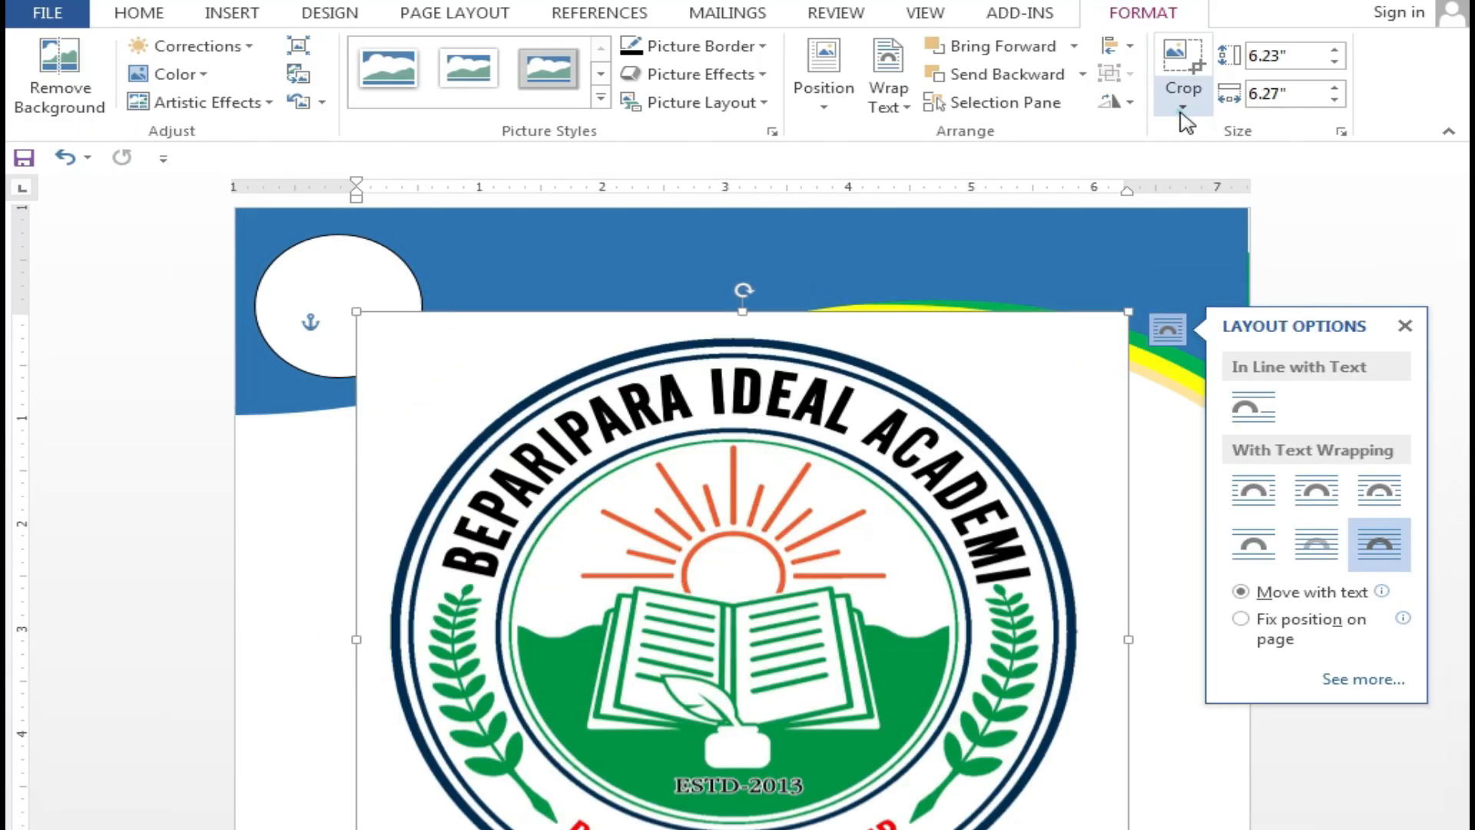
Crop the logo to an oval shape
left_click(1183, 112)
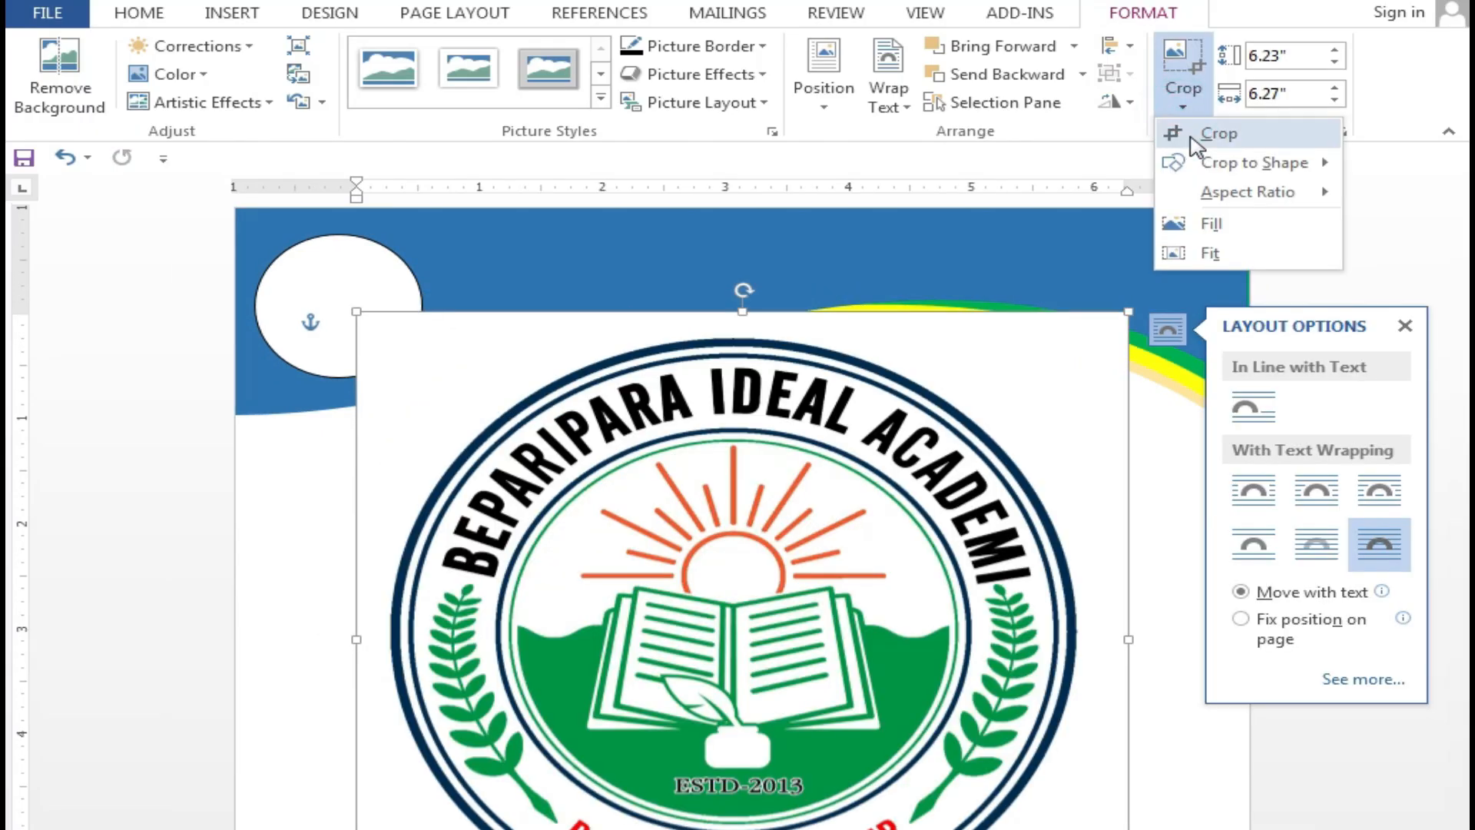
left_click(1325, 163)
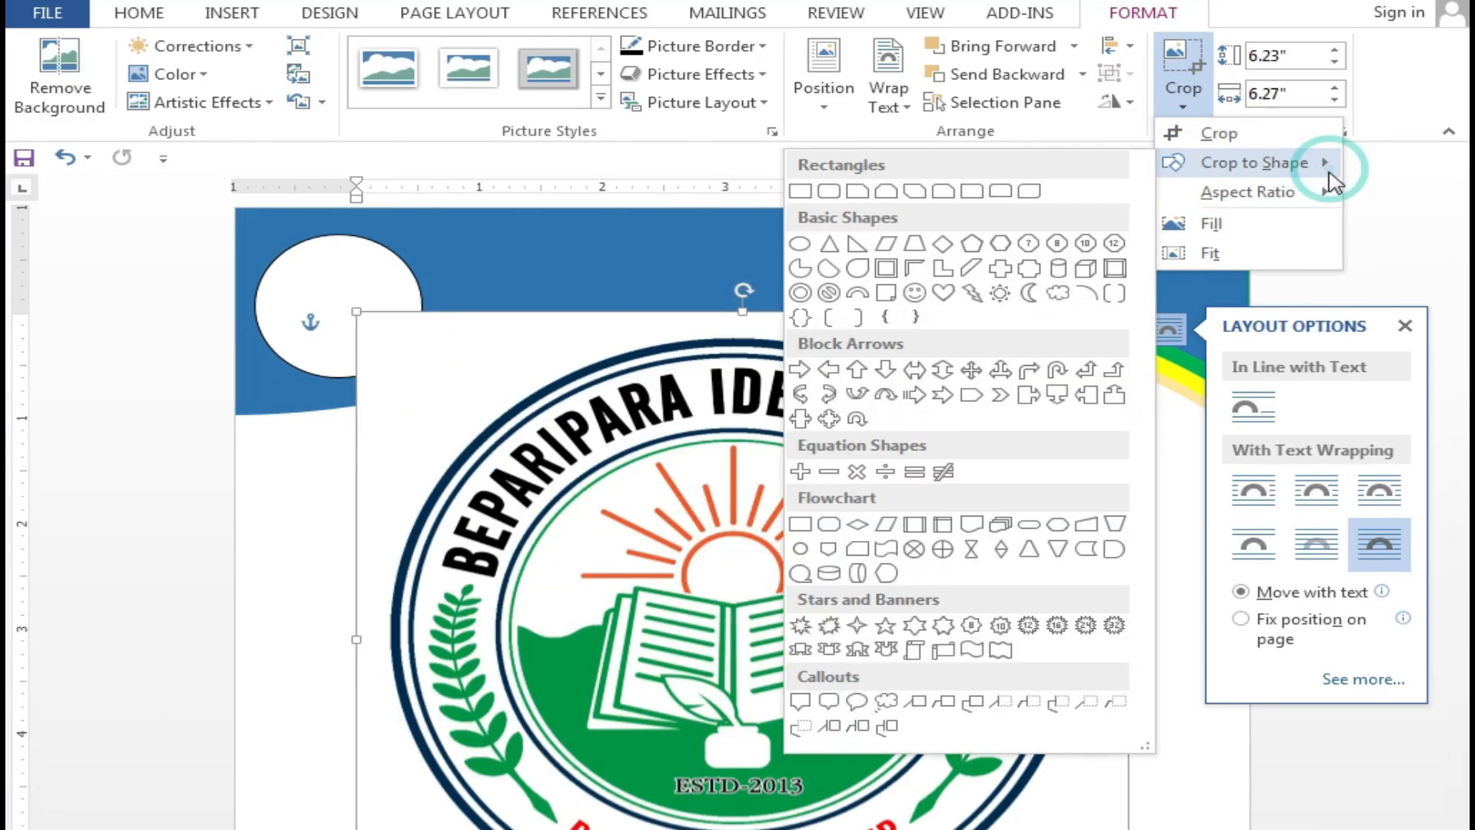
left_click(799, 243)
mouse_move(797, 378)
left_mouse_down()
mouse_move(646, 250)
mouse_move(797, 270)
mouse_move(823, 366)
left_mouse_up()
Shrink the logo and move it to the white circle at the header's top-left
left_click_drag(1127, 275, 612, 779)
scroll(531, 776, "down", 5)
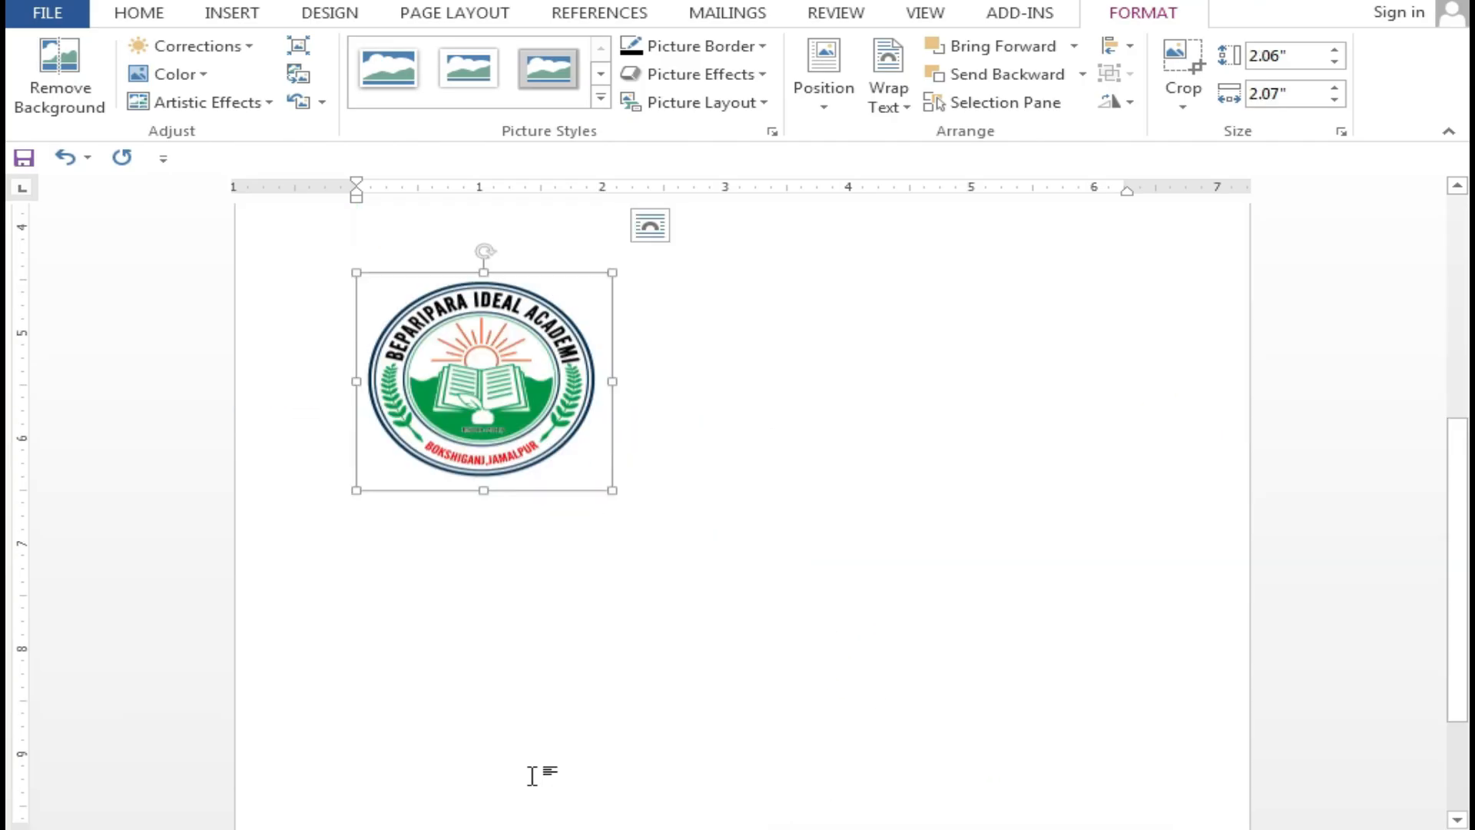
left_click(532, 775)
scroll(510, 425, "up", 5)
left_click(488, 728)
left_click_drag(489, 728, 373, 256)
Fine-tune the logo's size and position so it sits centred in the white circle
left_click_drag(496, 474, 382, 377)
left_click_drag(312, 327, 332, 325)
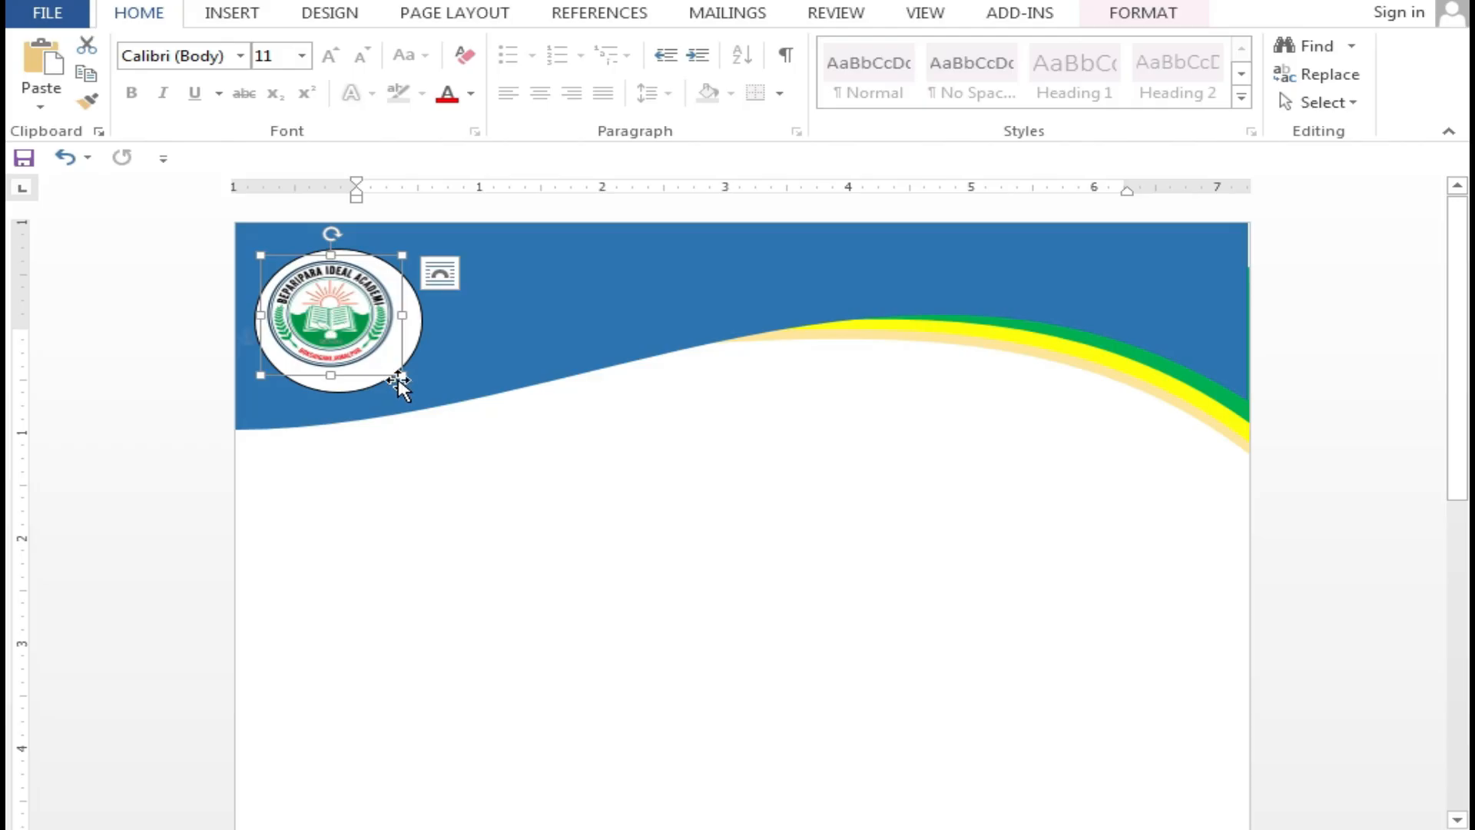
left_click_drag(402, 375, 429, 389)
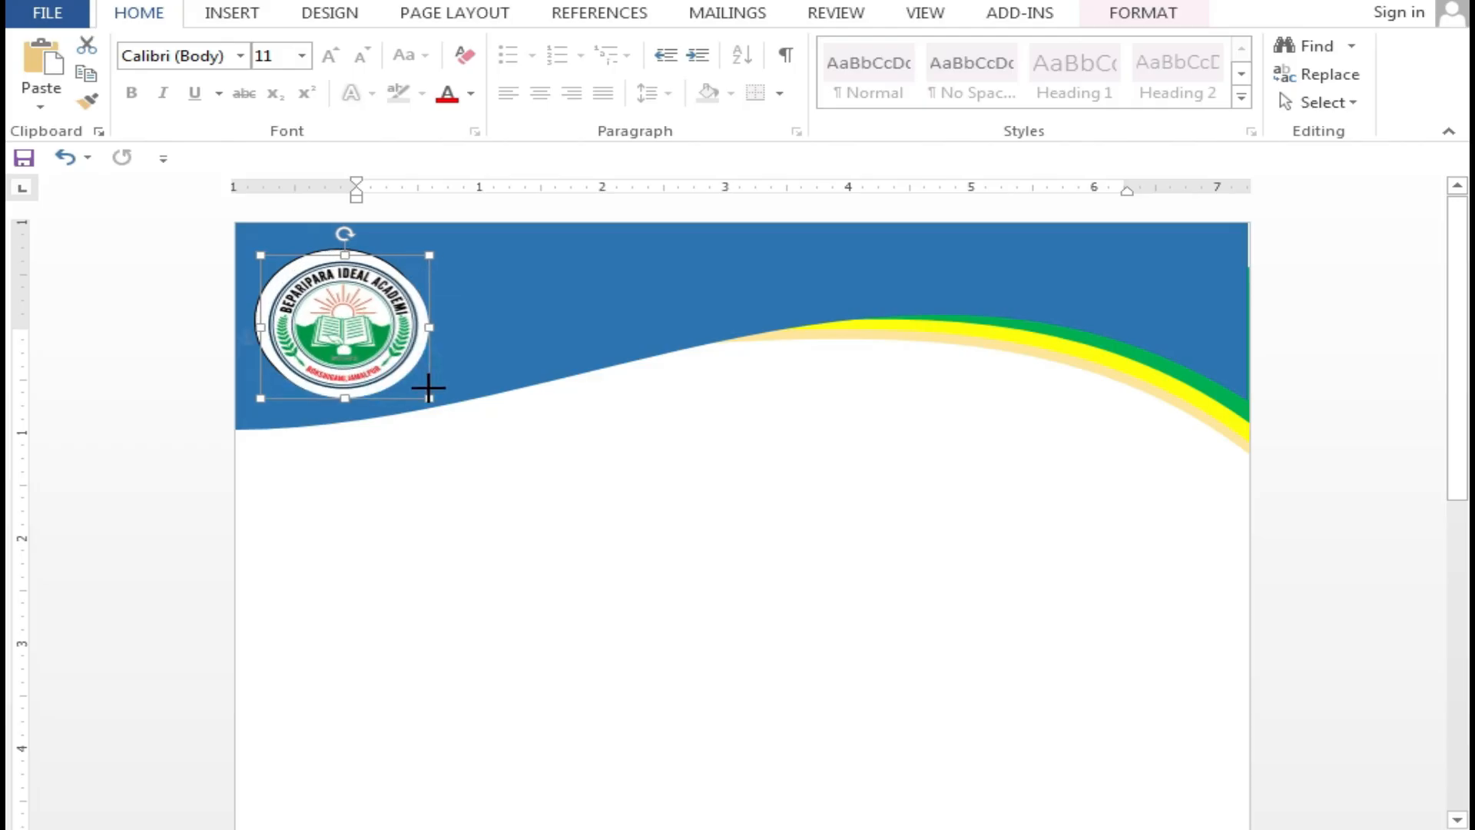
left_click_drag(372, 328, 365, 319)
left_click(632, 480)
left_click(362, 327)
key("ctrl+z")
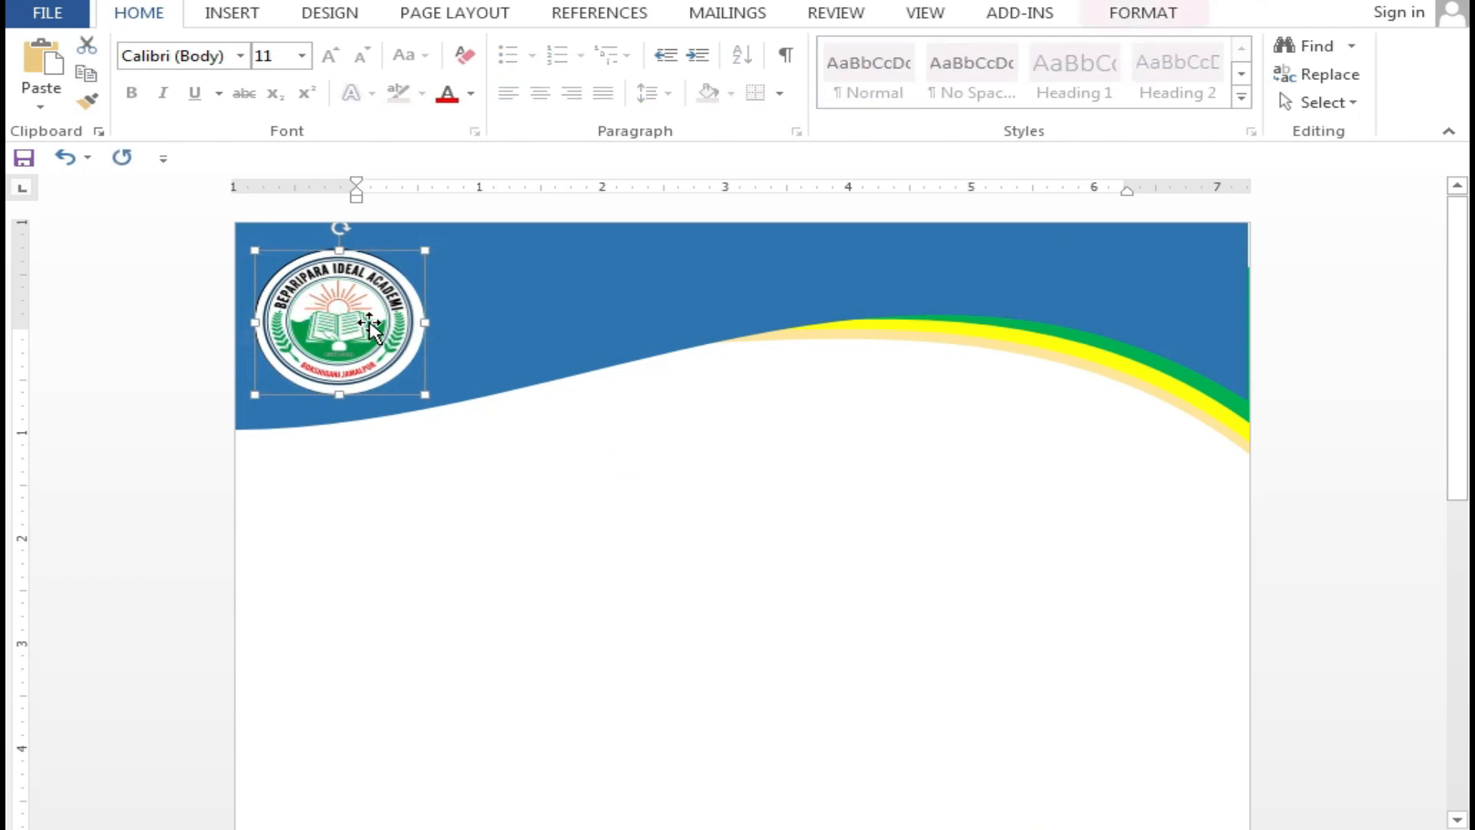
left_click(610, 509)
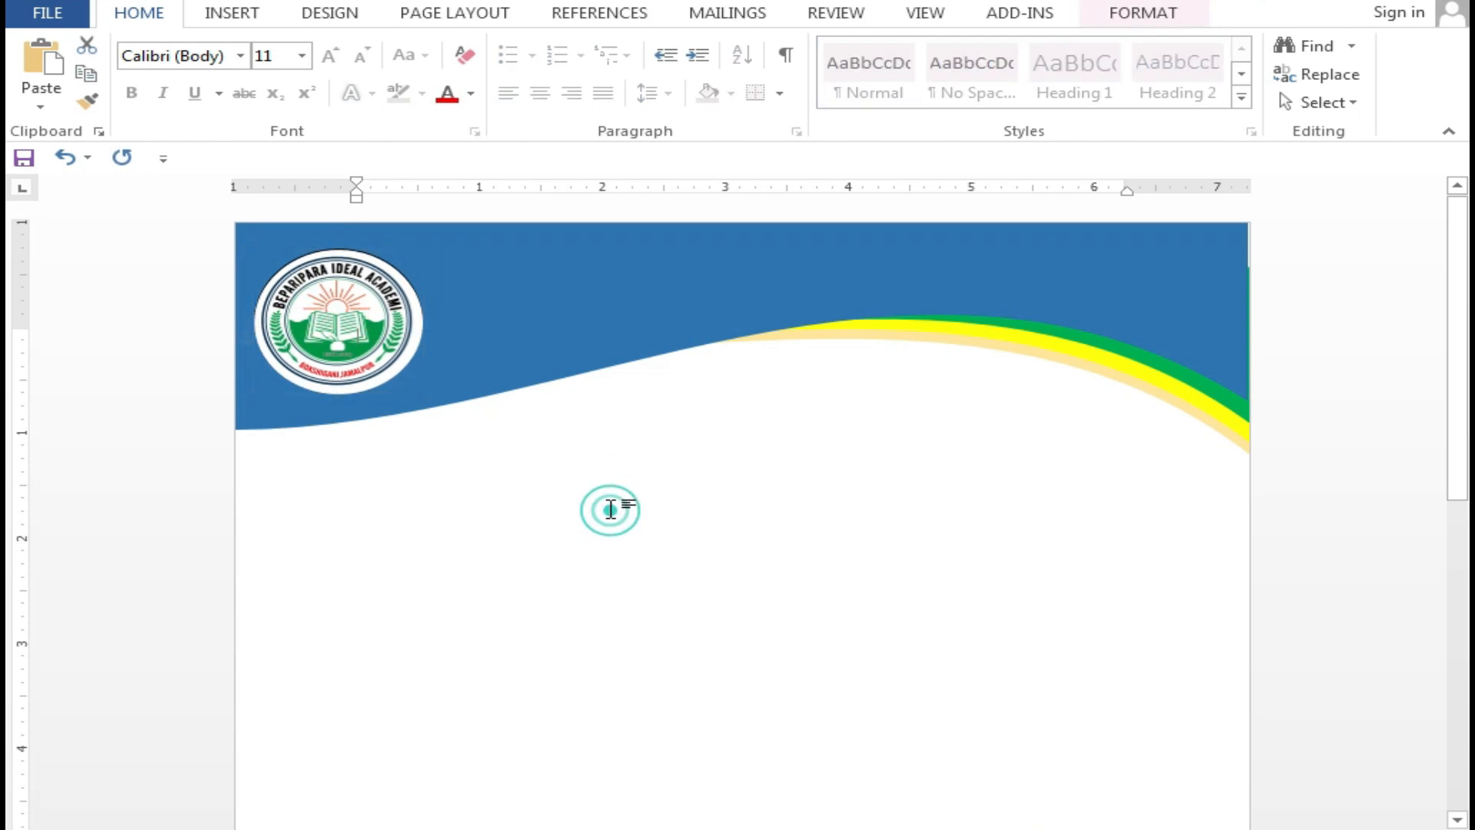
Draw a rectangle across the header beside the logo
left_click(539, 325)
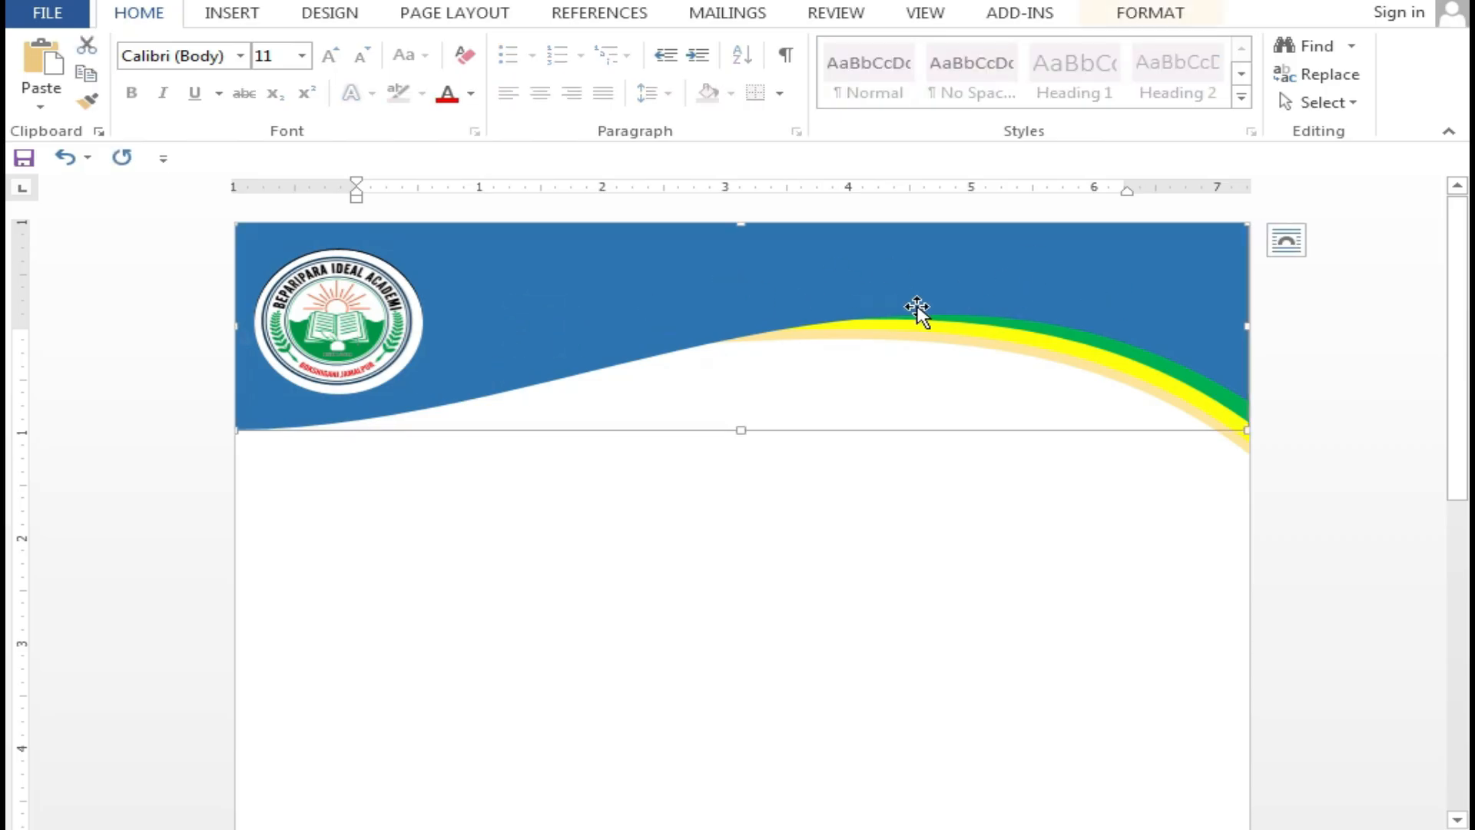
left_click(238, 14)
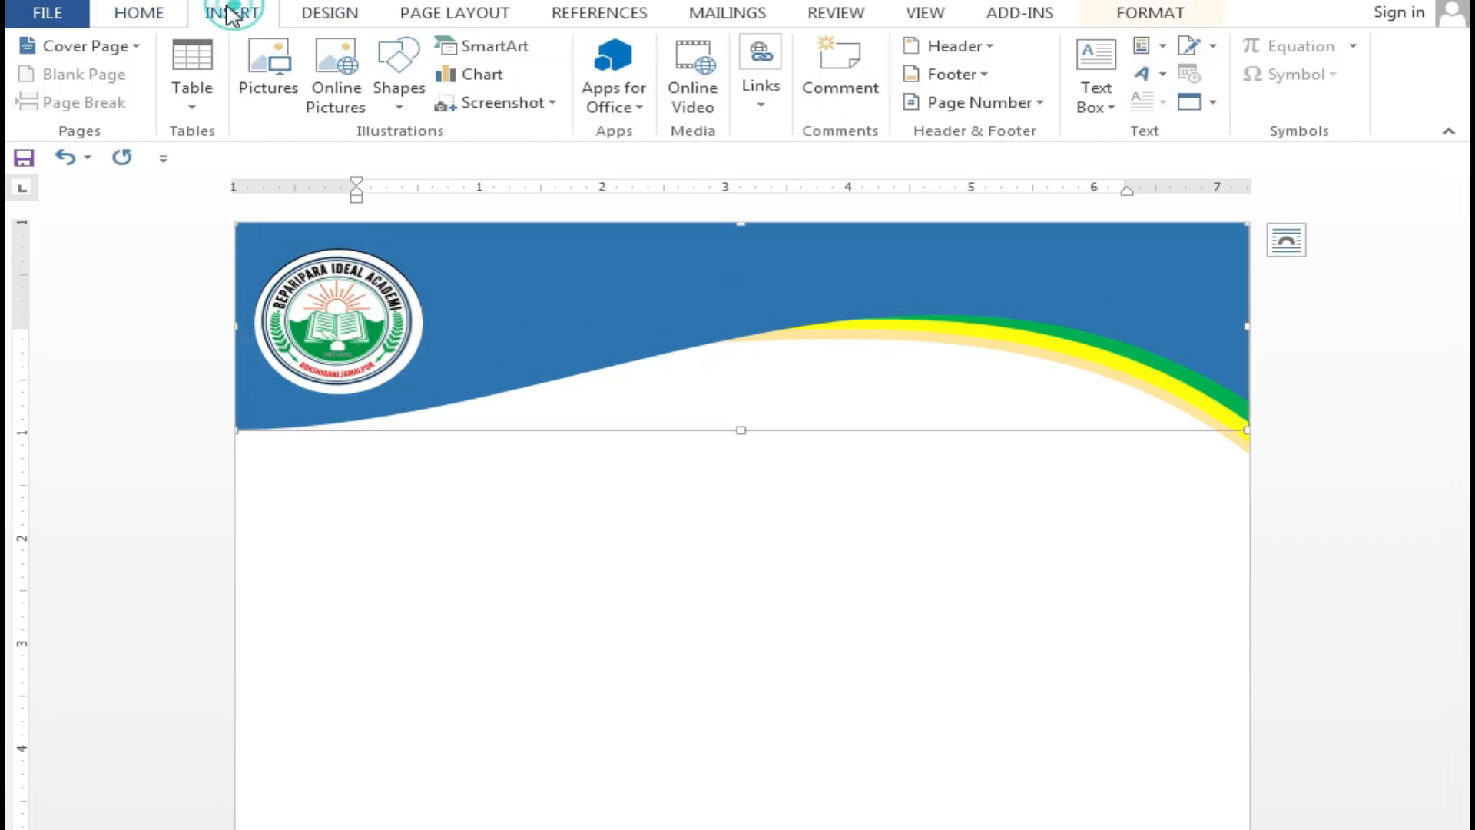
left_click(397, 96)
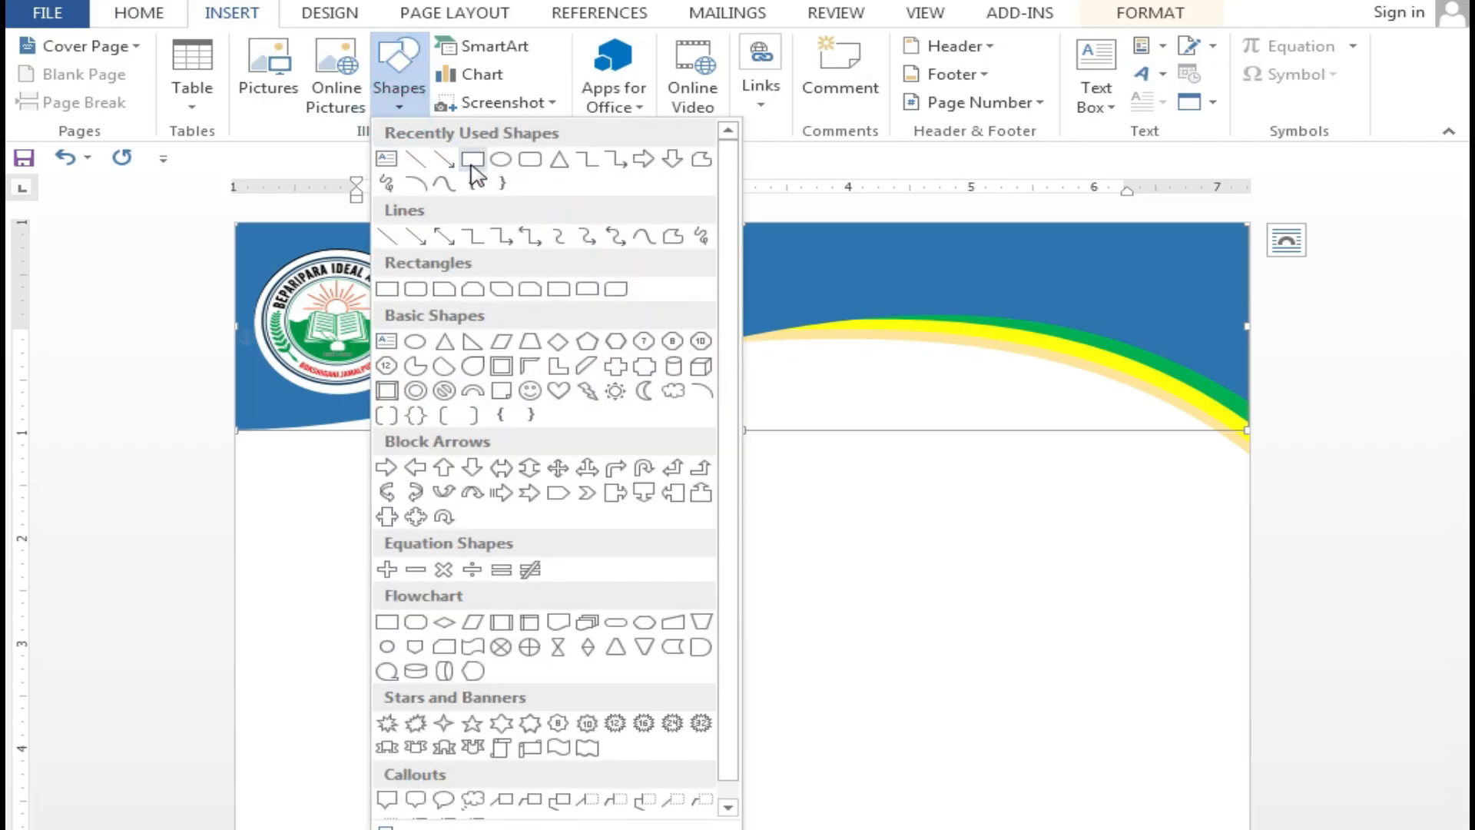
left_click(472, 166)
left_click_drag(428, 253, 1207, 346)
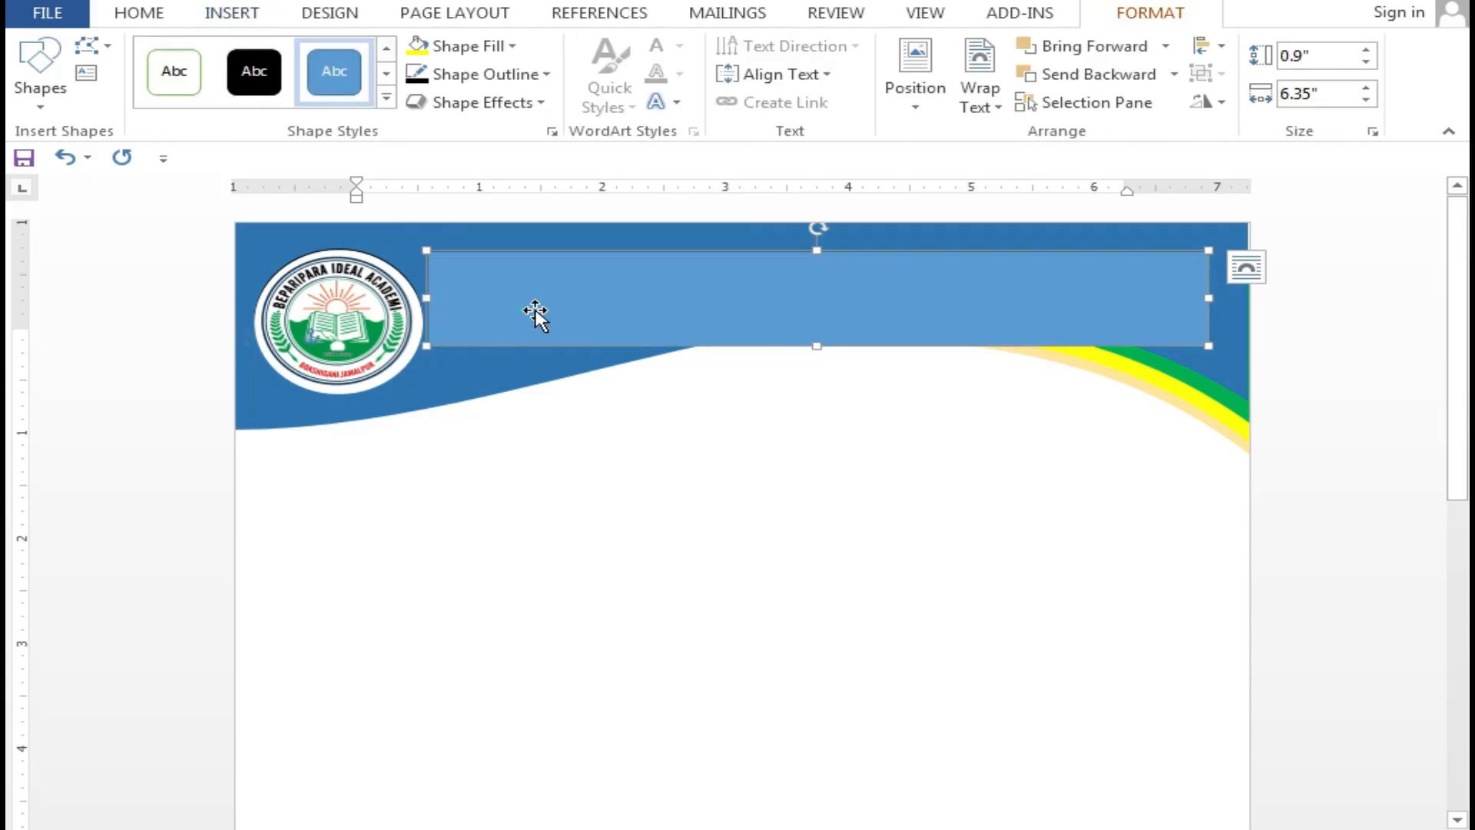
Type the letterhead title into the rectangle and format it 36 pt bold
type("SA")
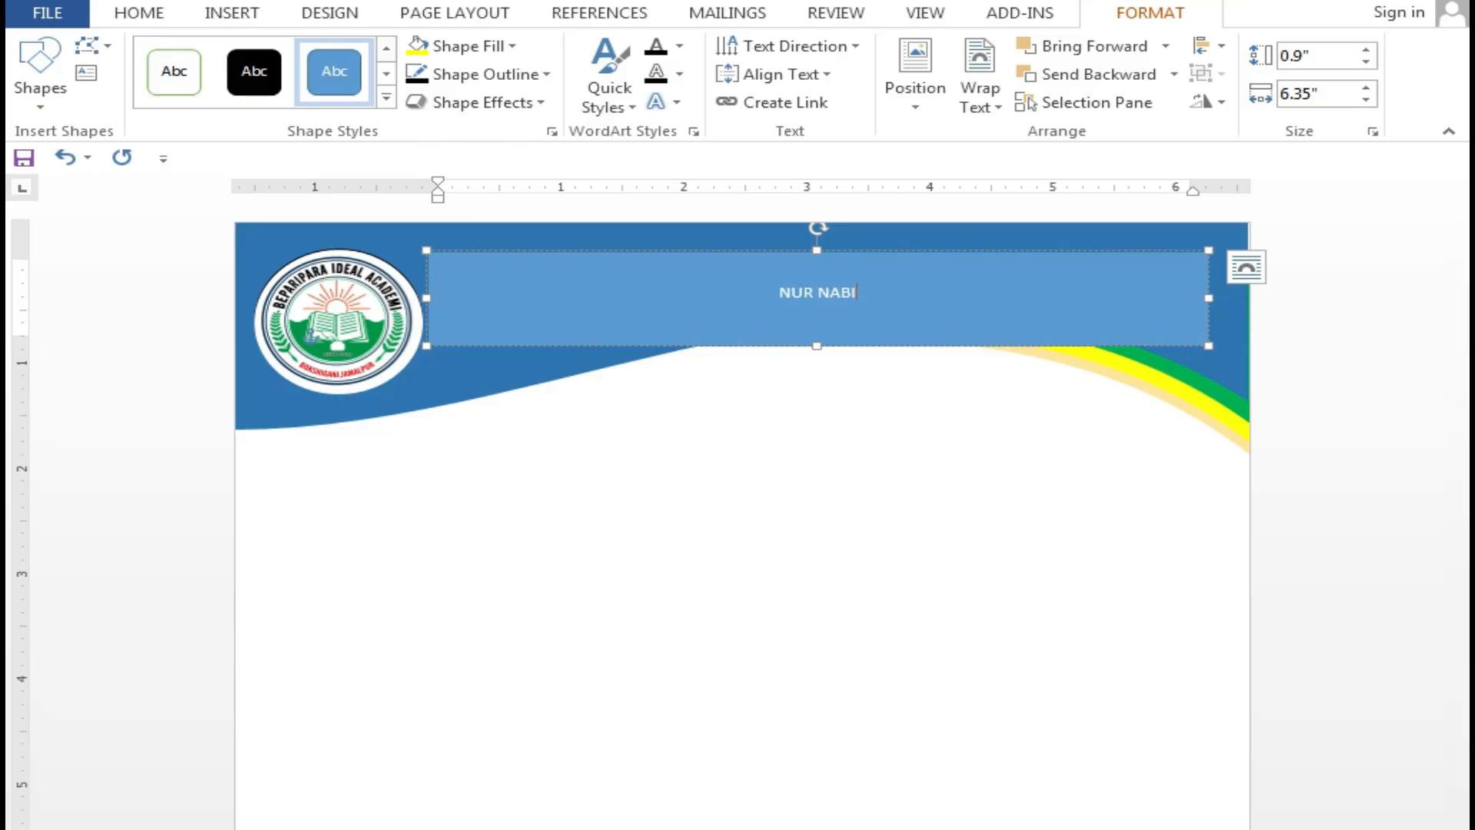
type("H BANGLA")
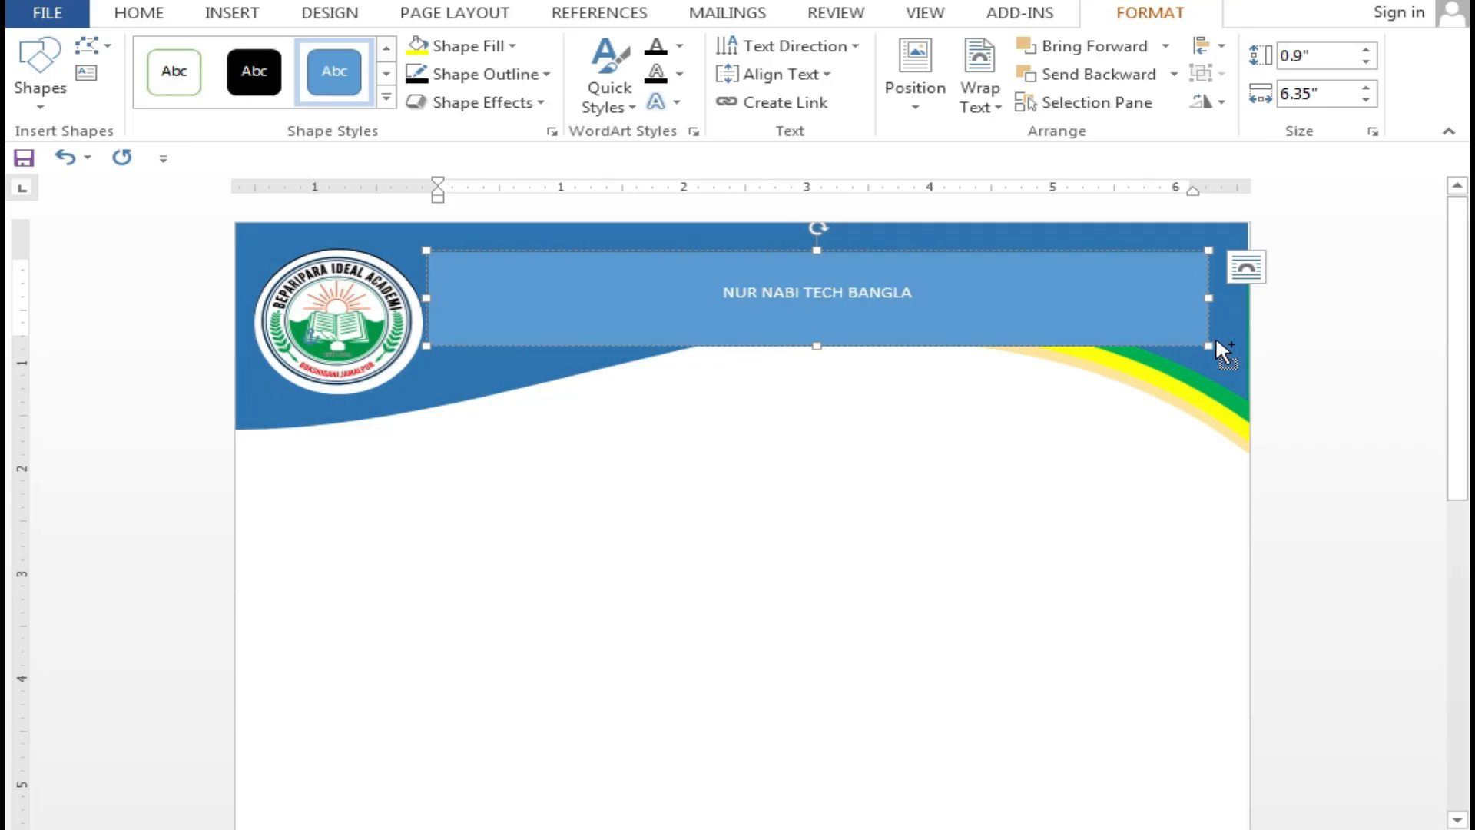
key("ctrl+a")
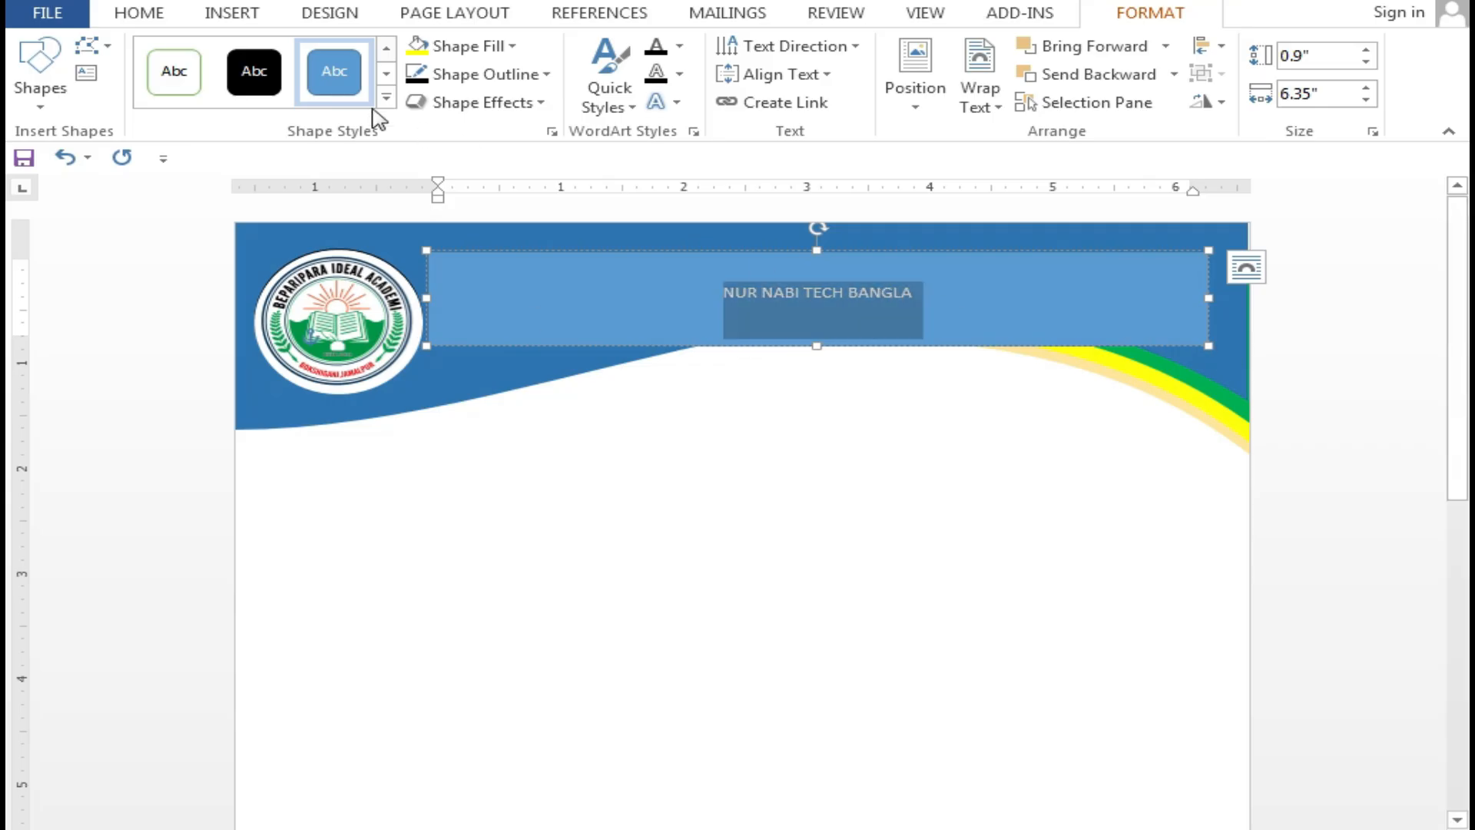
left_click(137, 13)
left_click(302, 56)
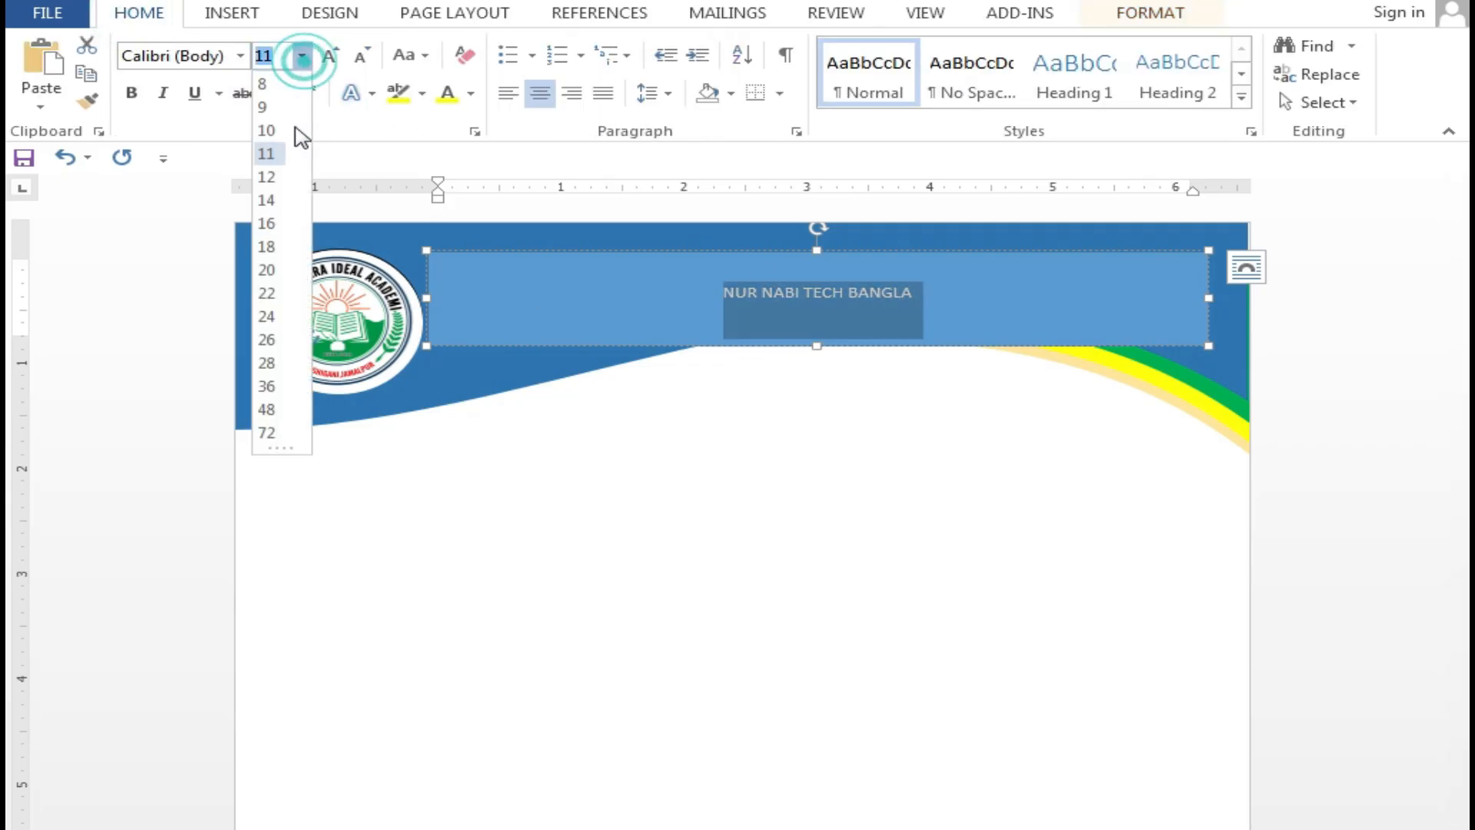
left_click(269, 387)
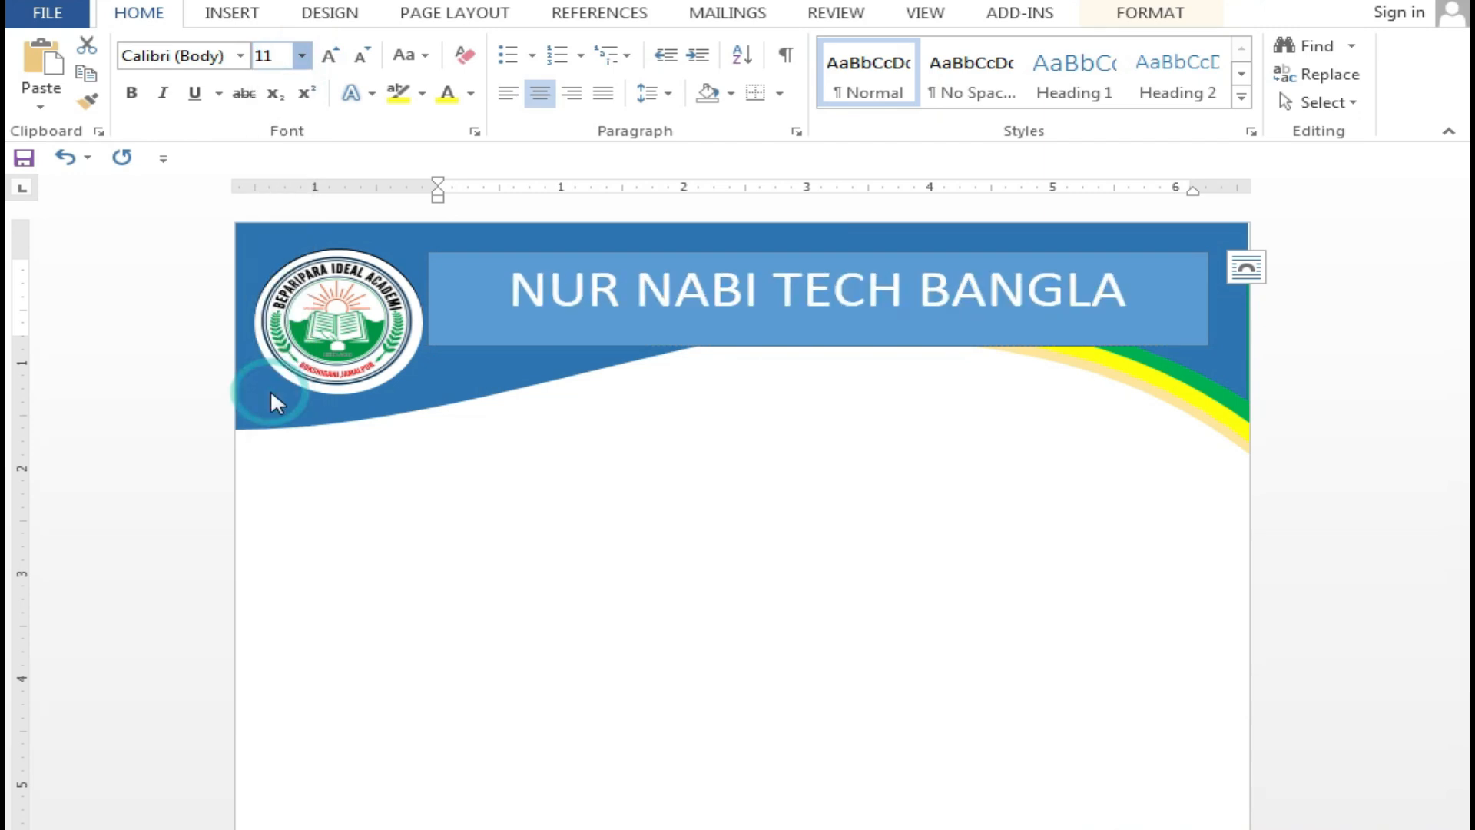
left_click(132, 93)
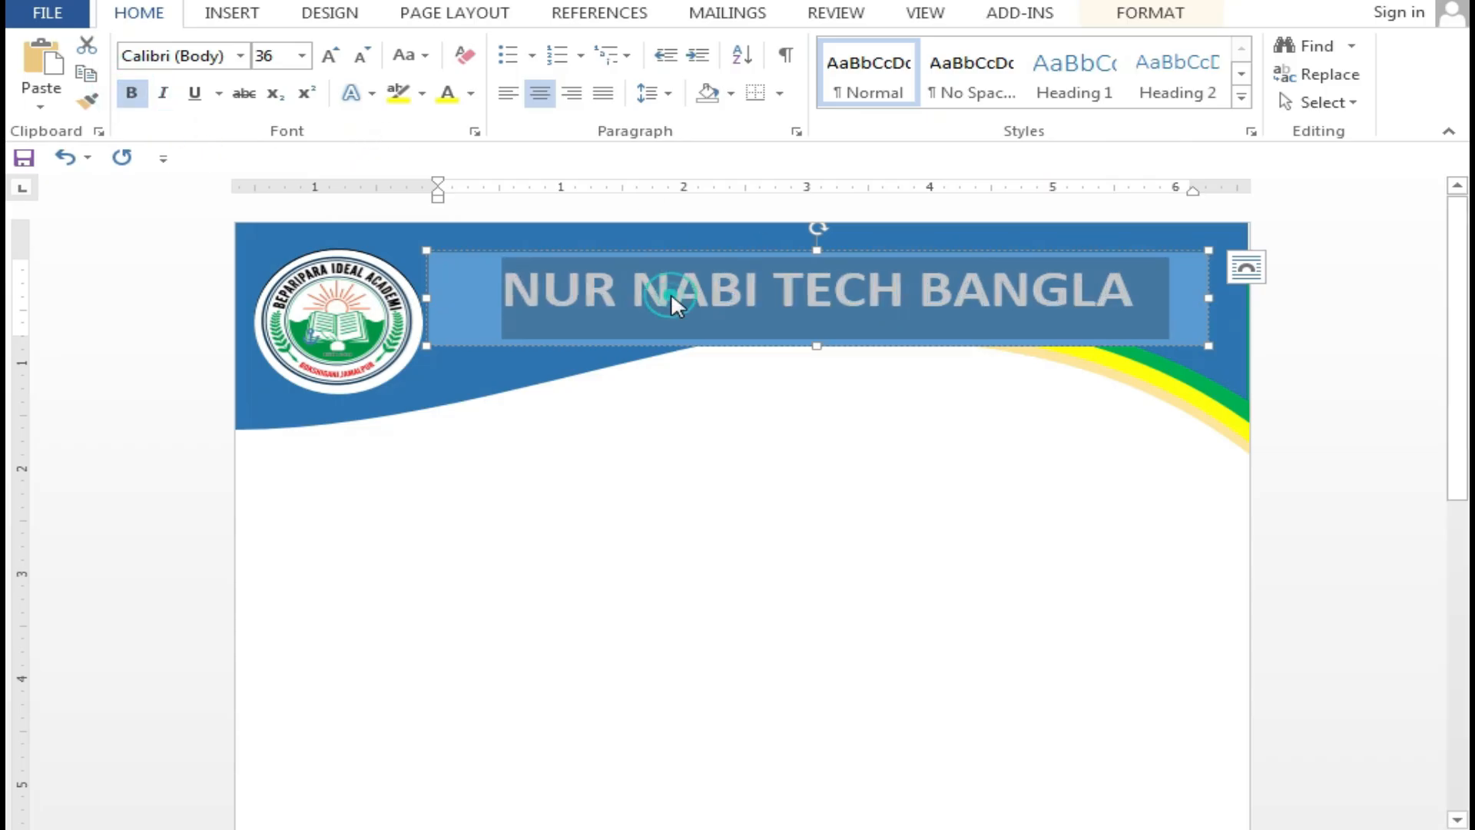
Select the title box as a shape to change its fill colour
left_click(629, 292)
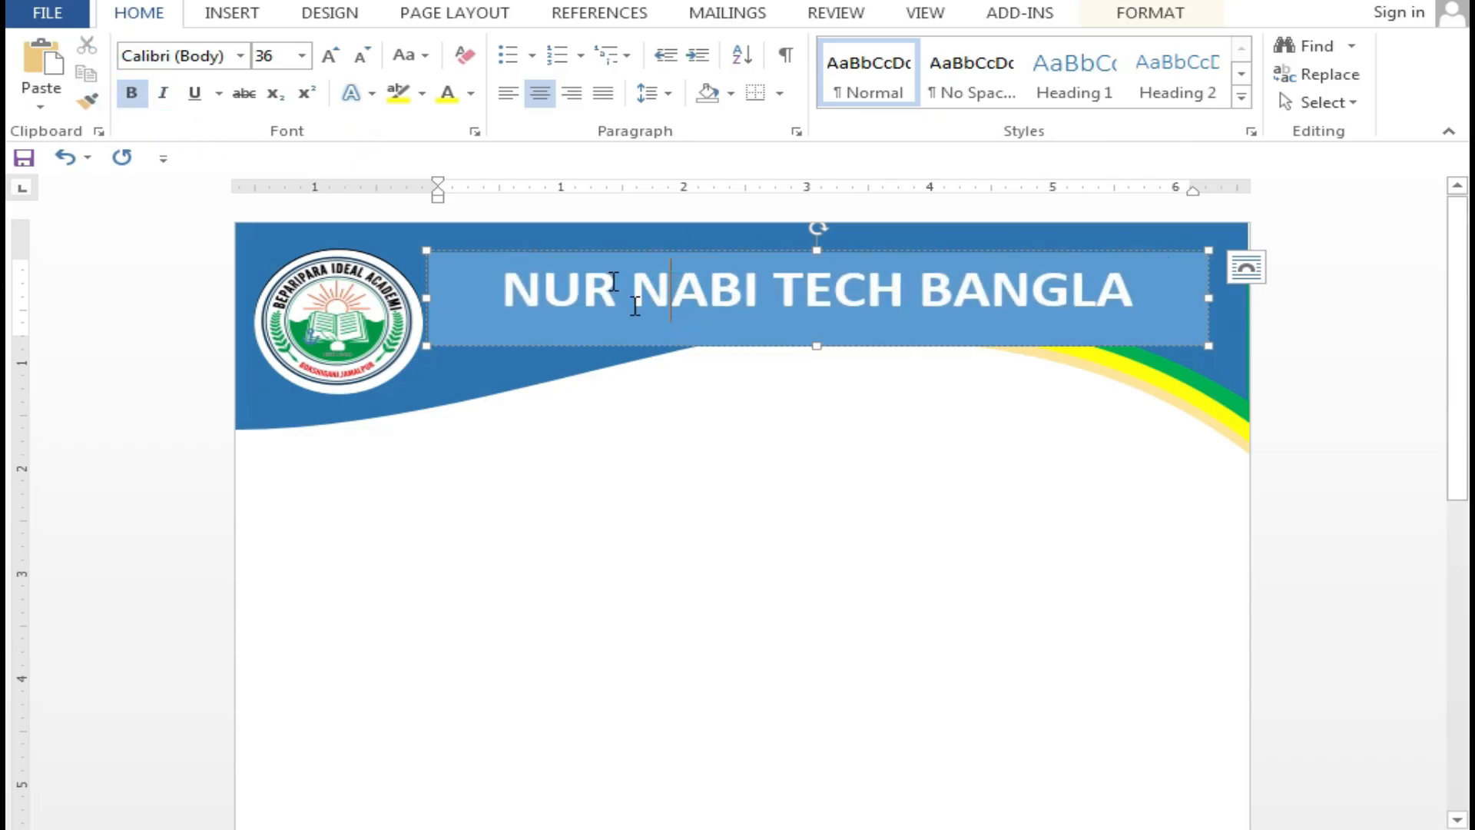
left_click(663, 247)
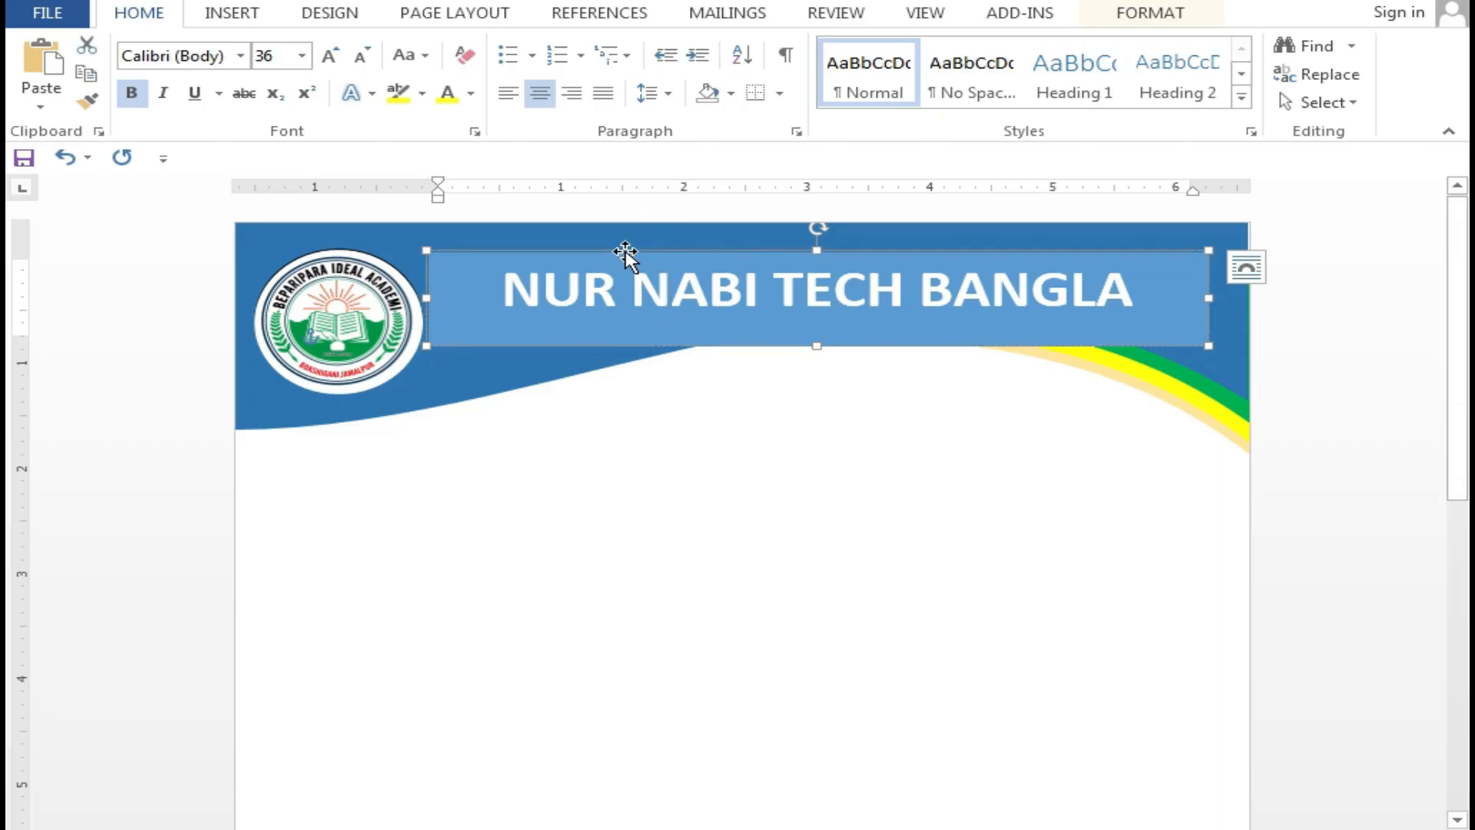
double_click(448, 342)
left_click(515, 47)
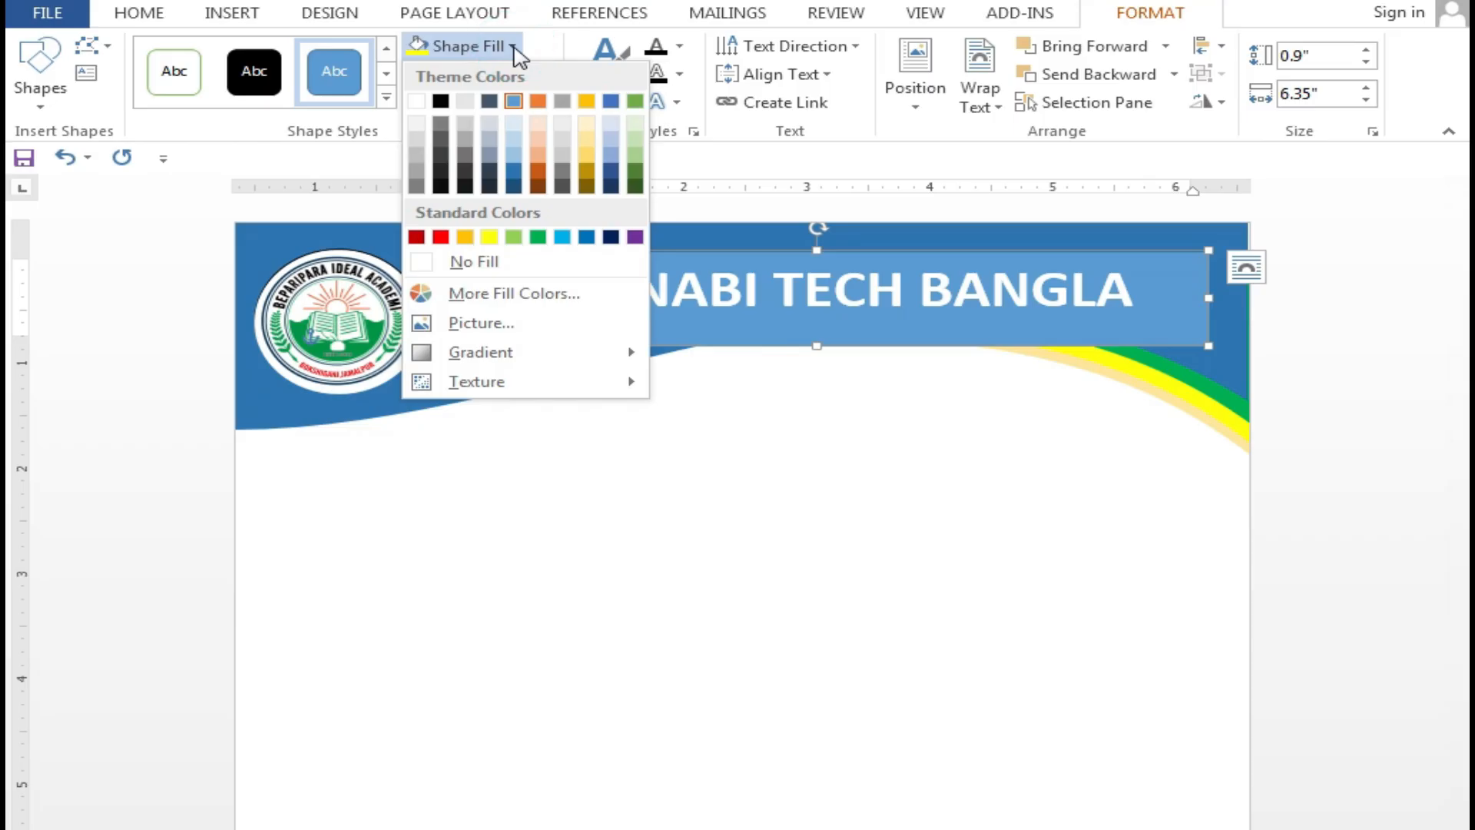
Remove the title box's outline and make its fill transparent
left_click(515, 46)
left_click(546, 75)
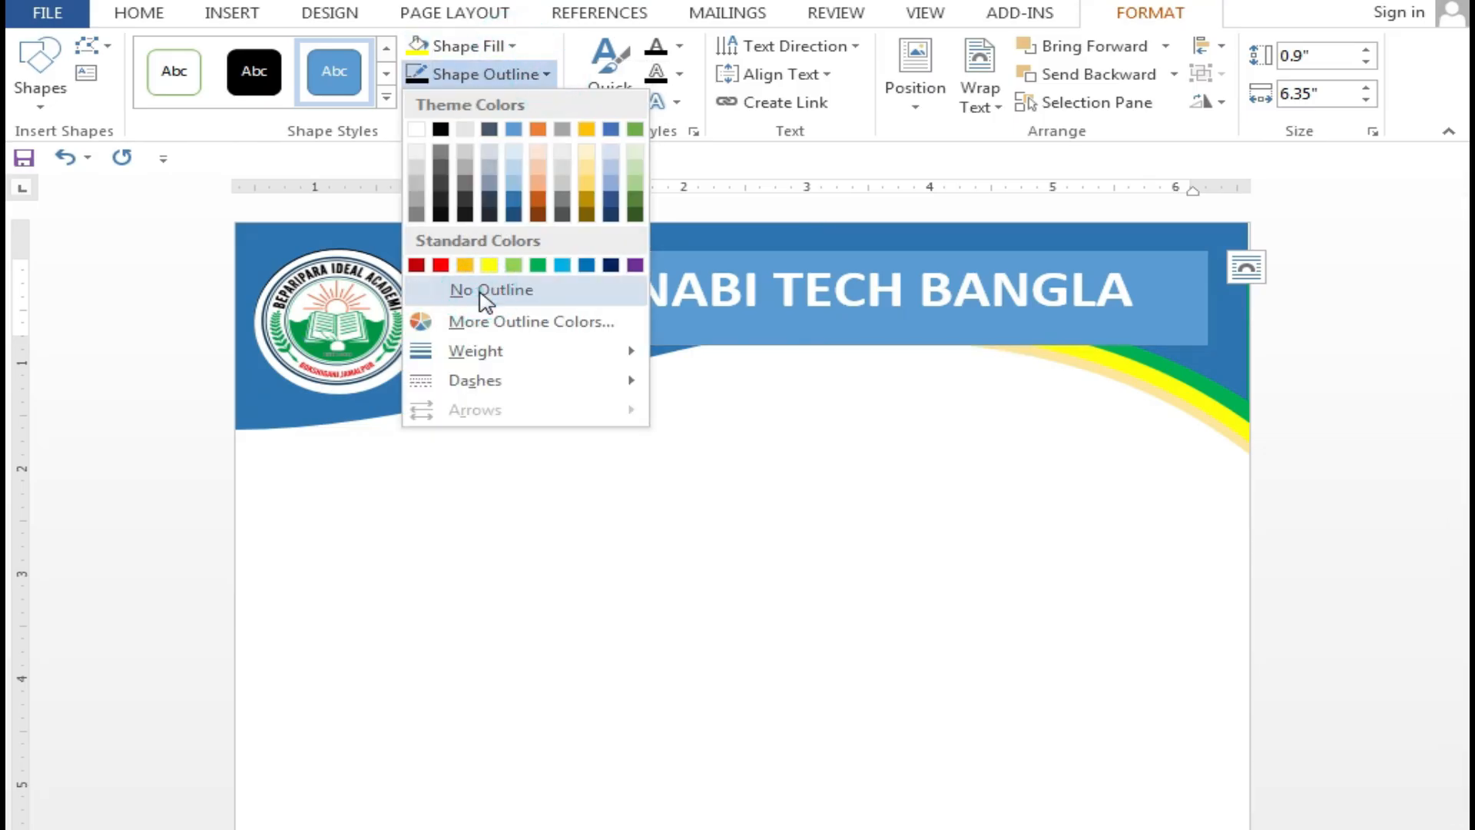
left_click(477, 292)
left_click(528, 298)
left_click(491, 46)
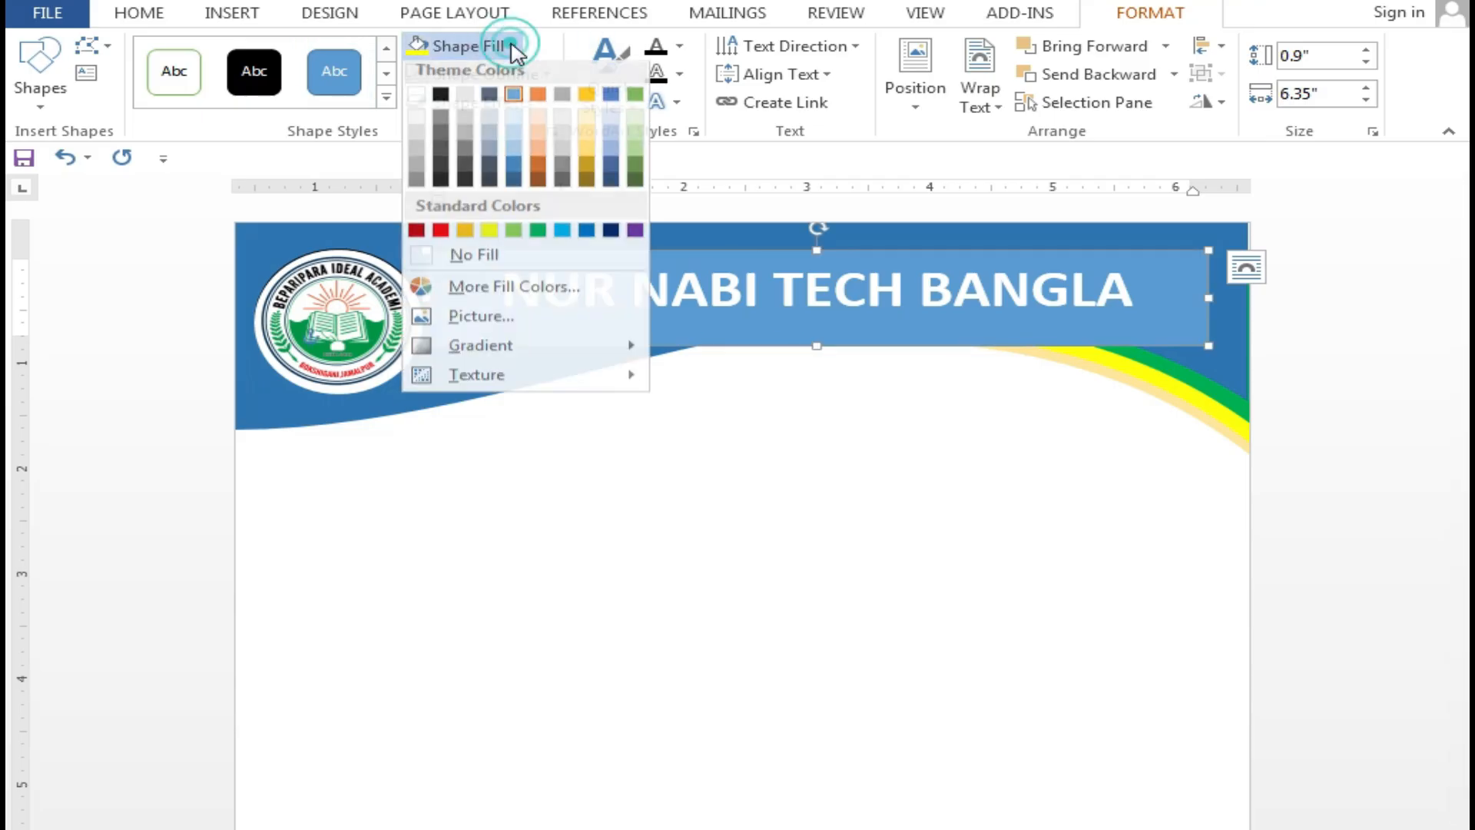
left_click(475, 262)
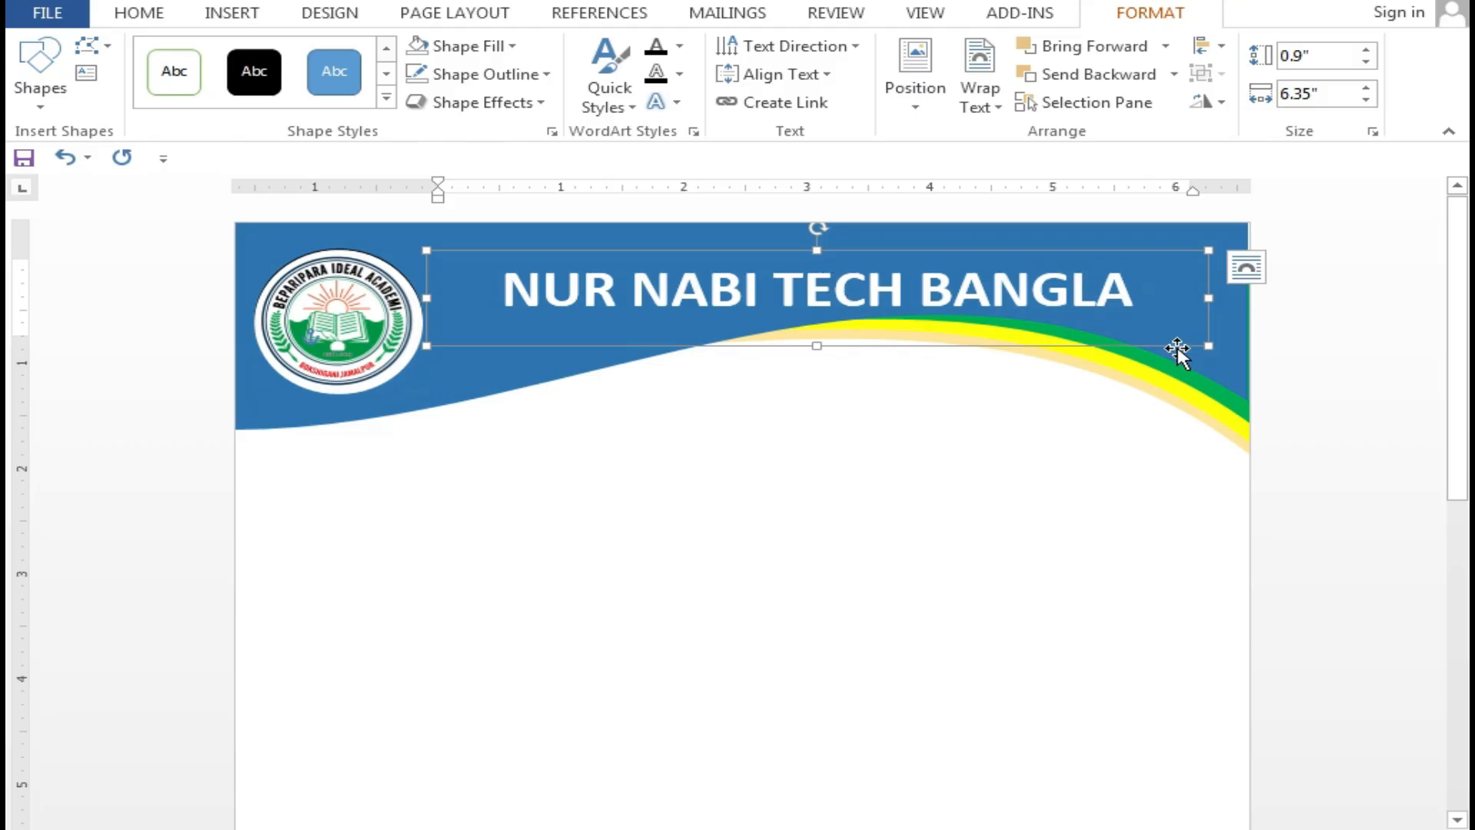
Move the title box onto the blue wave, narrow it to 5.42", and centre it beside the logo
left_click_drag(1187, 350, 1115, 334)
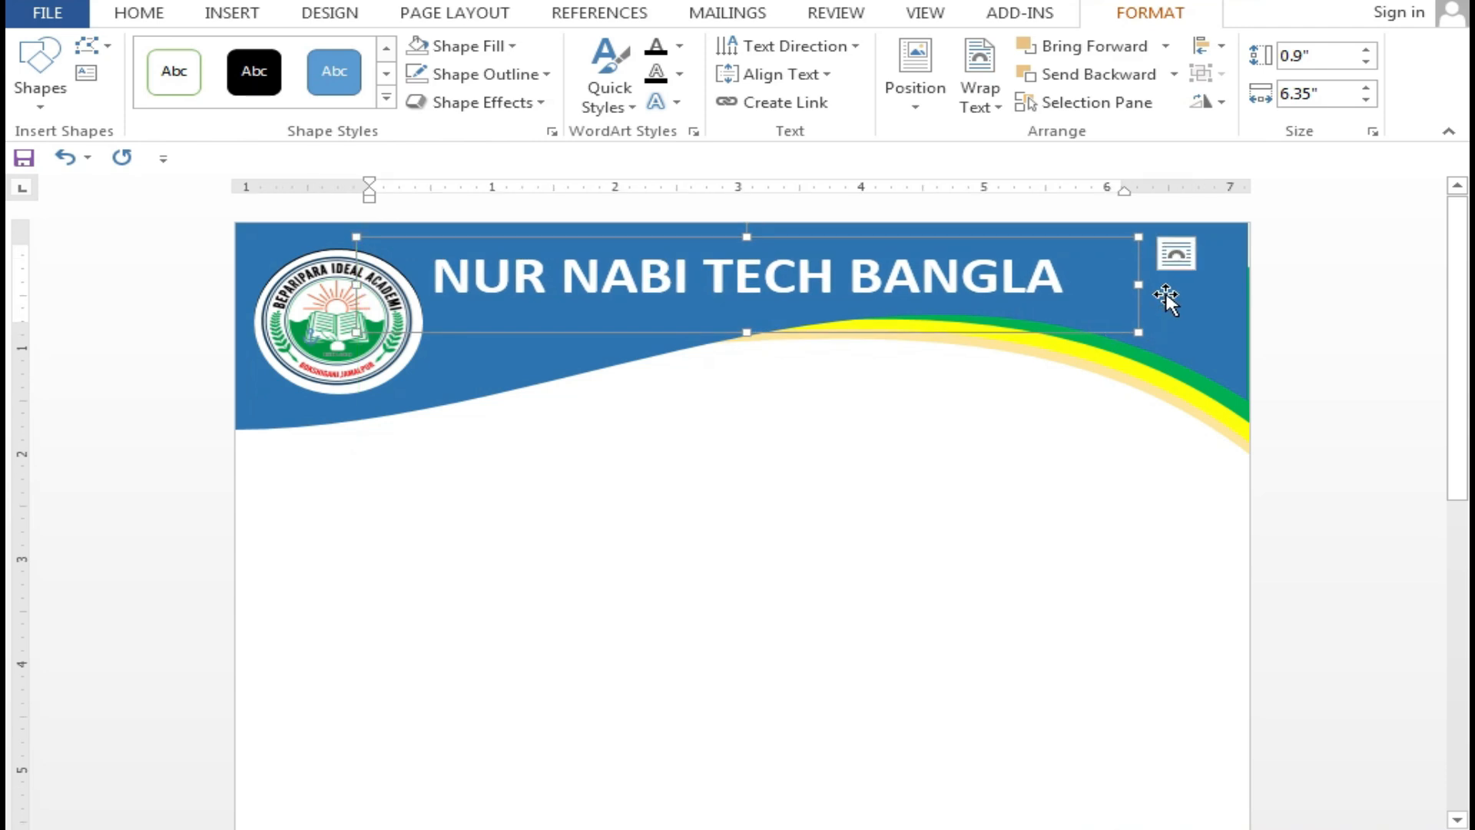
left_click_drag(1139, 284, 1024, 282)
mouse_move(849, 232)
left_mouse_down()
mouse_move(894, 233)
mouse_move(835, 232)
left_mouse_up()
left_click(799, 265)
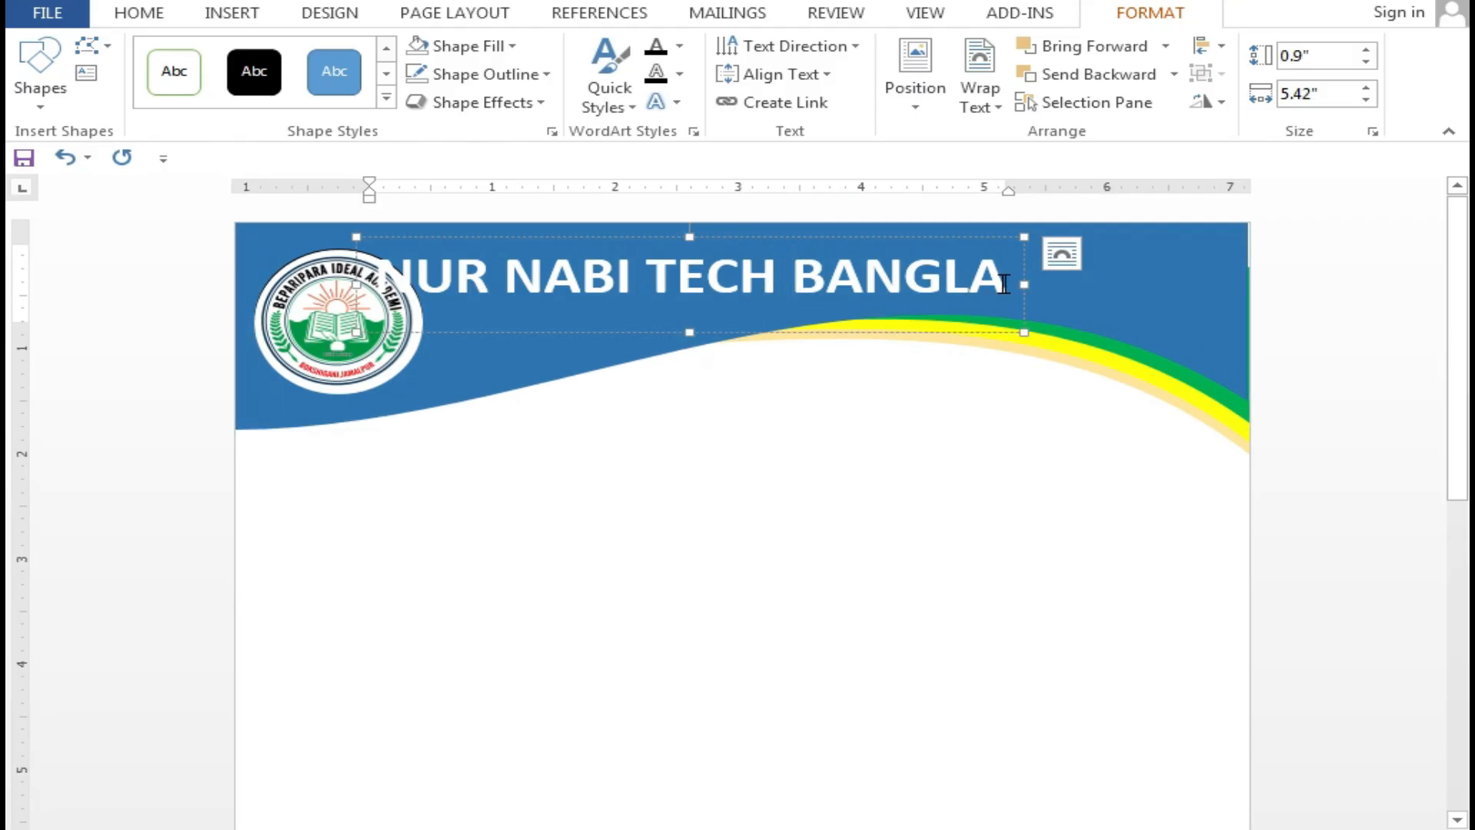
left_click_drag(1030, 330, 1087, 333)
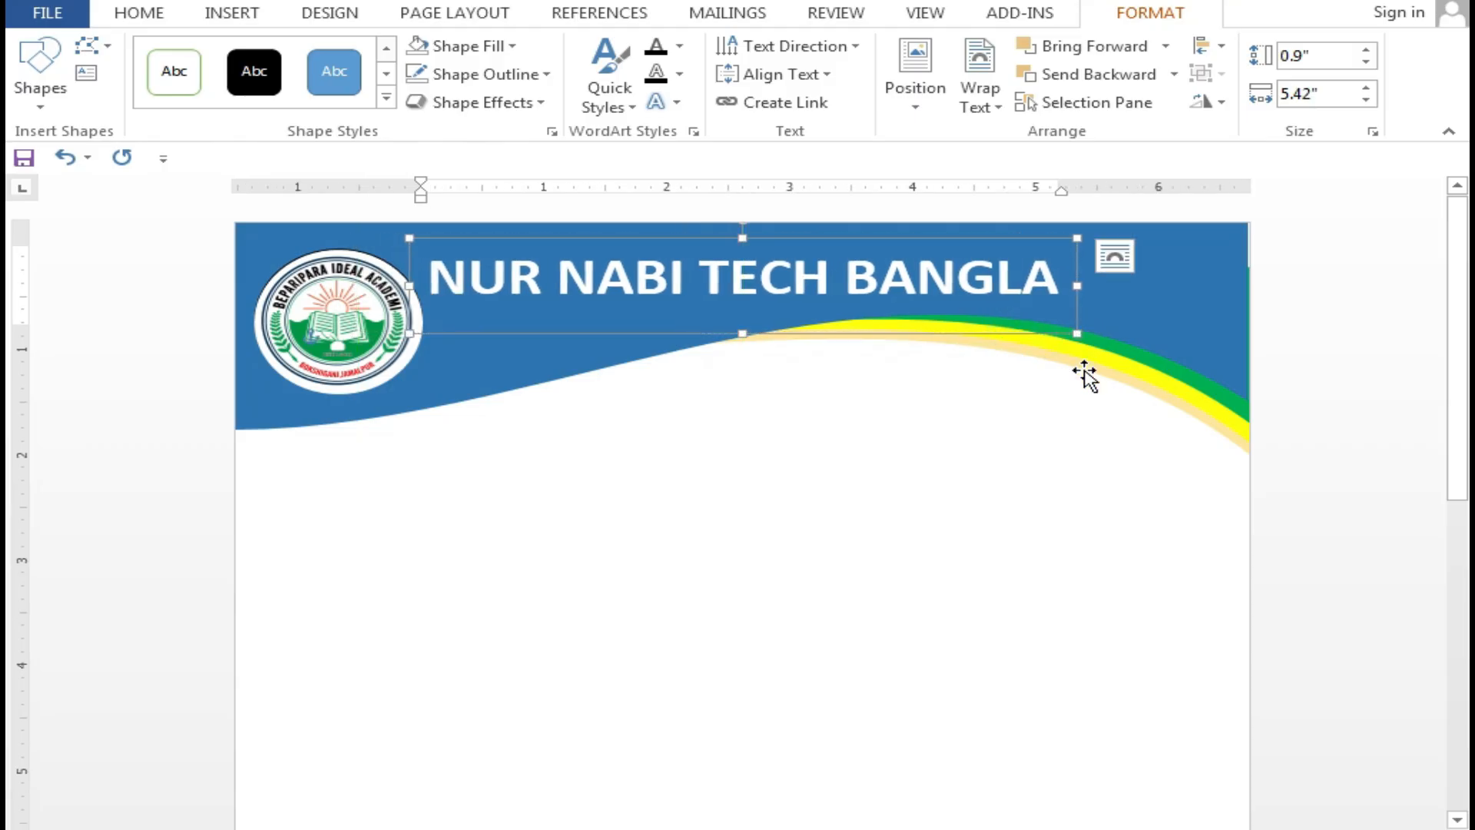
left_click(1175, 307)
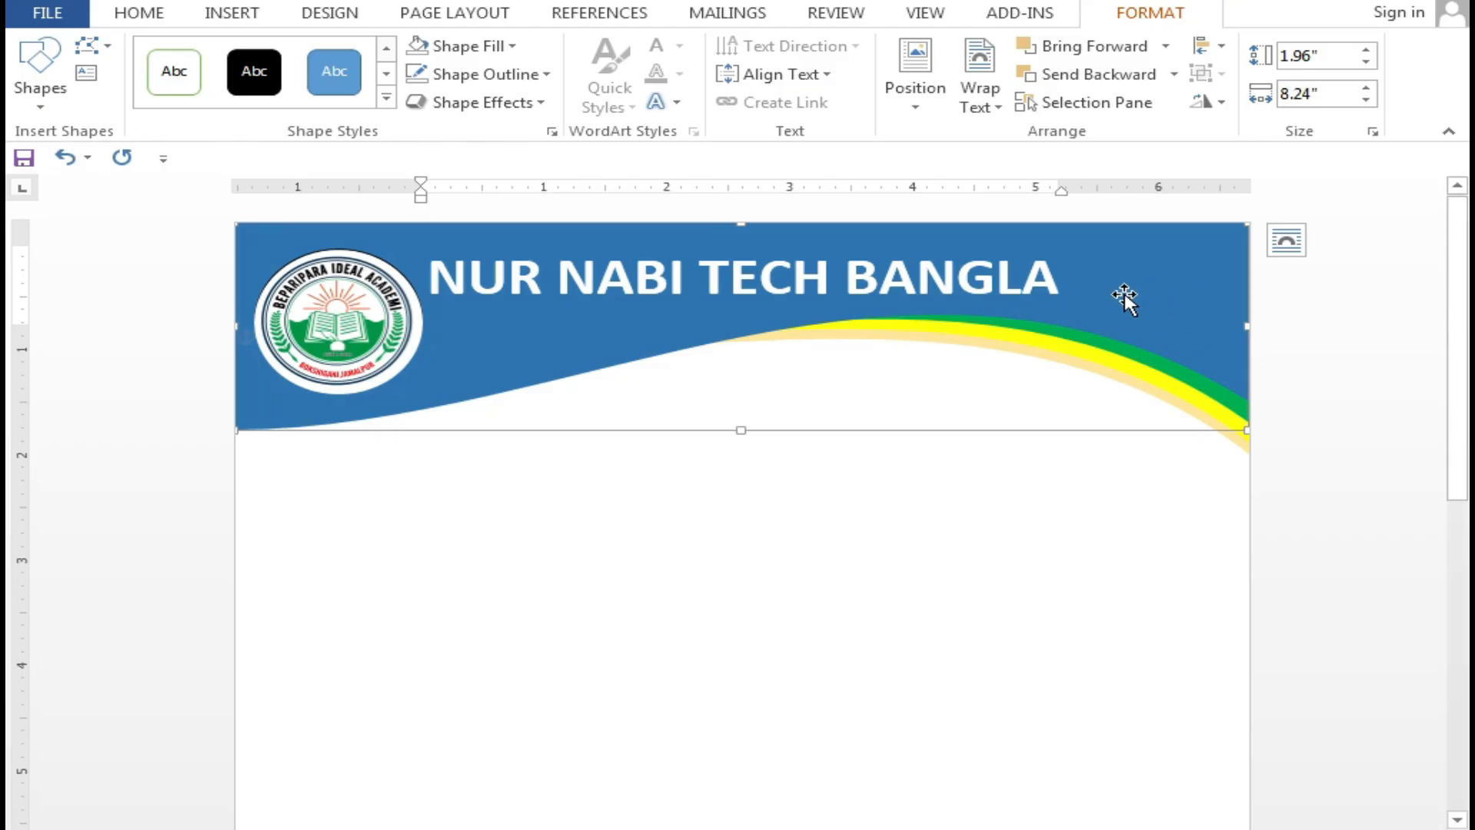
Draw a small rectangle at the top-right of the blue header
left_click(228, 14)
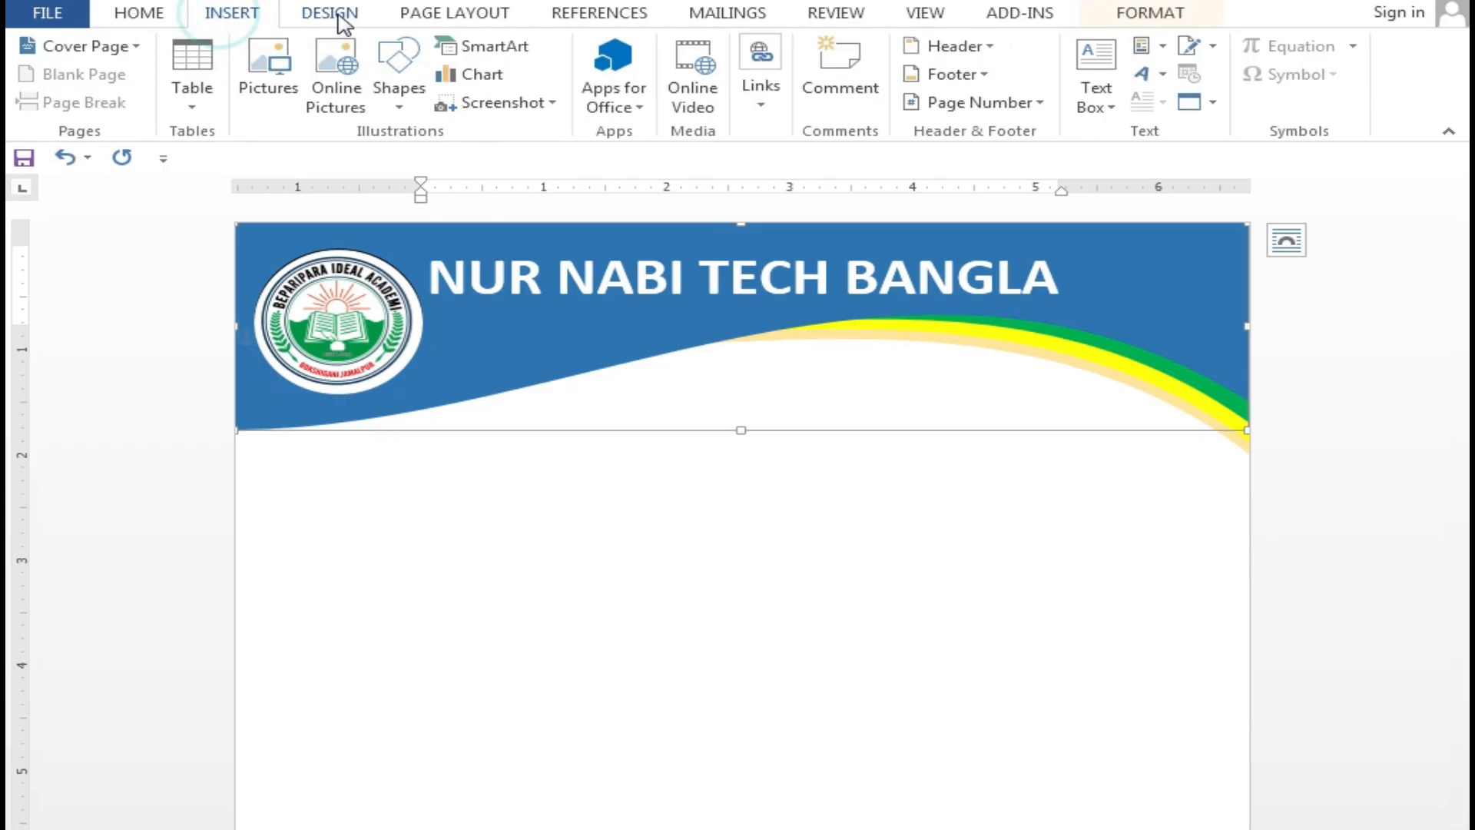
left_click(396, 92)
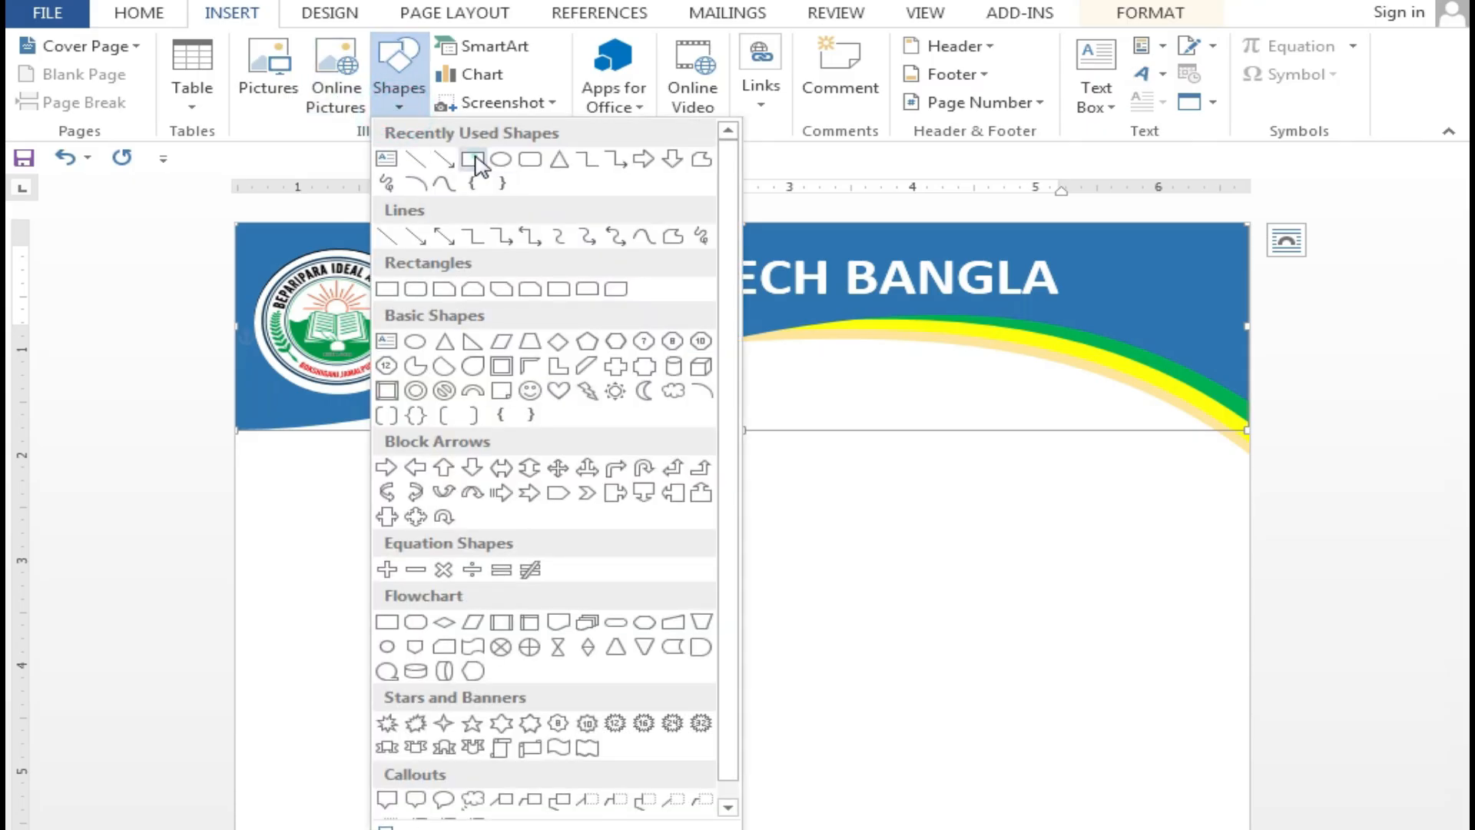
left_click(472, 159)
mouse_move(1095, 242)
left_mouse_down()
mouse_move(1142, 293)
mouse_move(1229, 322)
left_mouse_up()
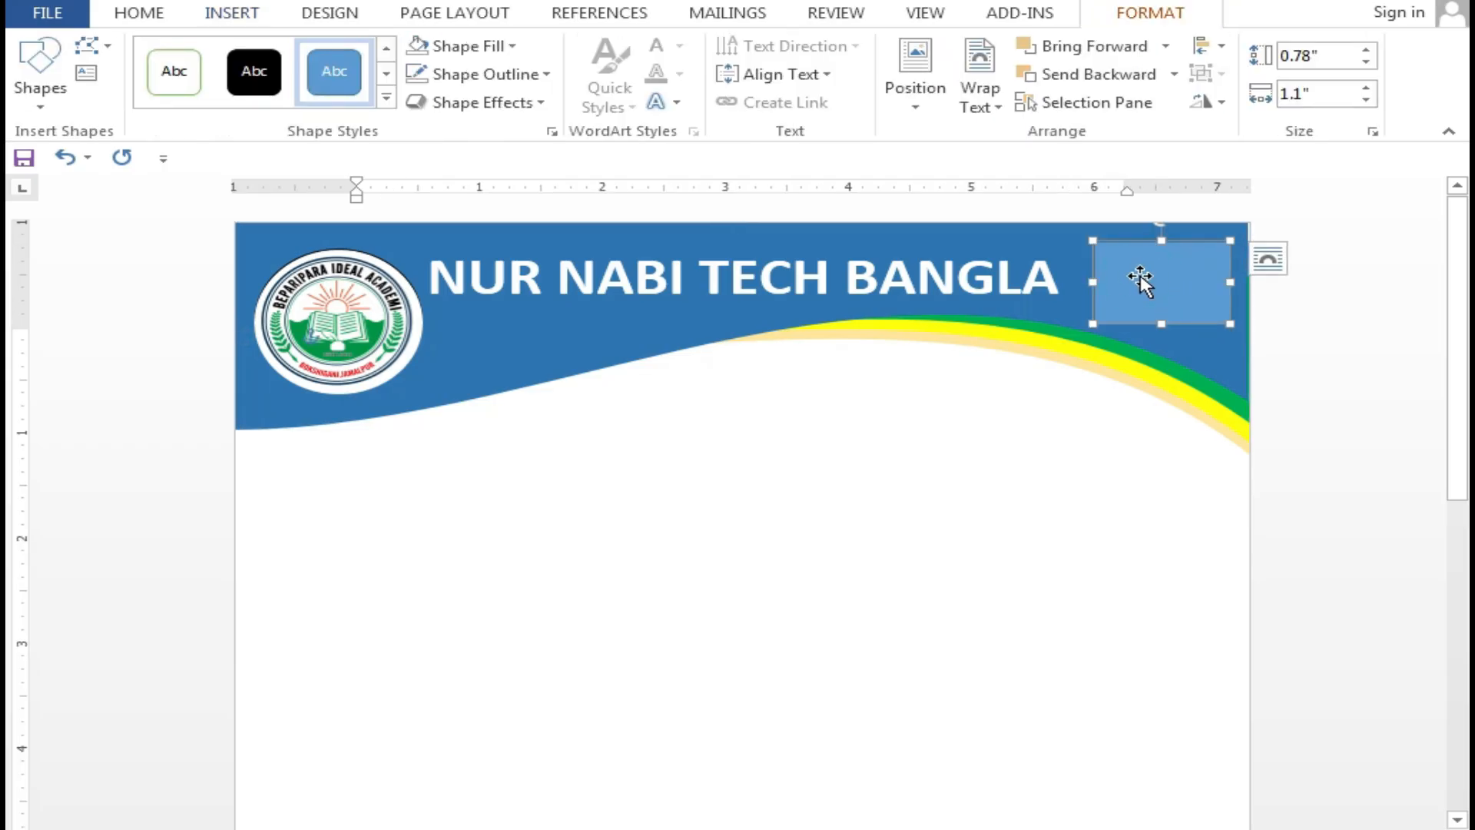
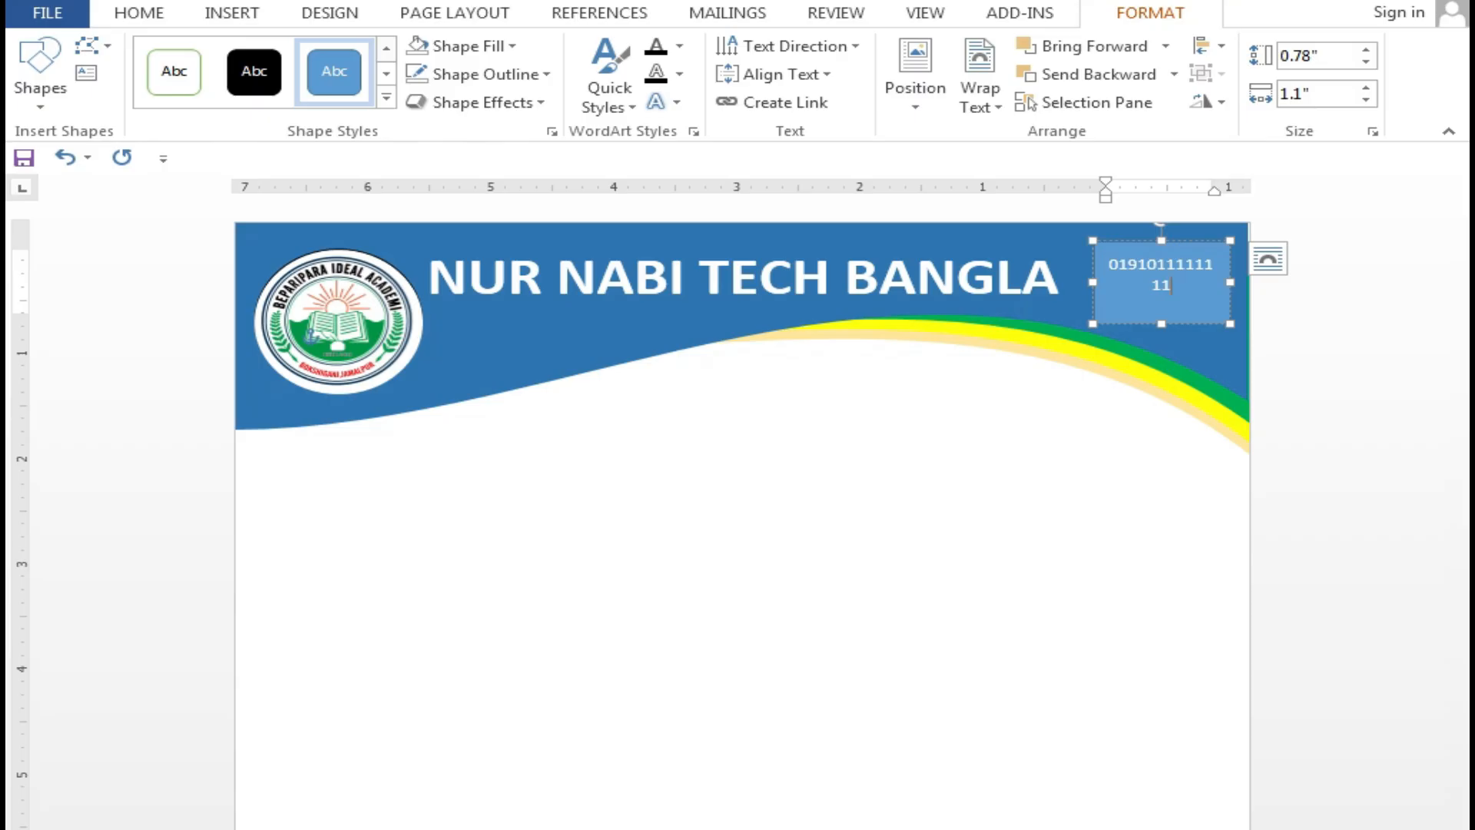
Enter the two contact phone numbers on separate lines, widening the box to fit
left_click_drag(1090, 281, 1055, 281)
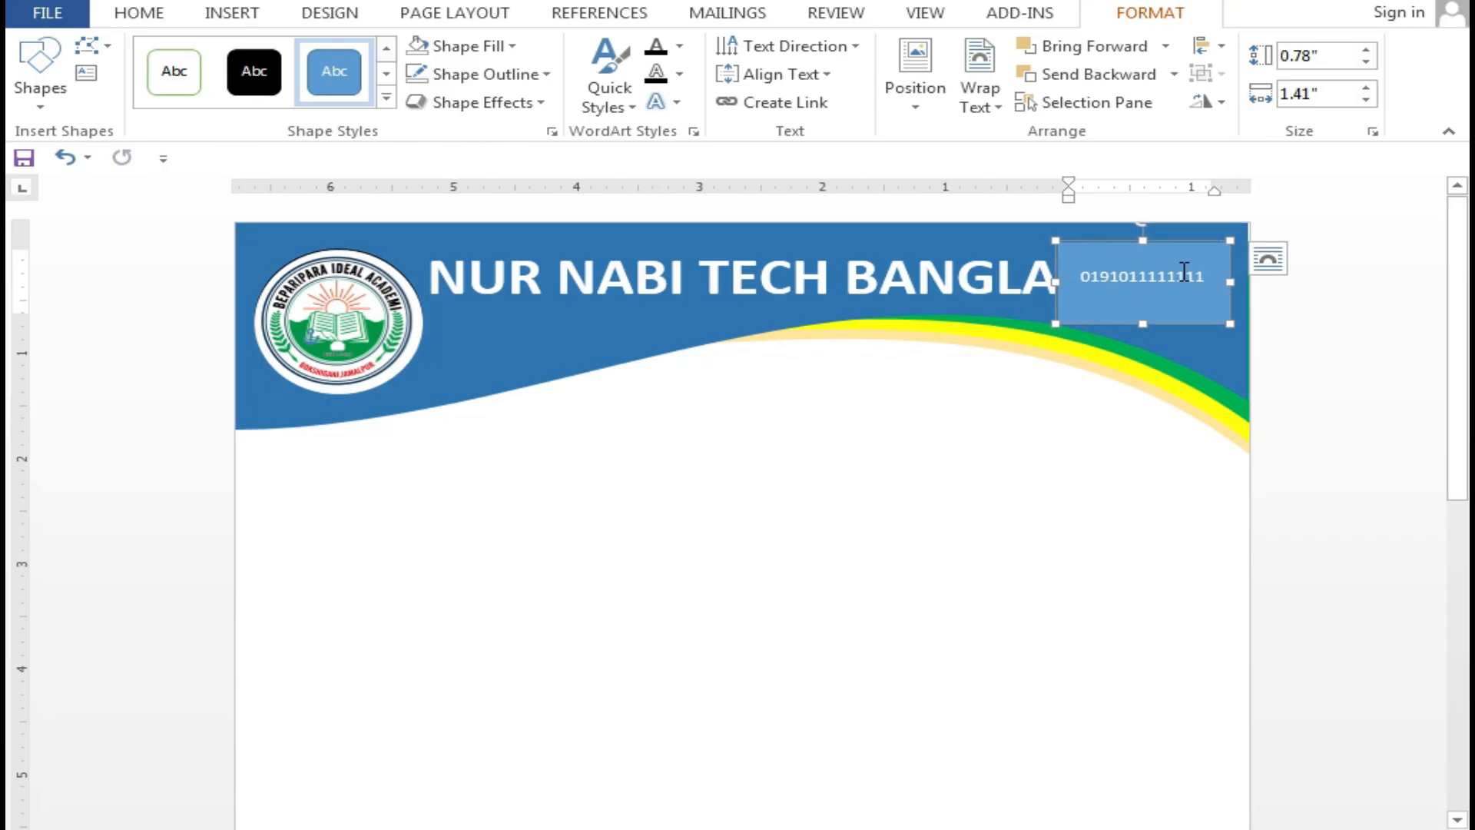
key("Return")
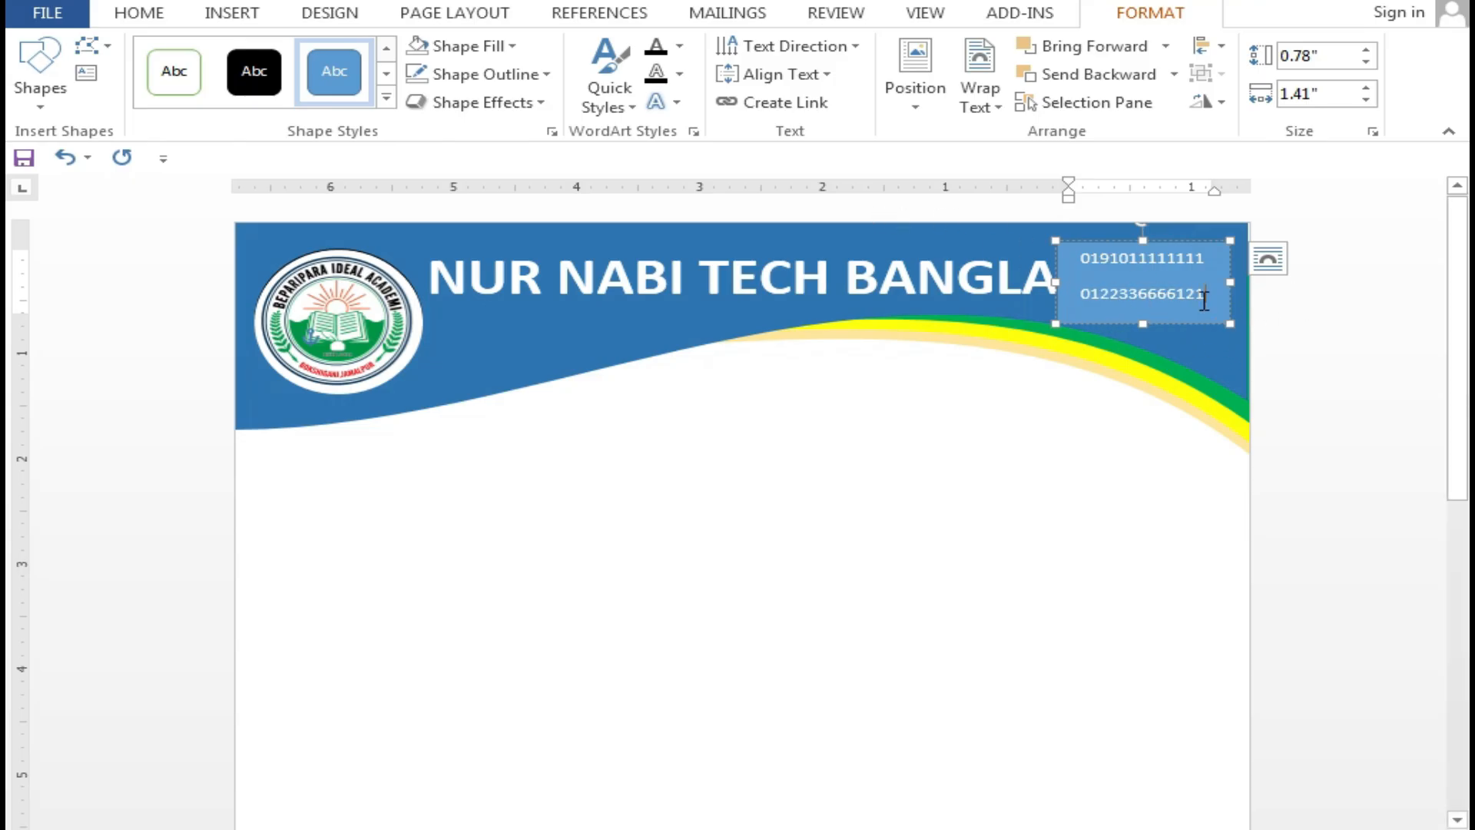
left_click_drag(1204, 300, 1075, 242)
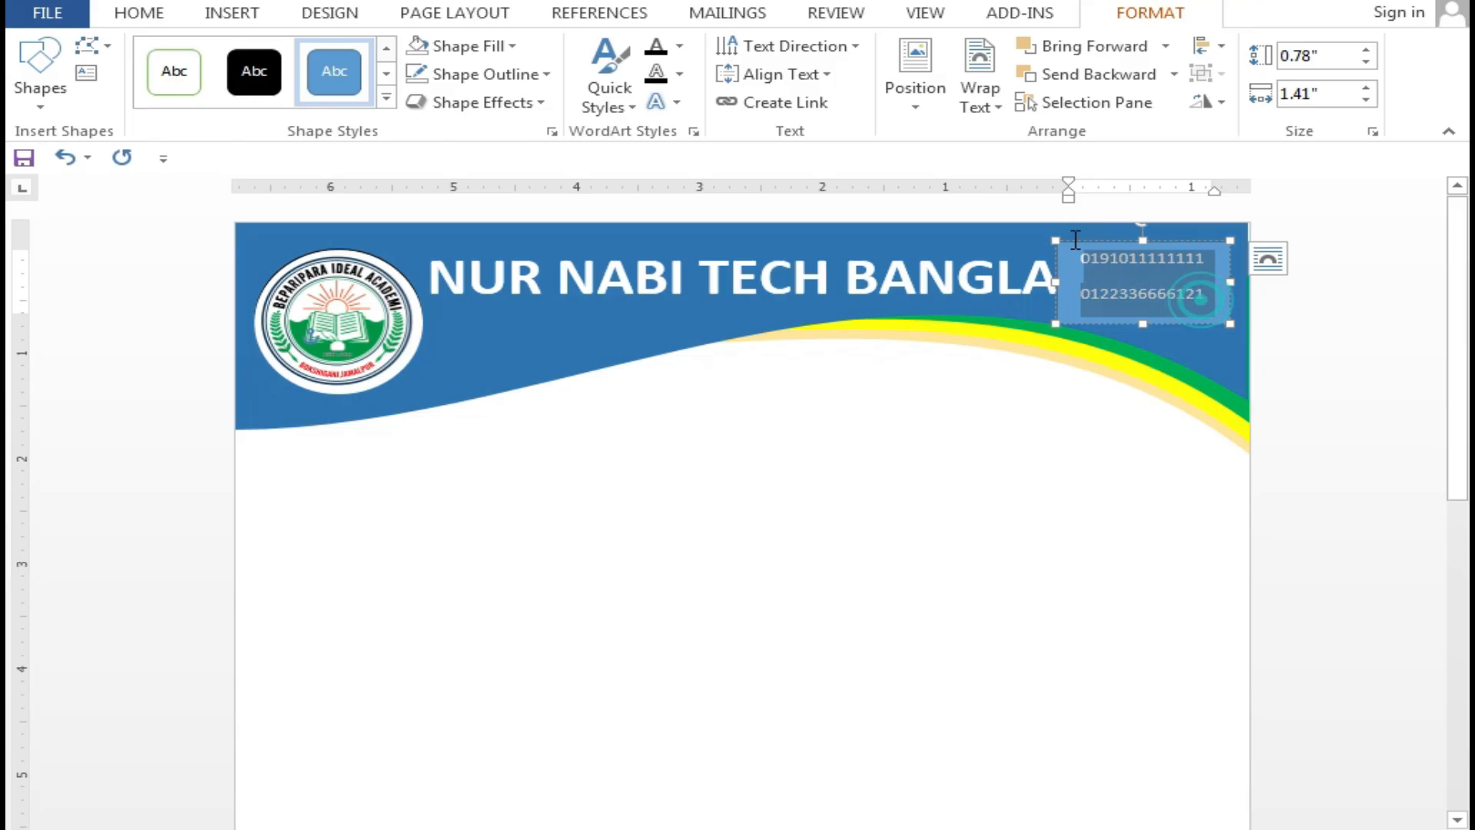
Remove the phone-number box's fill and outline
left_click(509, 46)
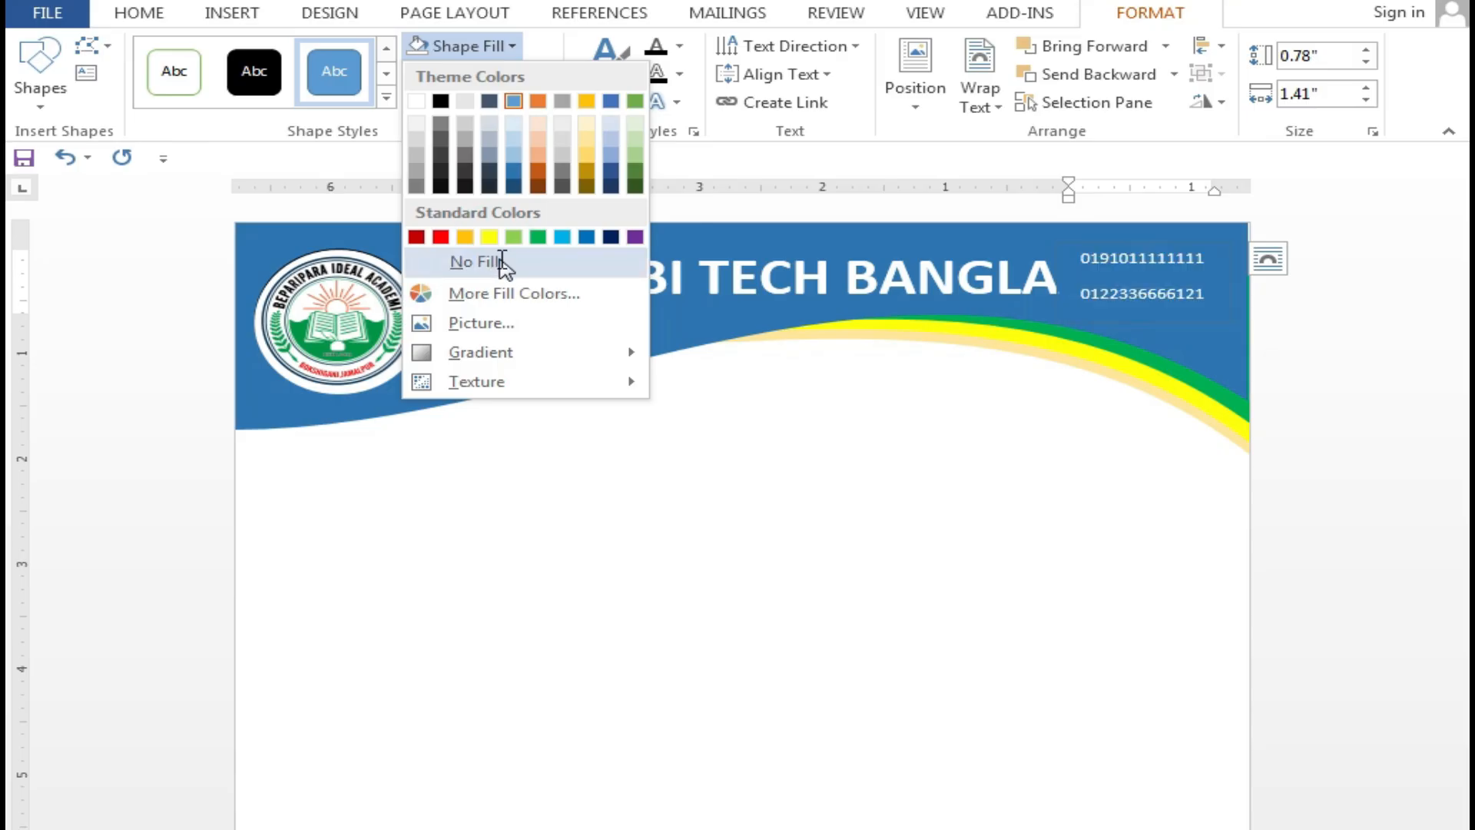
left_click(475, 263)
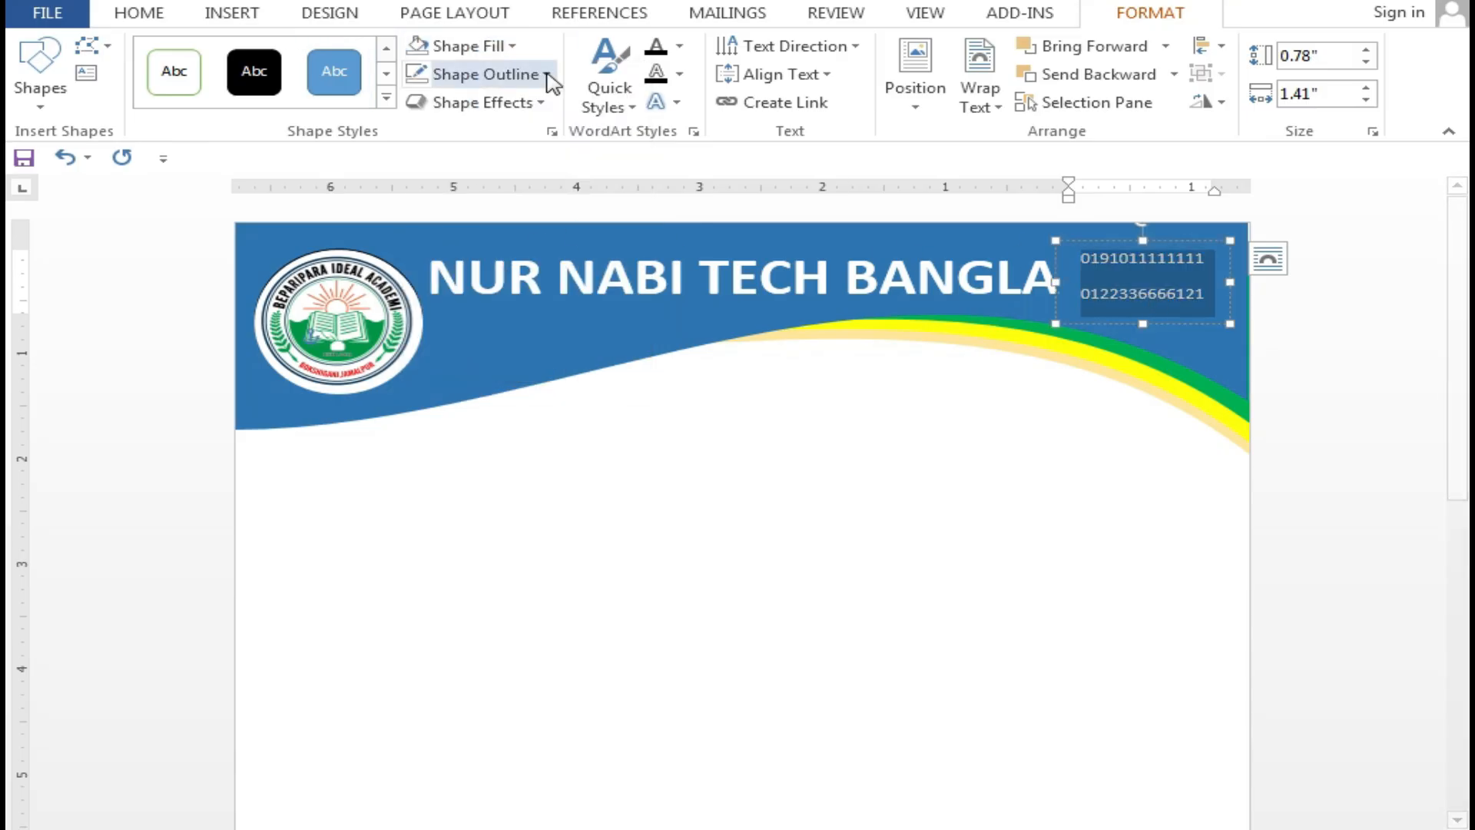
left_click(508, 46)
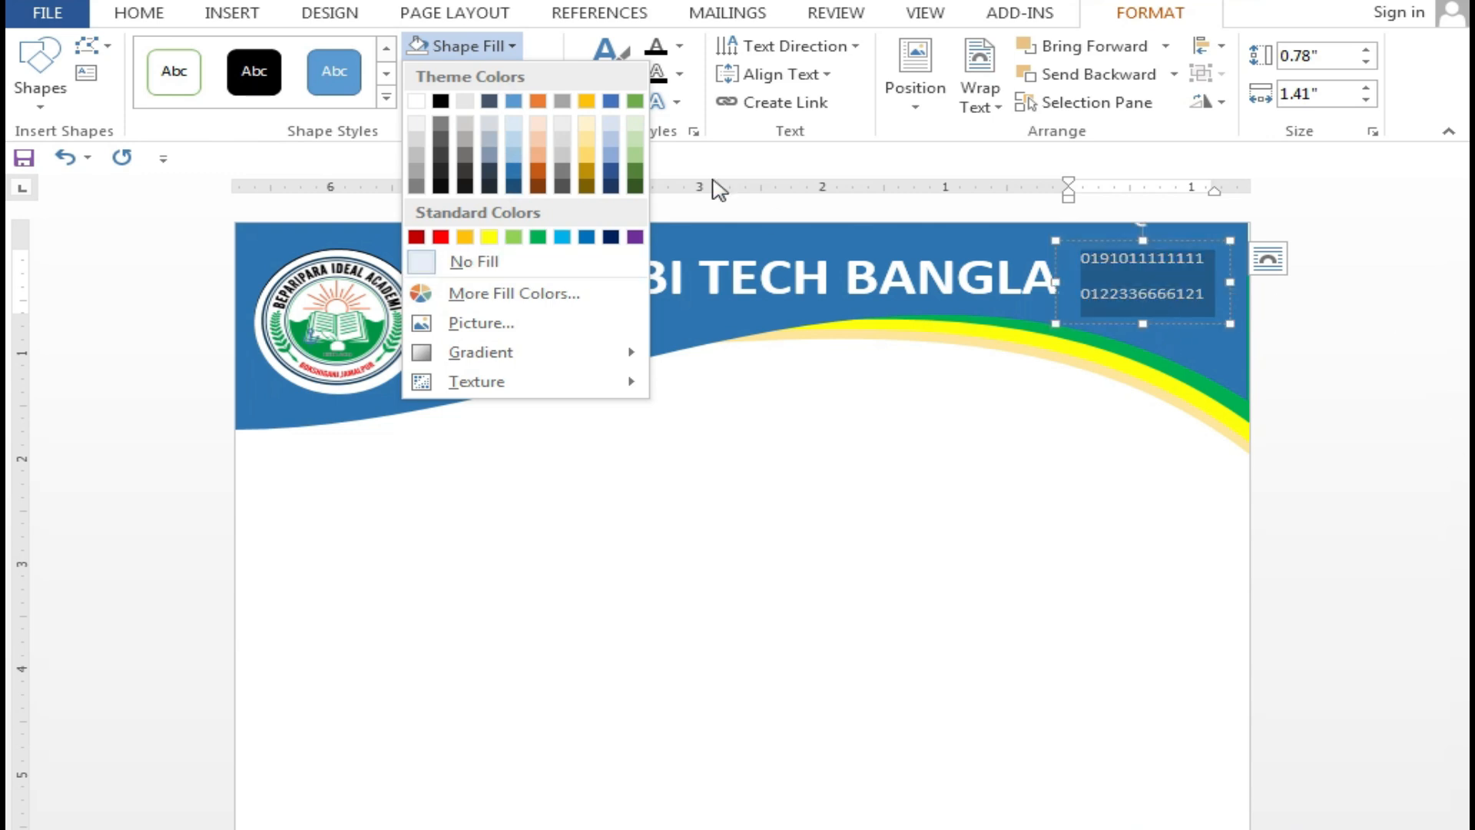
left_click(551, 52)
left_click(492, 74)
left_click(492, 290)
Make the phone numbers bold and yellow with no space after each line
key("ctrl+a")
left_click(140, 14)
left_click(131, 93)
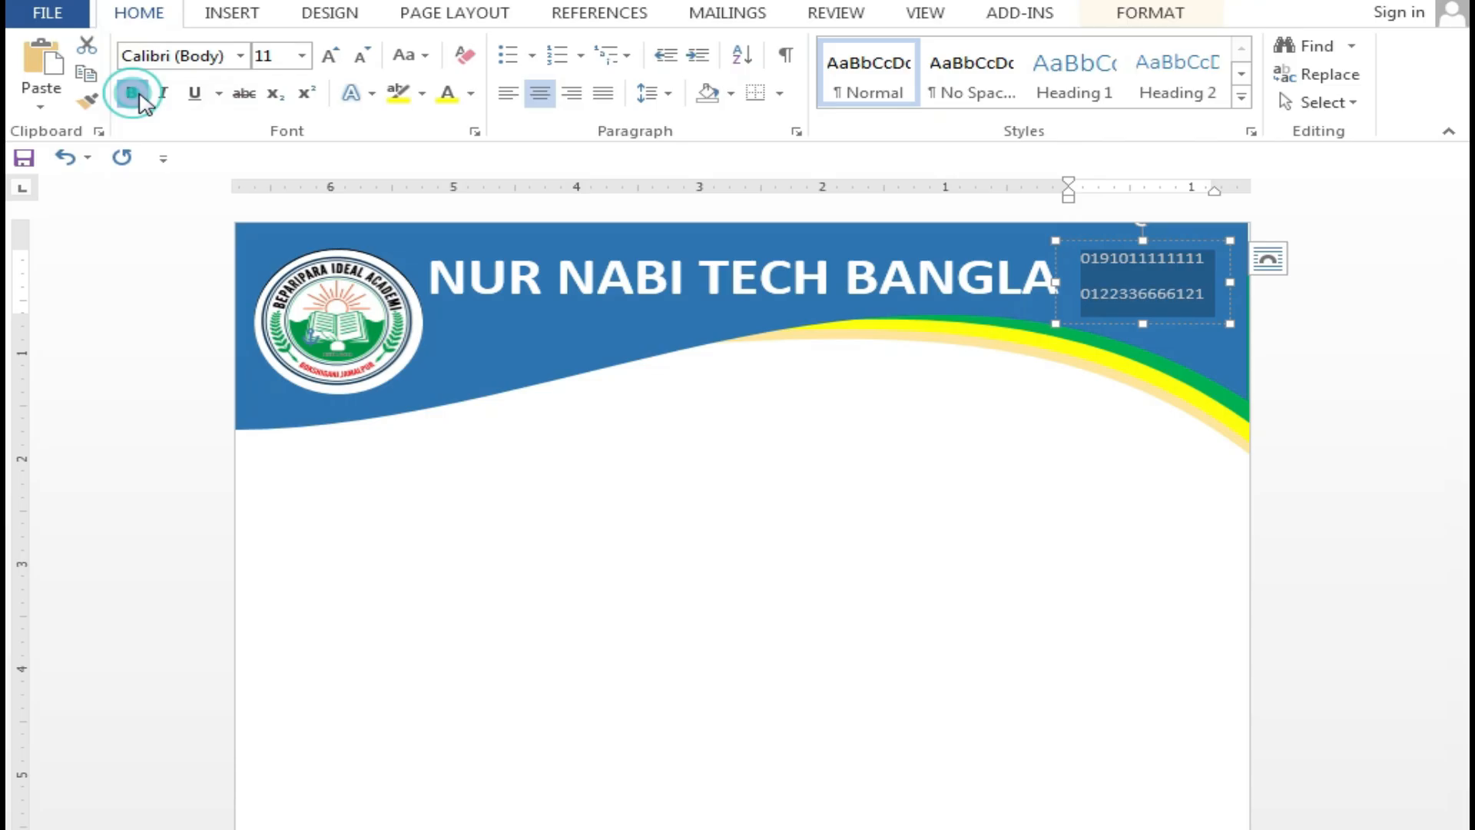
left_click(471, 93)
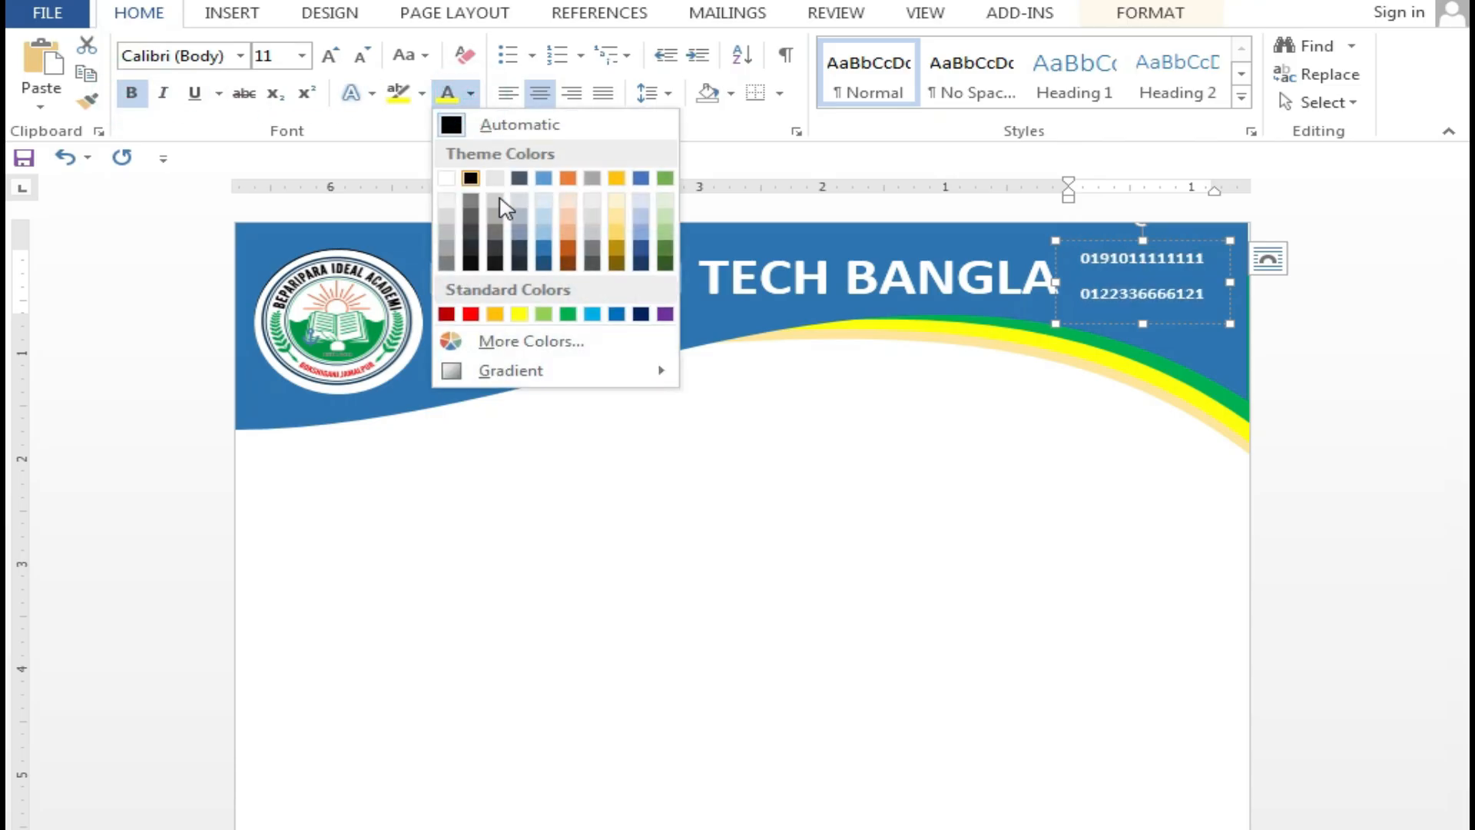
left_click(519, 313)
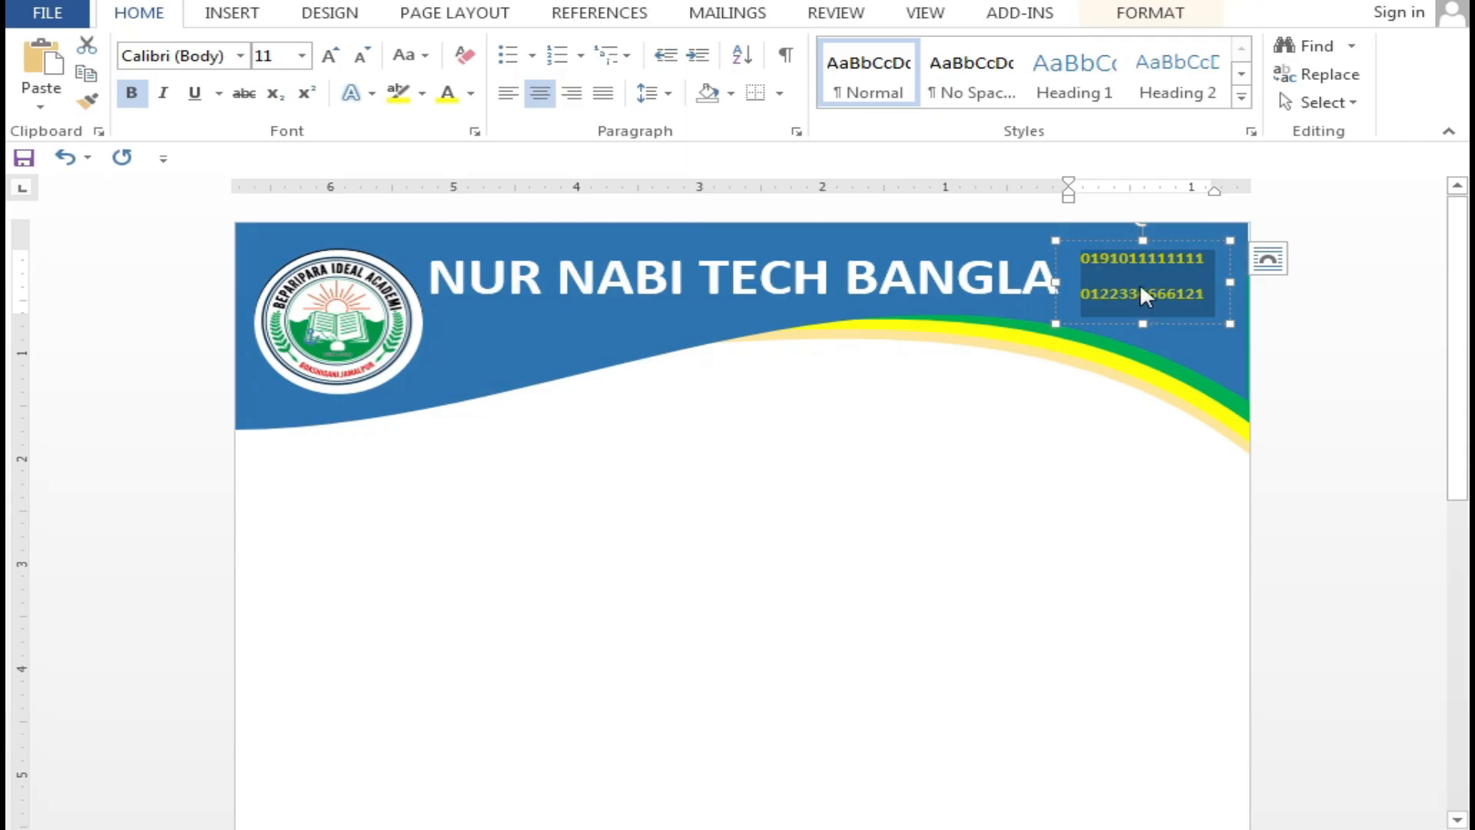
left_click(652, 94)
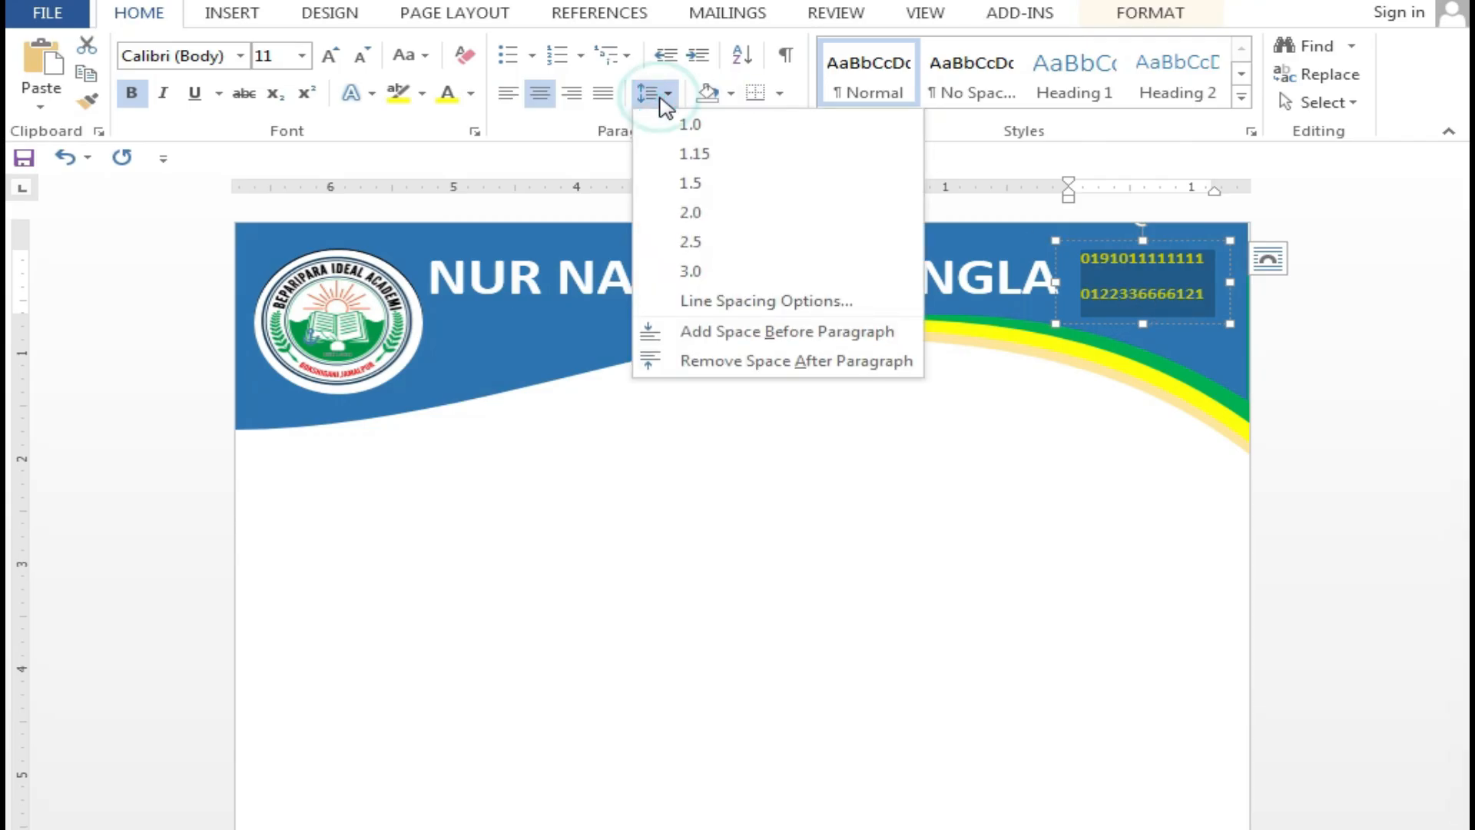
left_click(766, 361)
Shift the phone-number box to the header's right edge, level with the title
left_click(1158, 274)
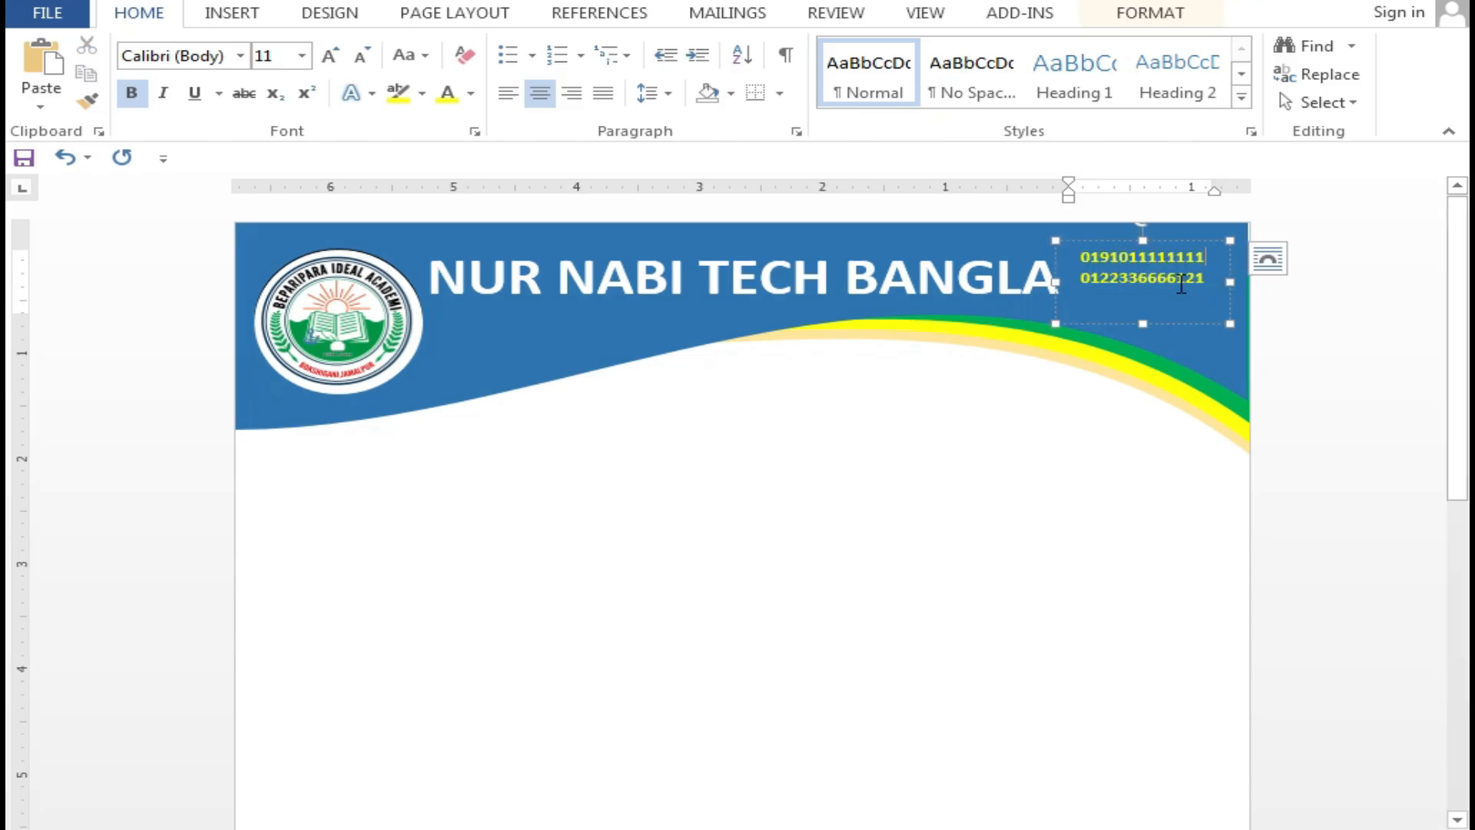
left_click(1153, 244)
left_click_drag(1158, 248, 1163, 252)
key("Down")
key("Down")
key("Right")
key("Right")
key("Right")
key("Right")
key("Right")
key("Right")
key("Right")
key("Right")
key("Right")
key("Right")
key("Right")
key("Right")
key("Right")
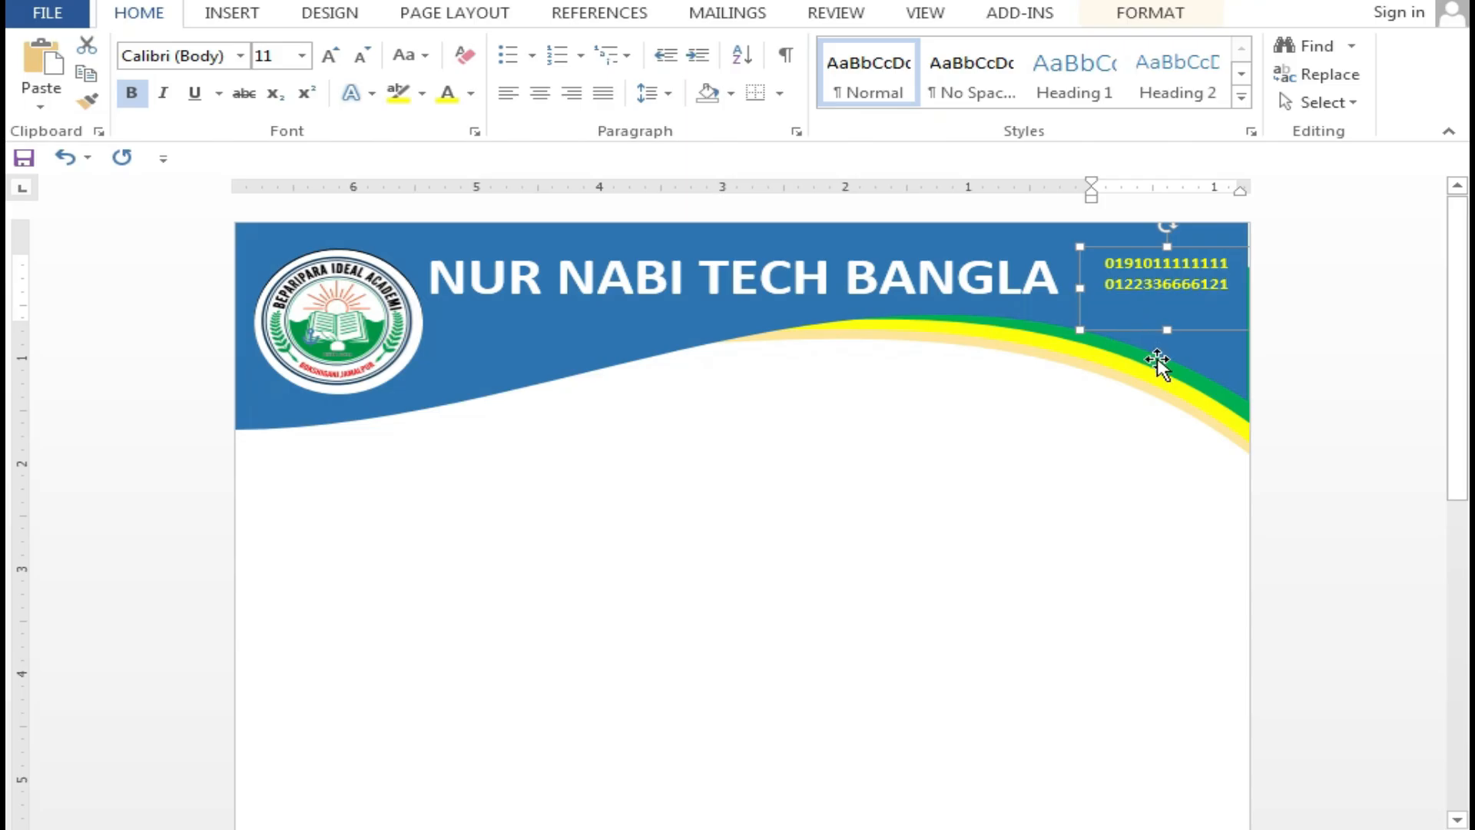
Copy the header logo down to the middle of the page
left_click(1103, 437)
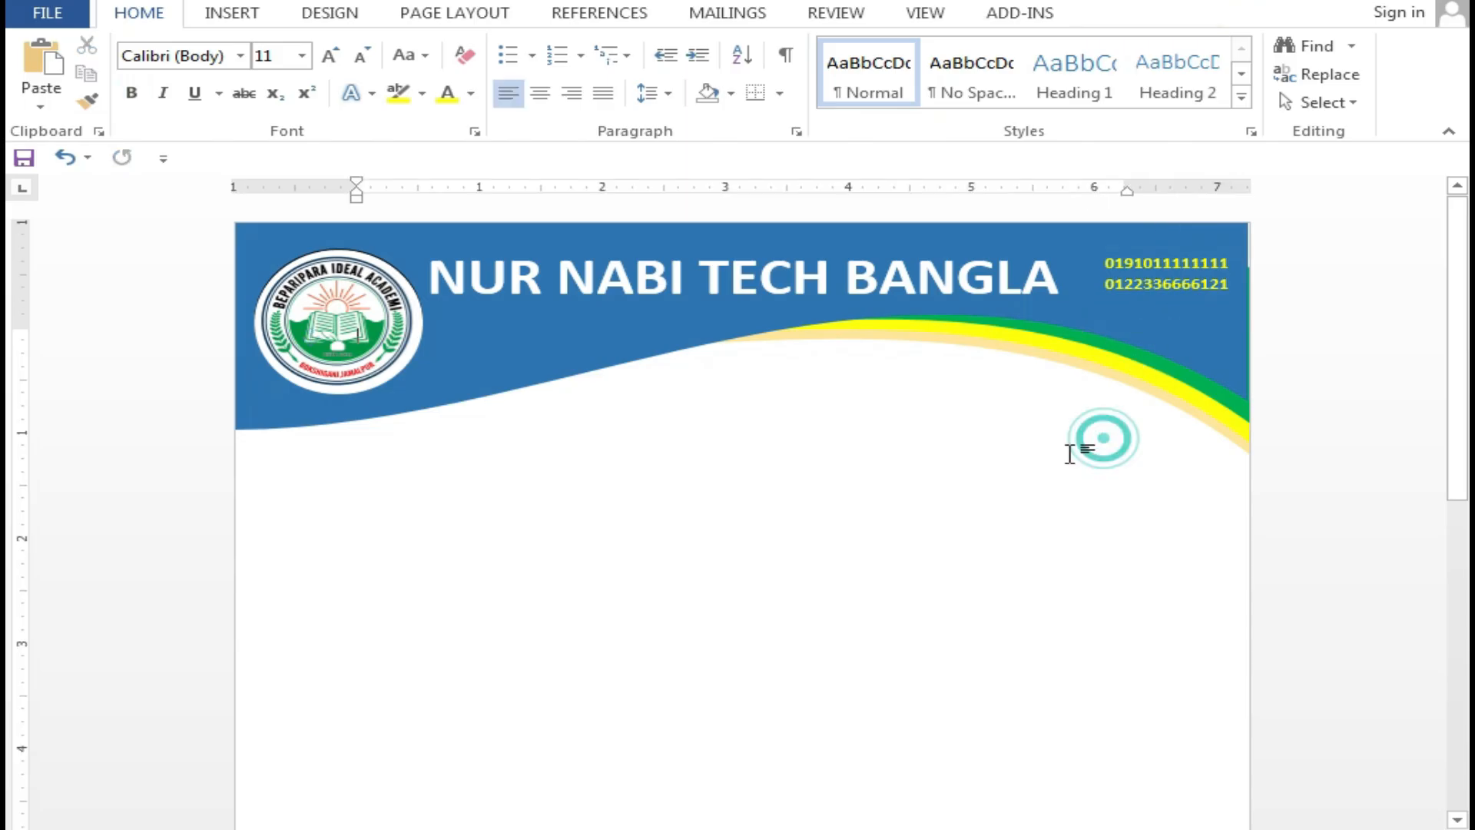
scroll(1192, 492, "down", 3)
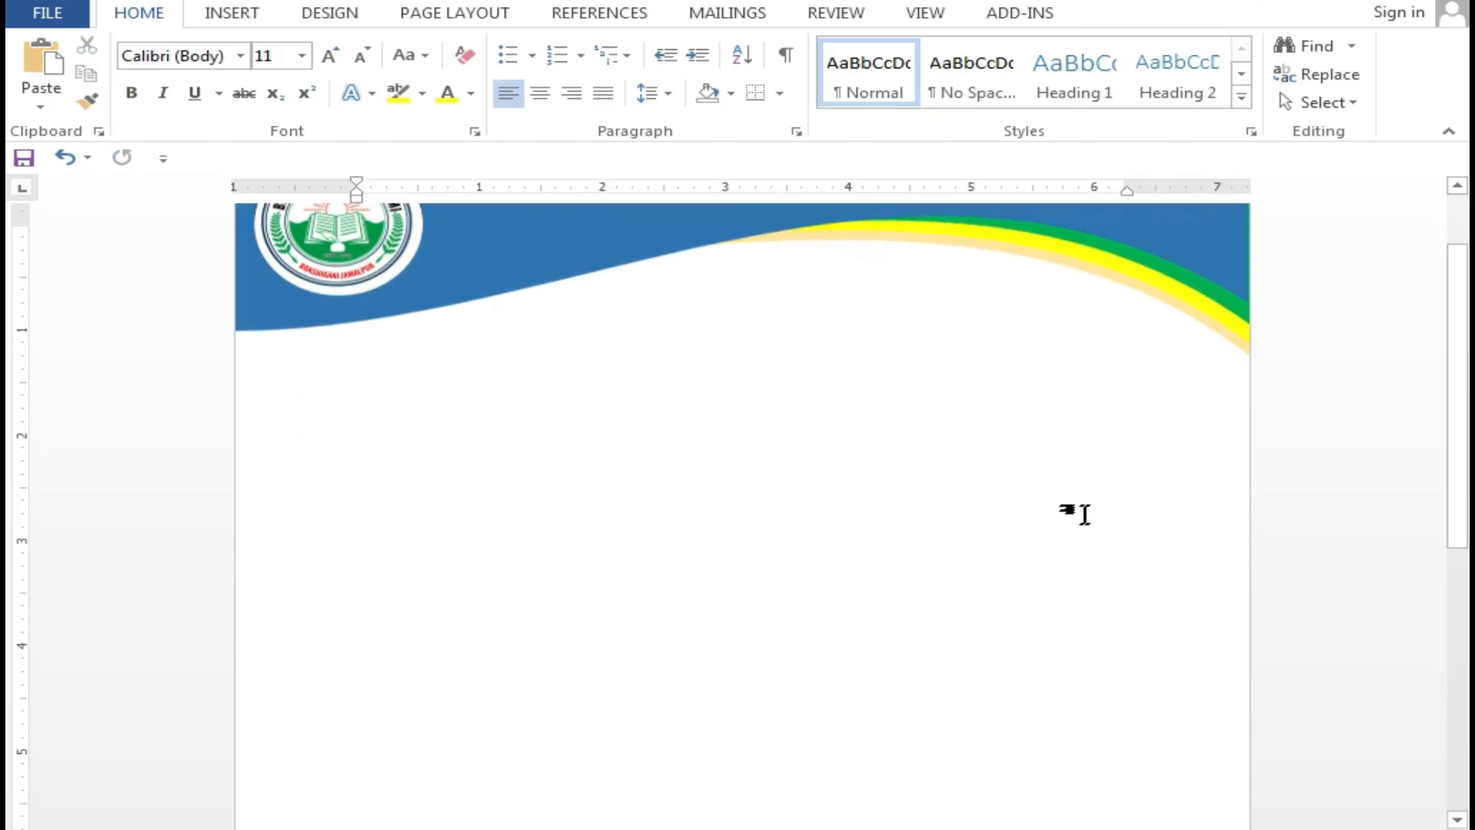
scroll(1027, 537, "up", 3)
scroll(938, 530, "down", 2, "ctrl")
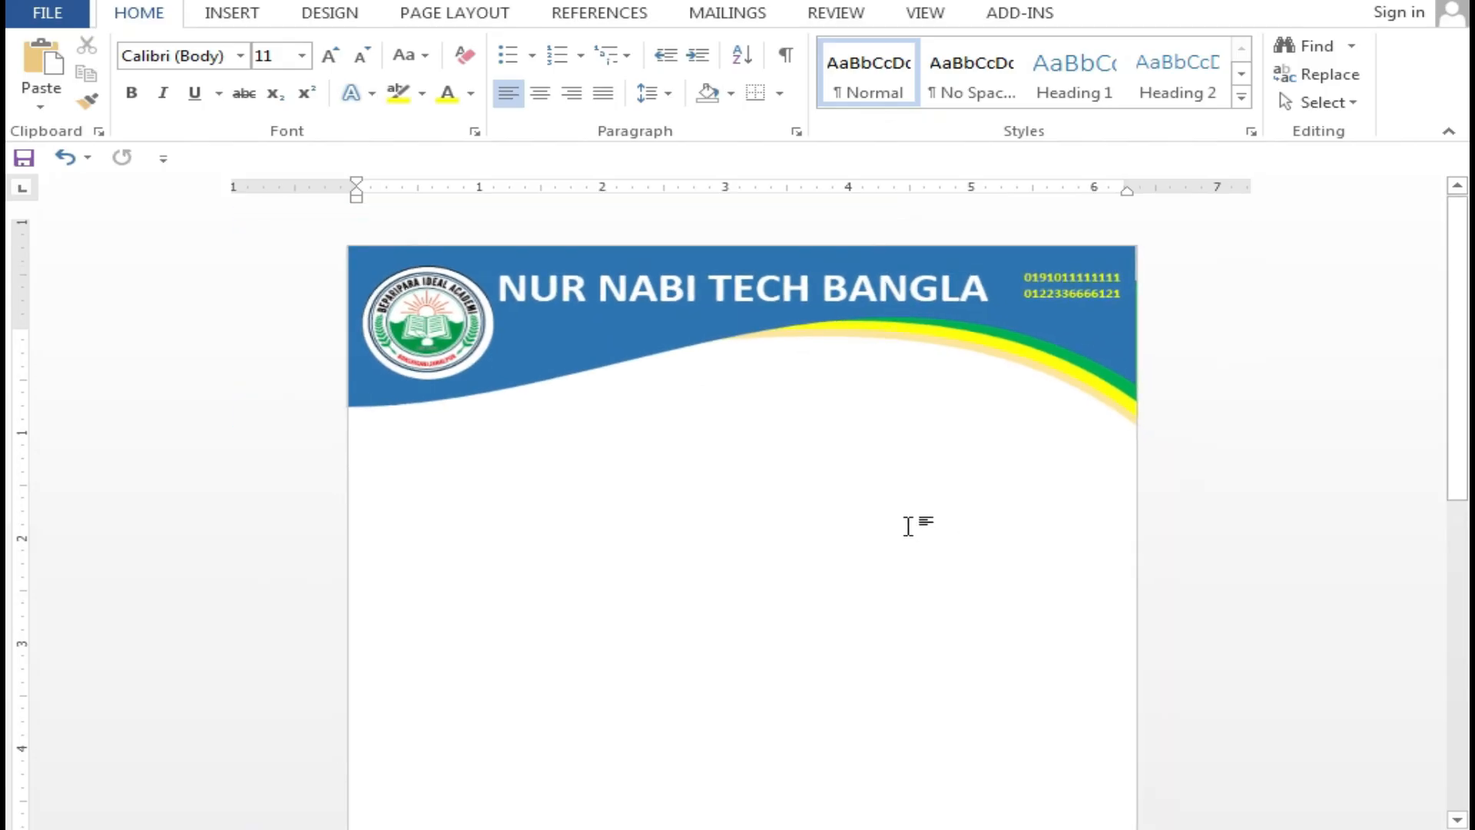
left_click(431, 290)
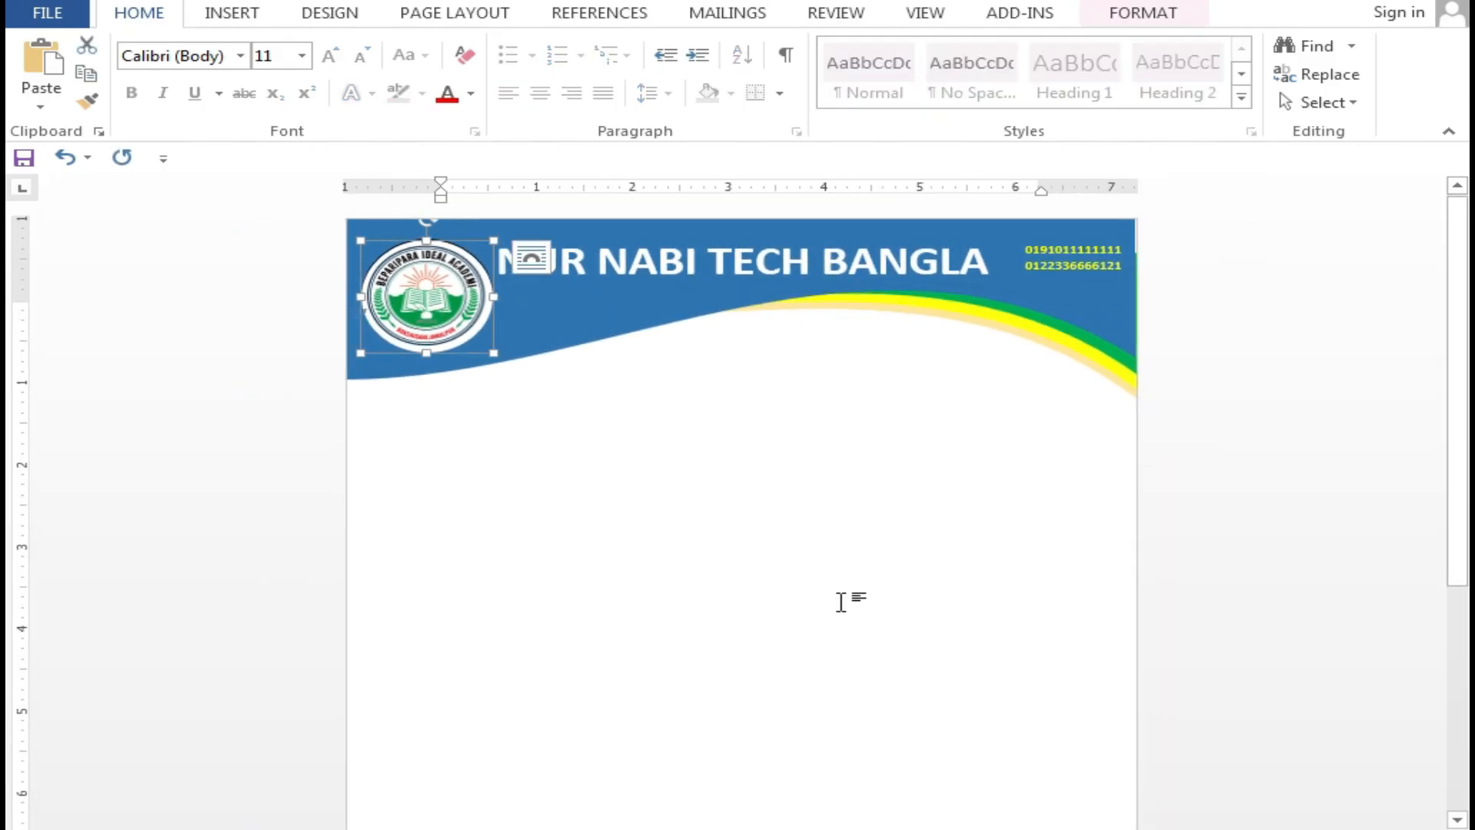
left_click_drag(457, 277, 1167, 461)
left_click_drag(956, 457, 815, 601)
Enlarge the logo copy and centre it on the page body
scroll(872, 609, "down", 7)
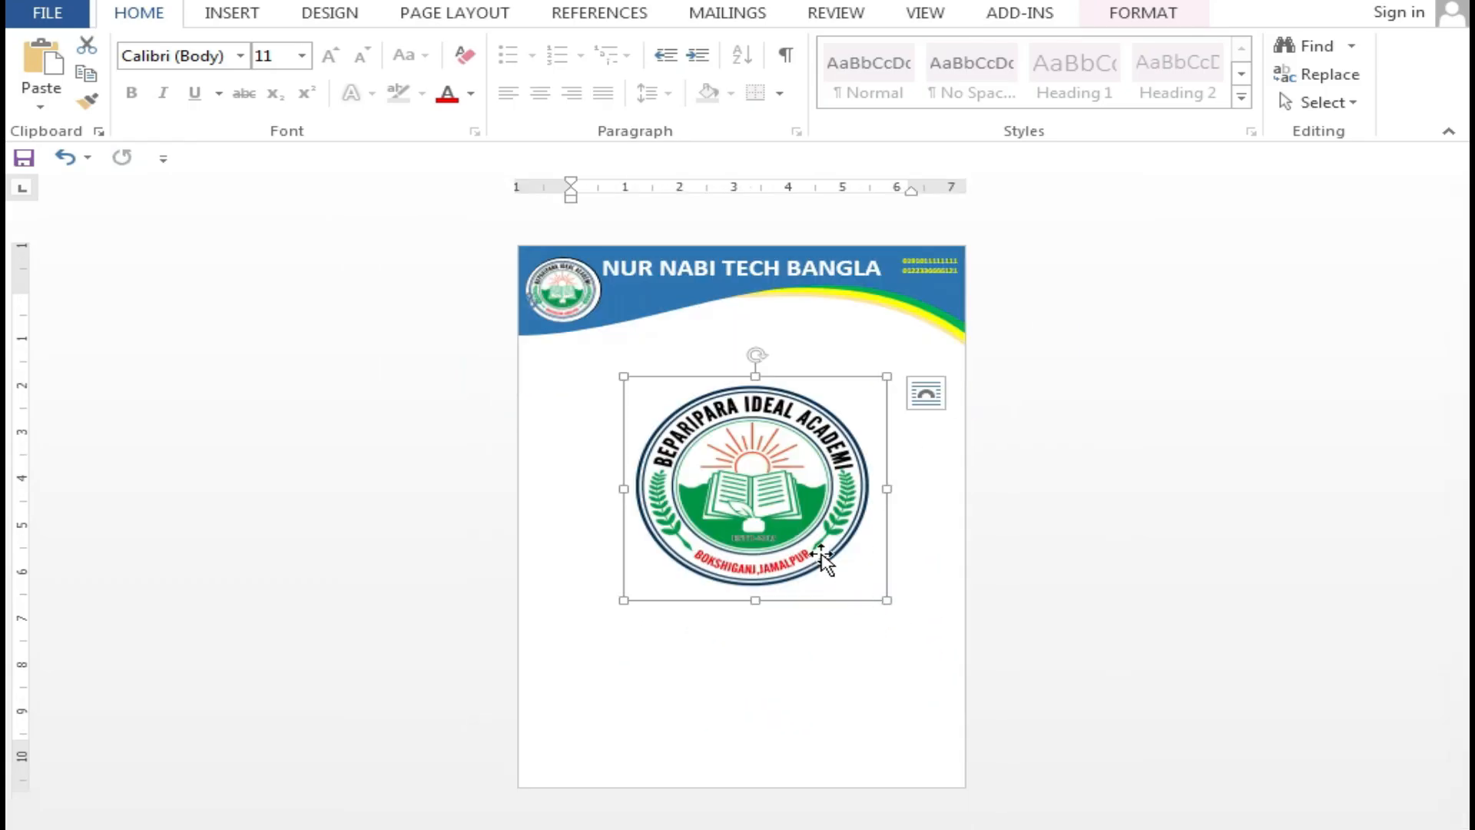
left_click_drag(790, 464, 775, 525)
left_click_drag(871, 437, 947, 419)
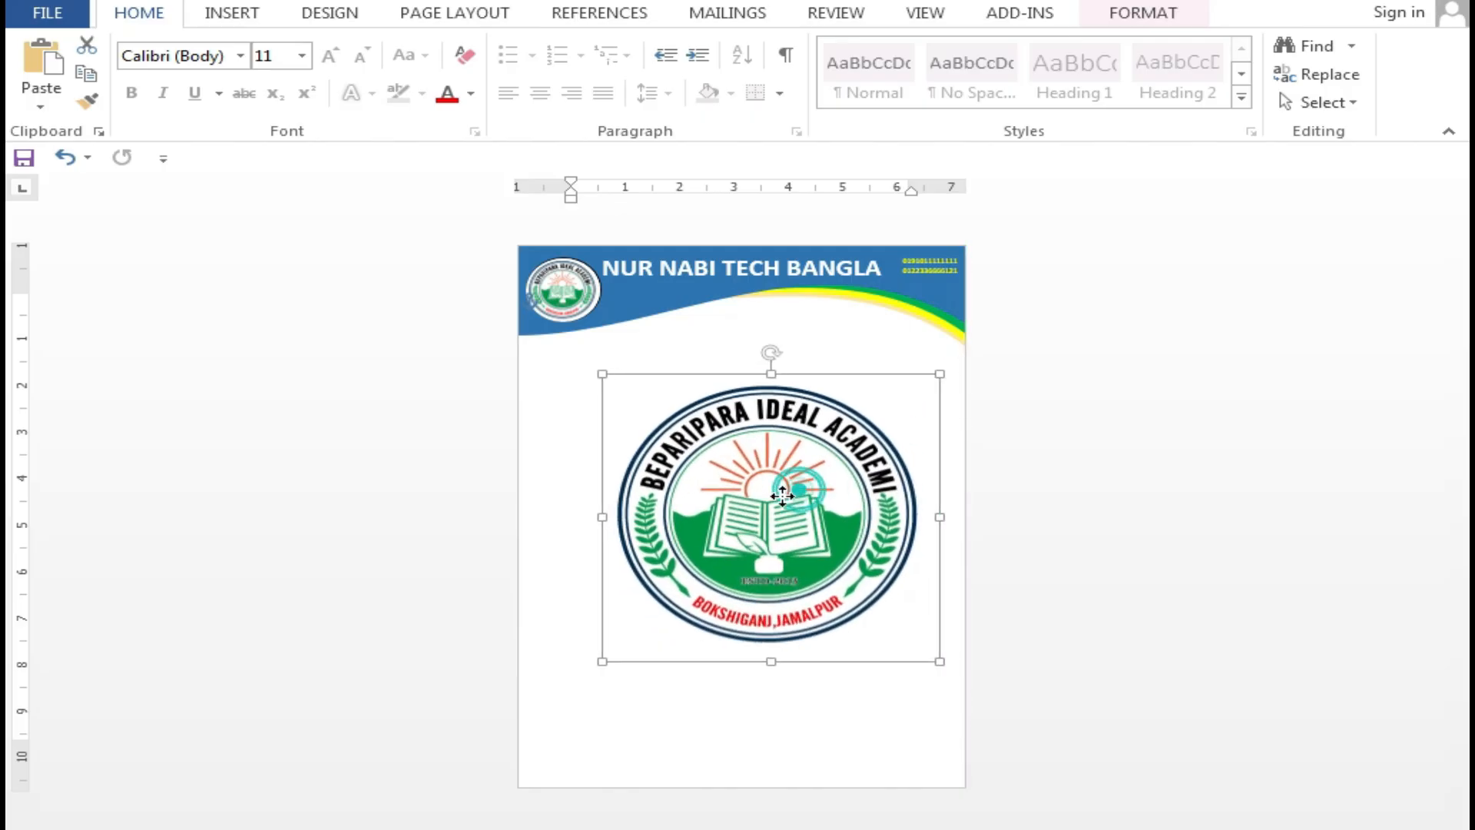
left_click_drag(795, 491, 785, 516)
Apply Washout to the large logo and raise its transparency so it becomes a faint watermark
double_click(786, 517)
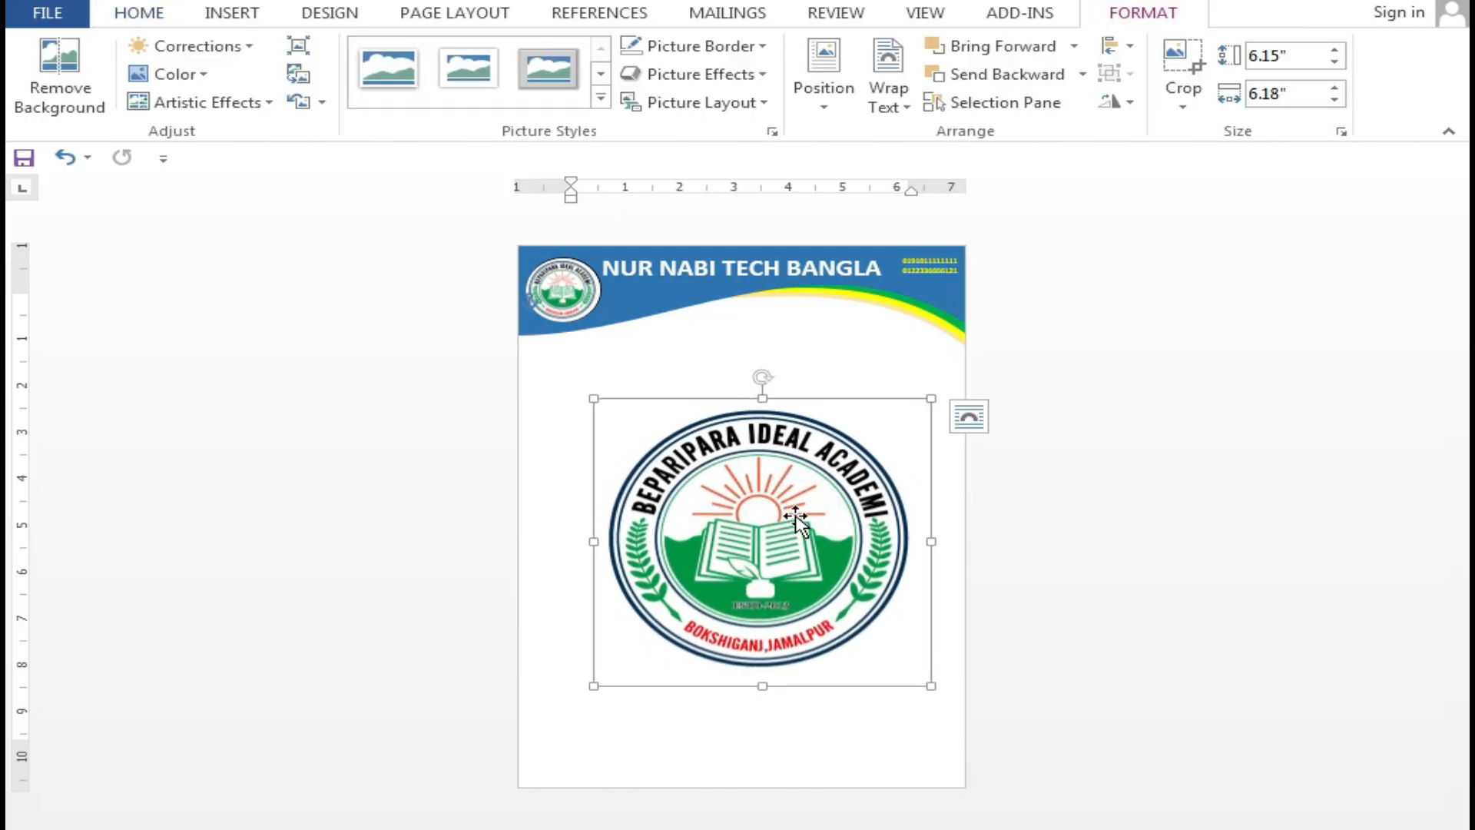
left_click_drag(774, 514, 754, 517)
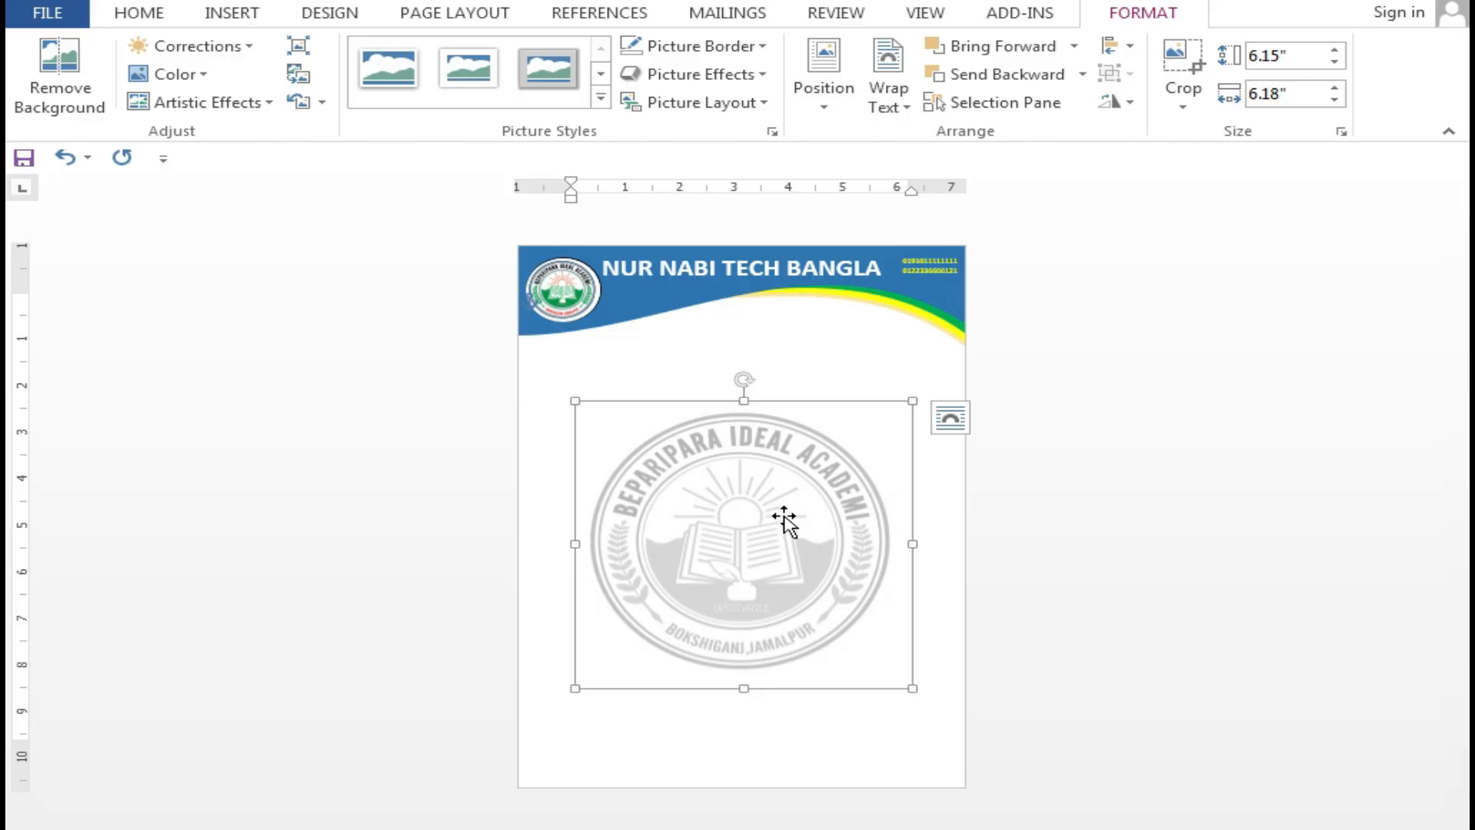
right_click(784, 517)
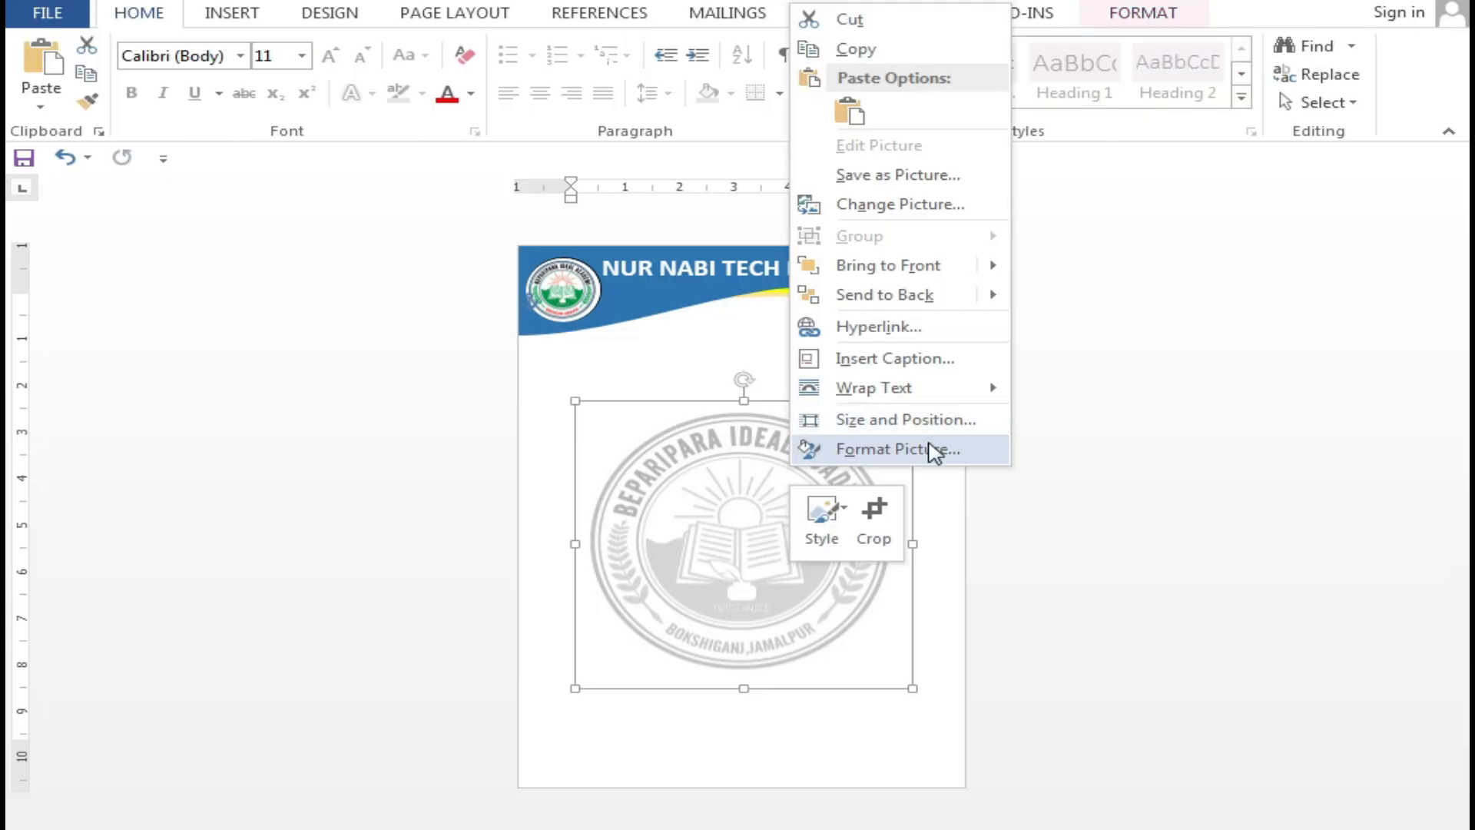
left_click(932, 449)
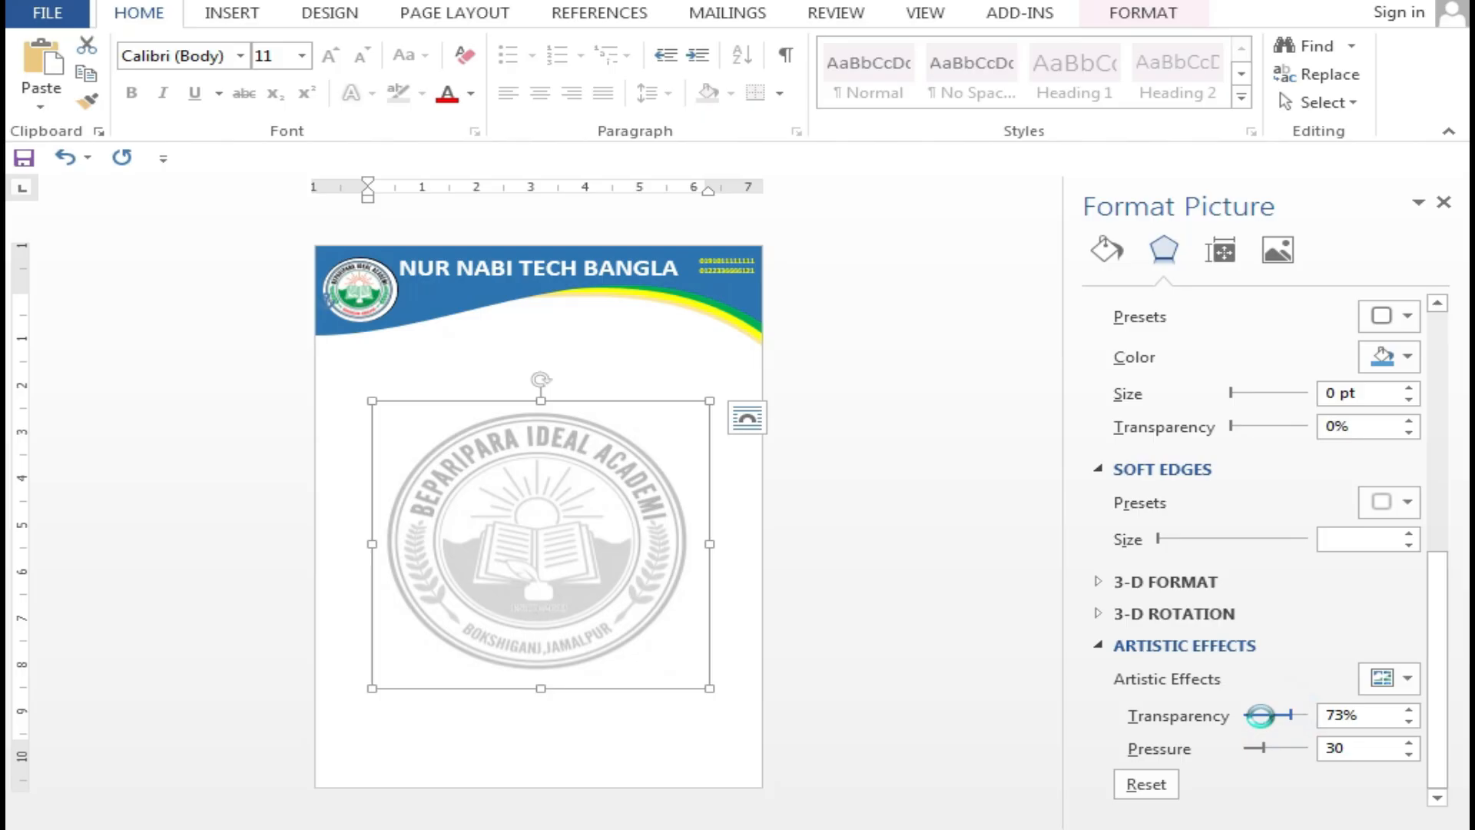
mouse_move(1260, 715)
left_mouse_down()
mouse_move(1298, 722)
mouse_move(1211, 714)
mouse_move(1257, 714)
left_mouse_up()
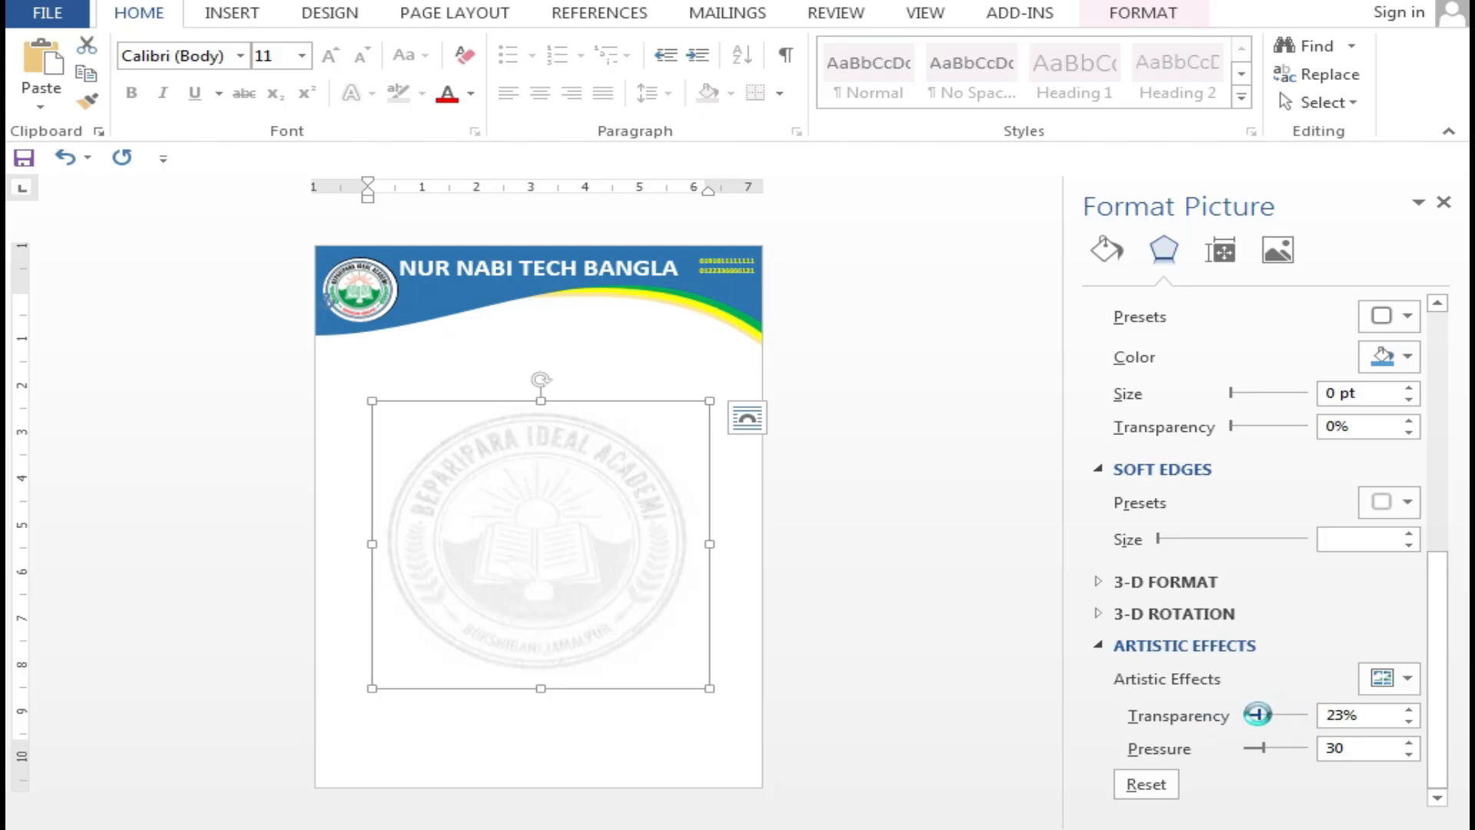
left_click(754, 652)
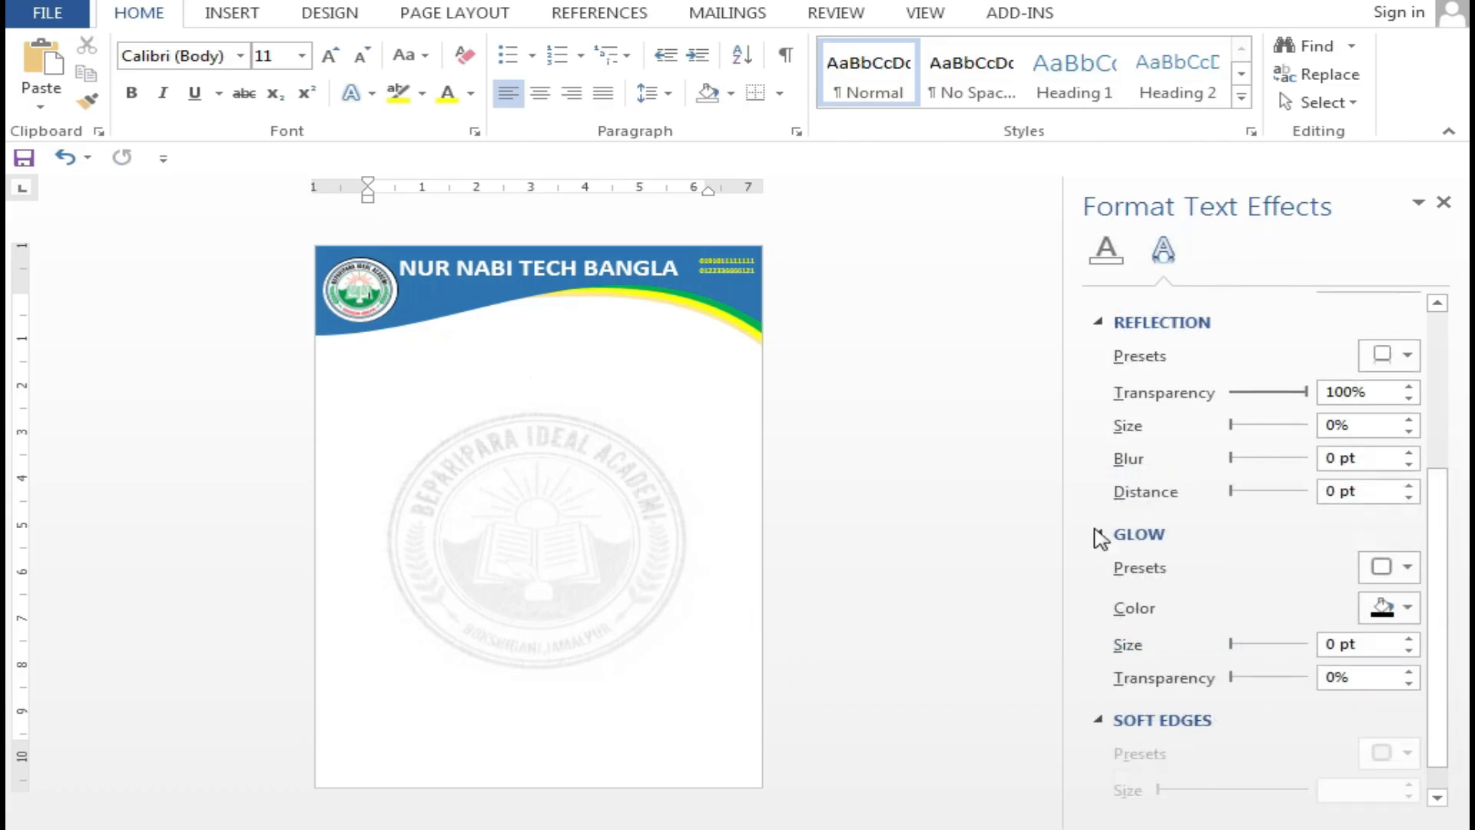
left_click(1444, 202)
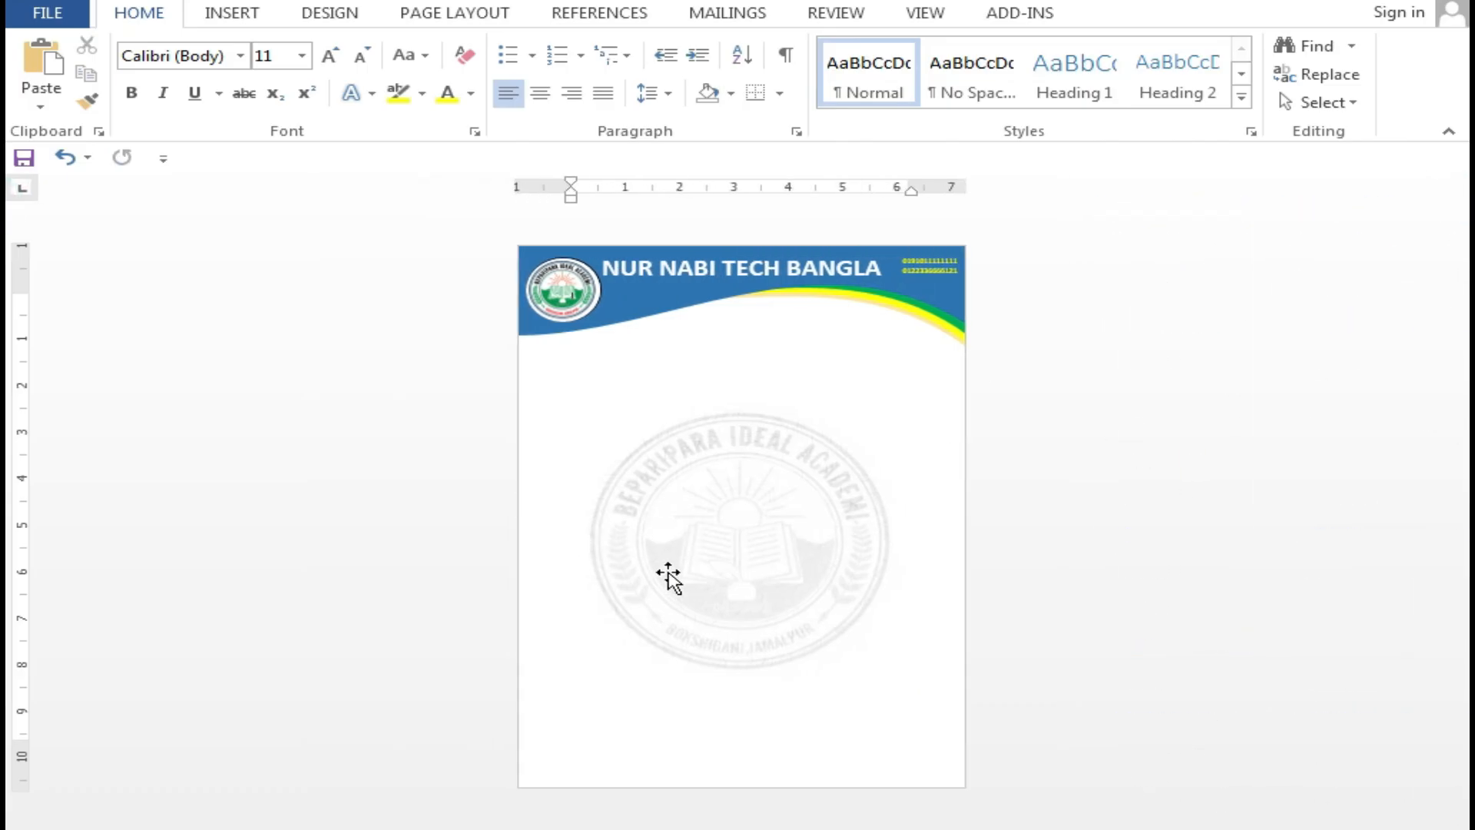
left_click(835, 705)
Draw a thin dark red rectangle along the page's bottom edge
left_click(229, 12)
left_click(403, 108)
left_click(470, 162)
left_click_drag(519, 772, 1039, 785)
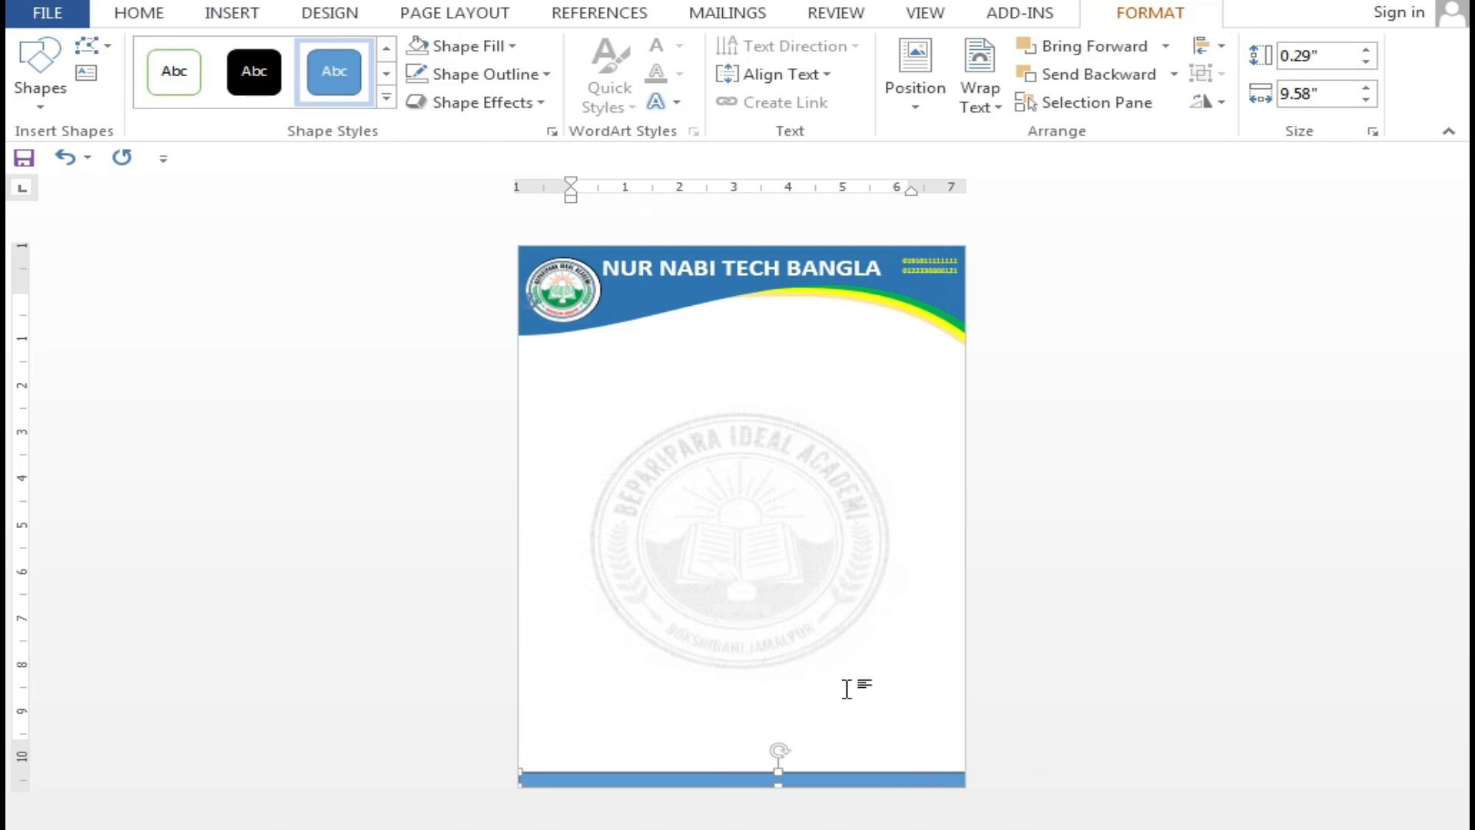
left_click(474, 46)
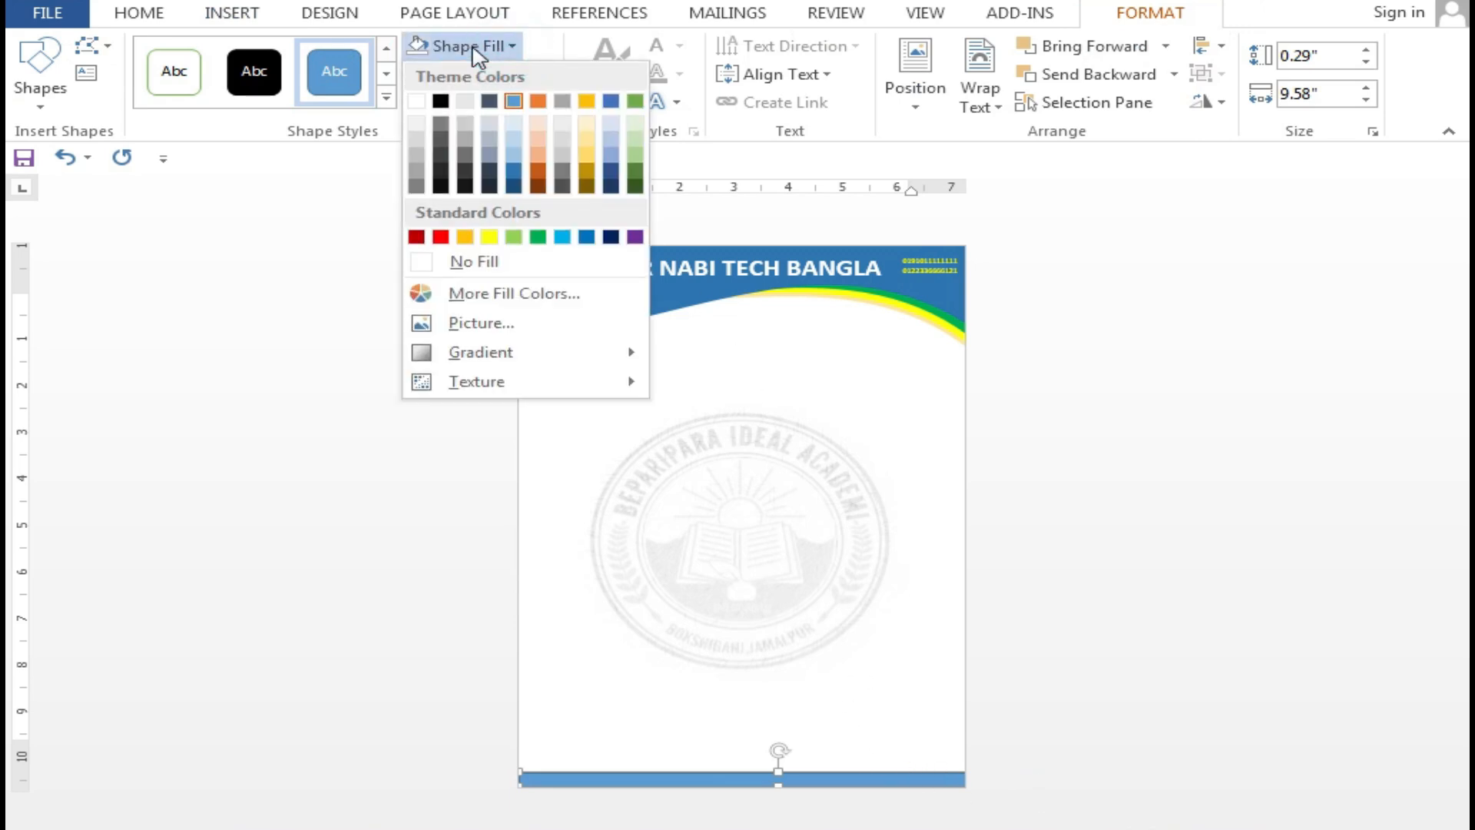
left_click(415, 237)
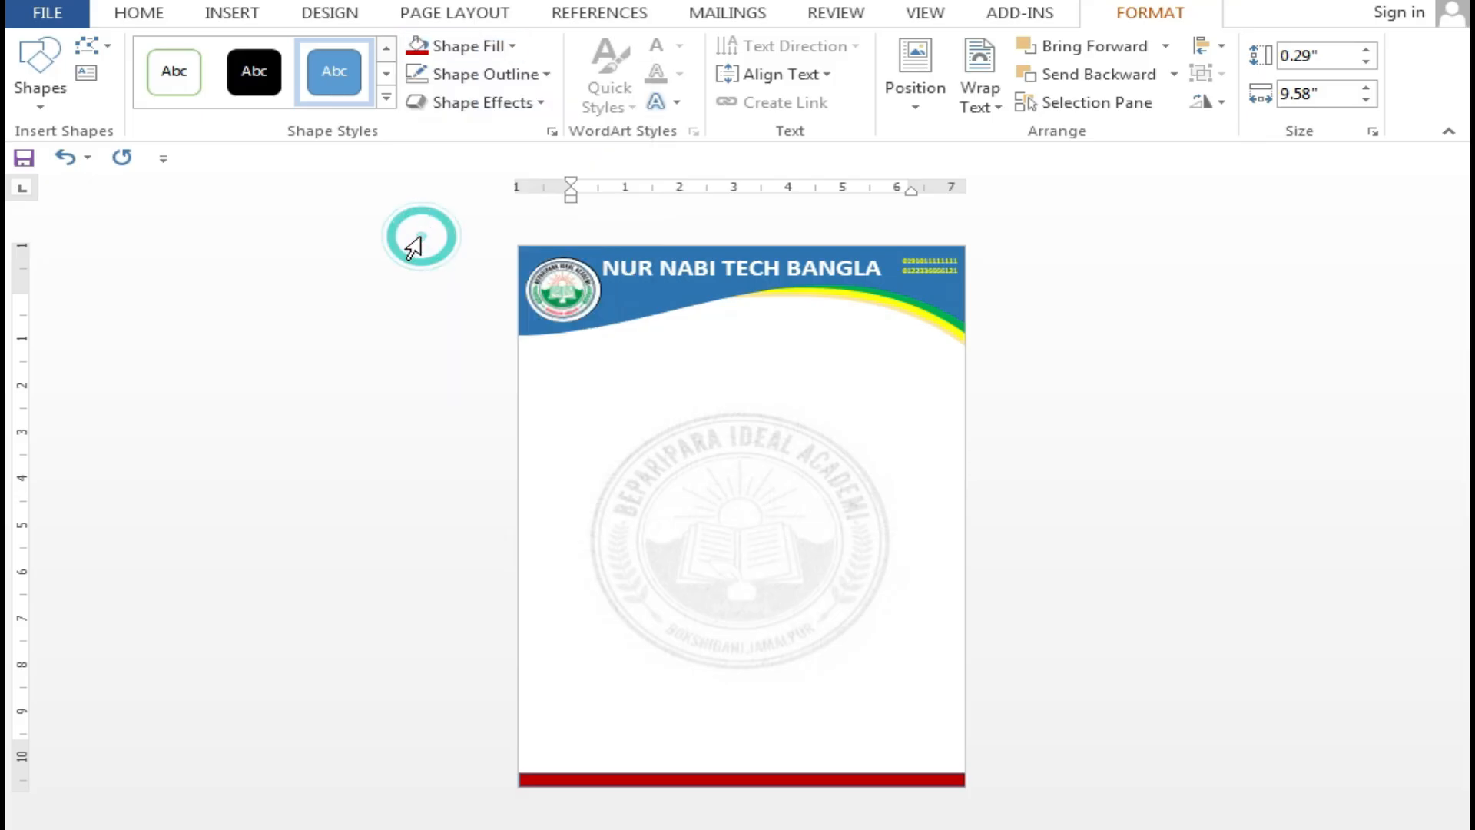
mouse_move(868, 776)
left_mouse_down()
mouse_move(846, 770)
mouse_move(845, 788)
left_mouse_up()
left_click(836, 781)
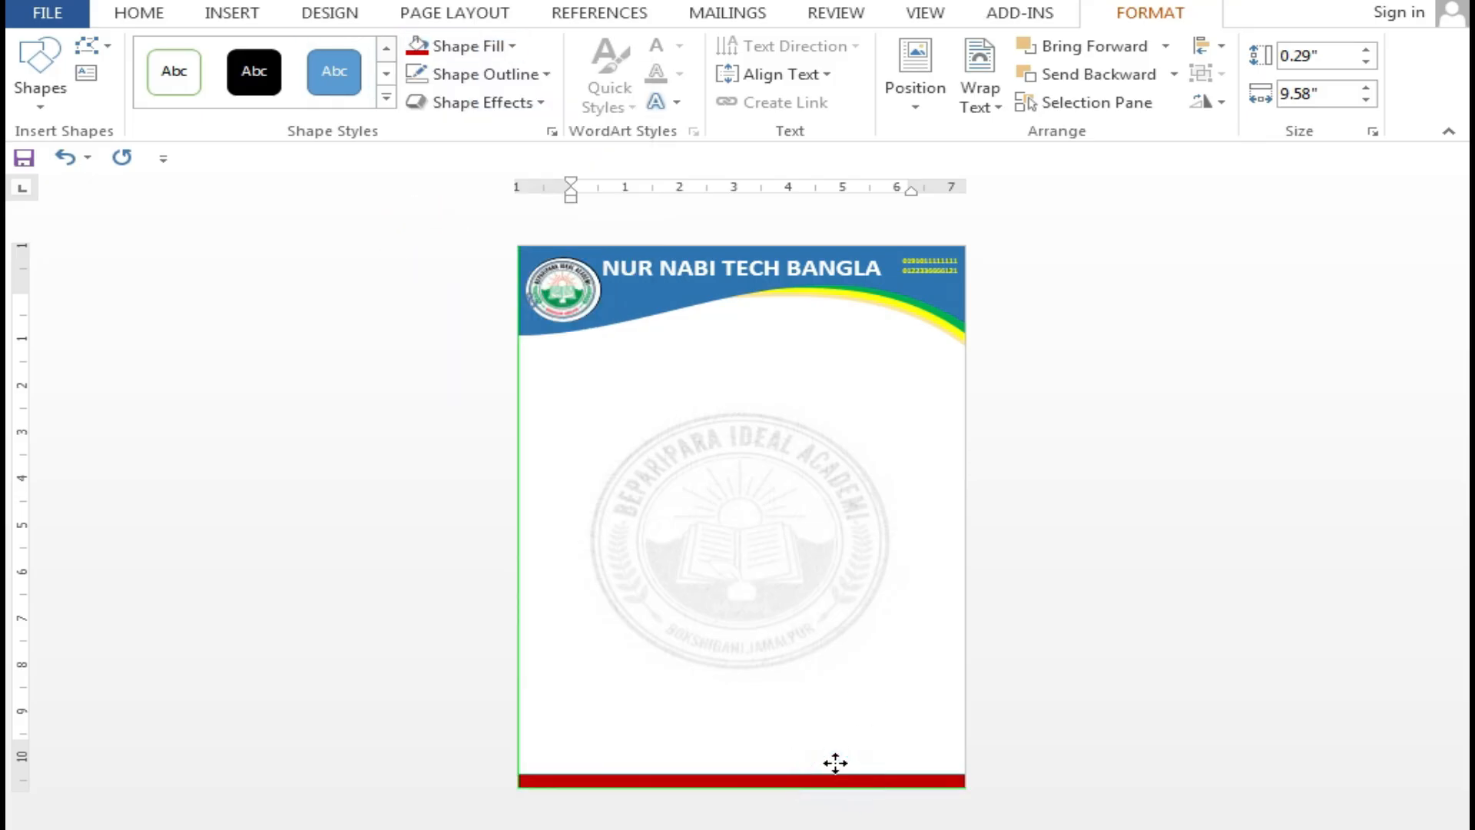
Add a yellow, outline-free copy of the bar just above the red strip
left_click(835, 763)
key("Up")
key("Up")
key("Up")
key("Up")
key("Up")
key("Up")
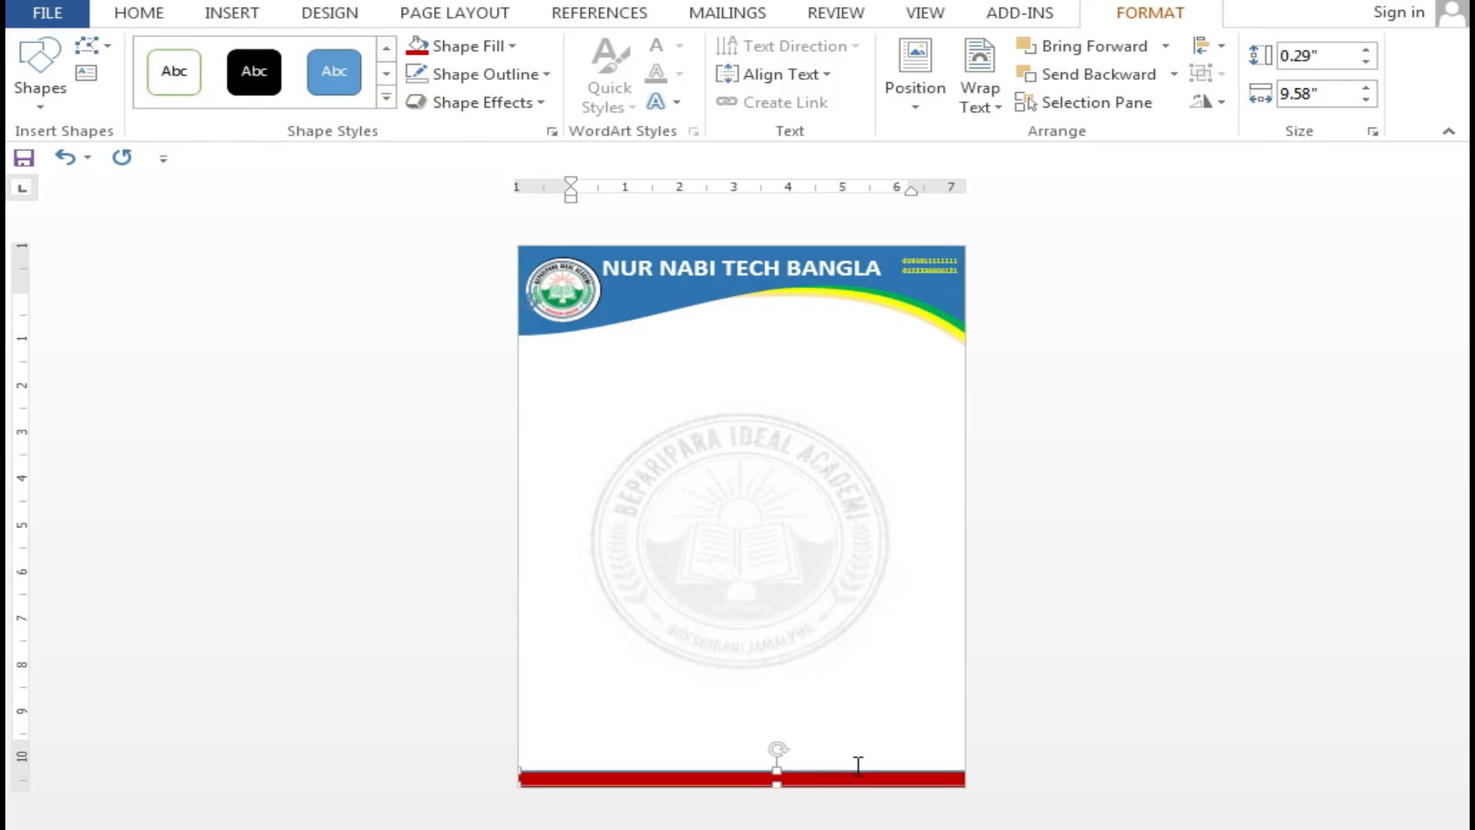
left_click(501, 46)
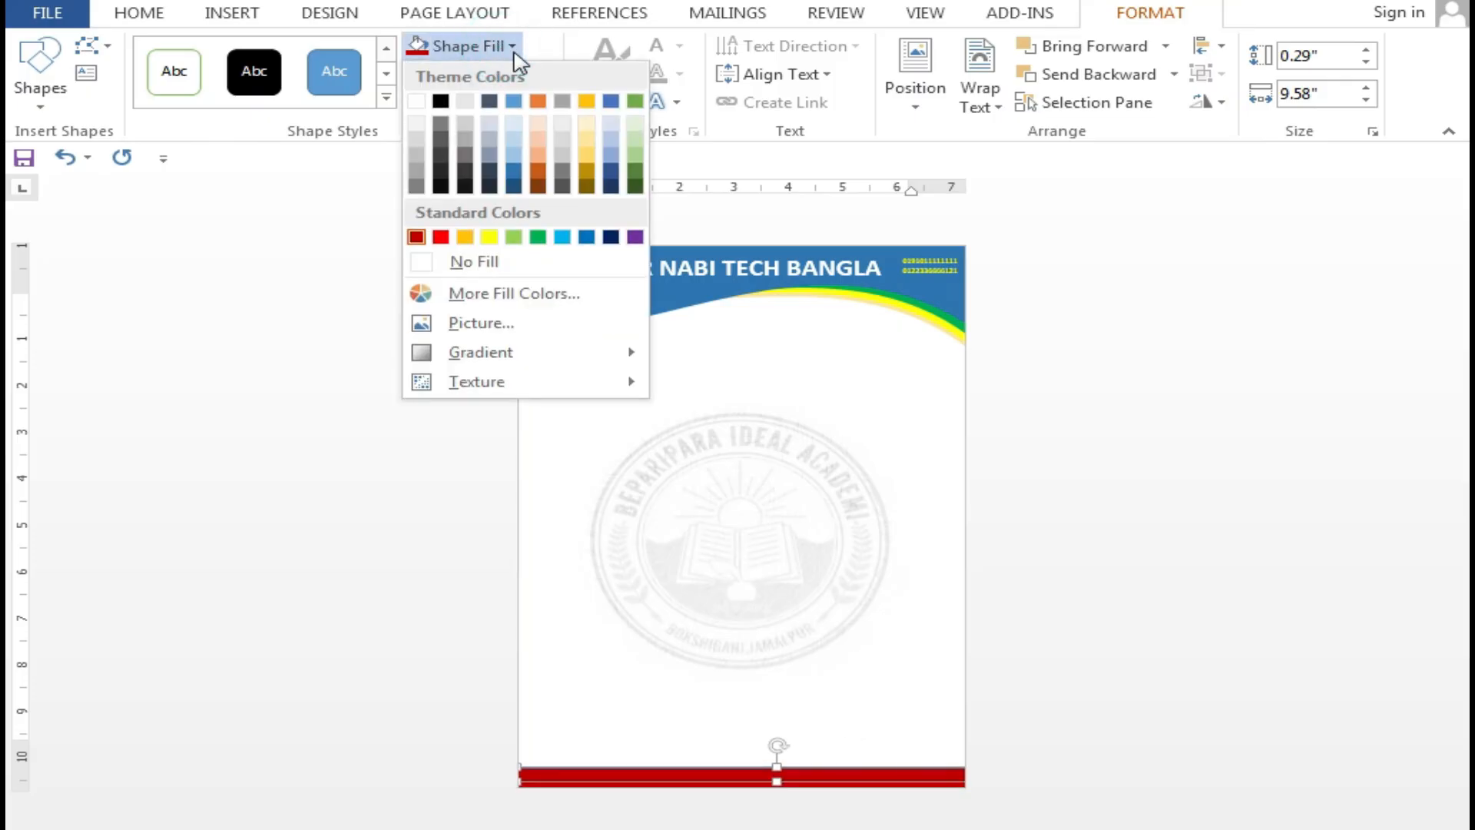
left_click(489, 236)
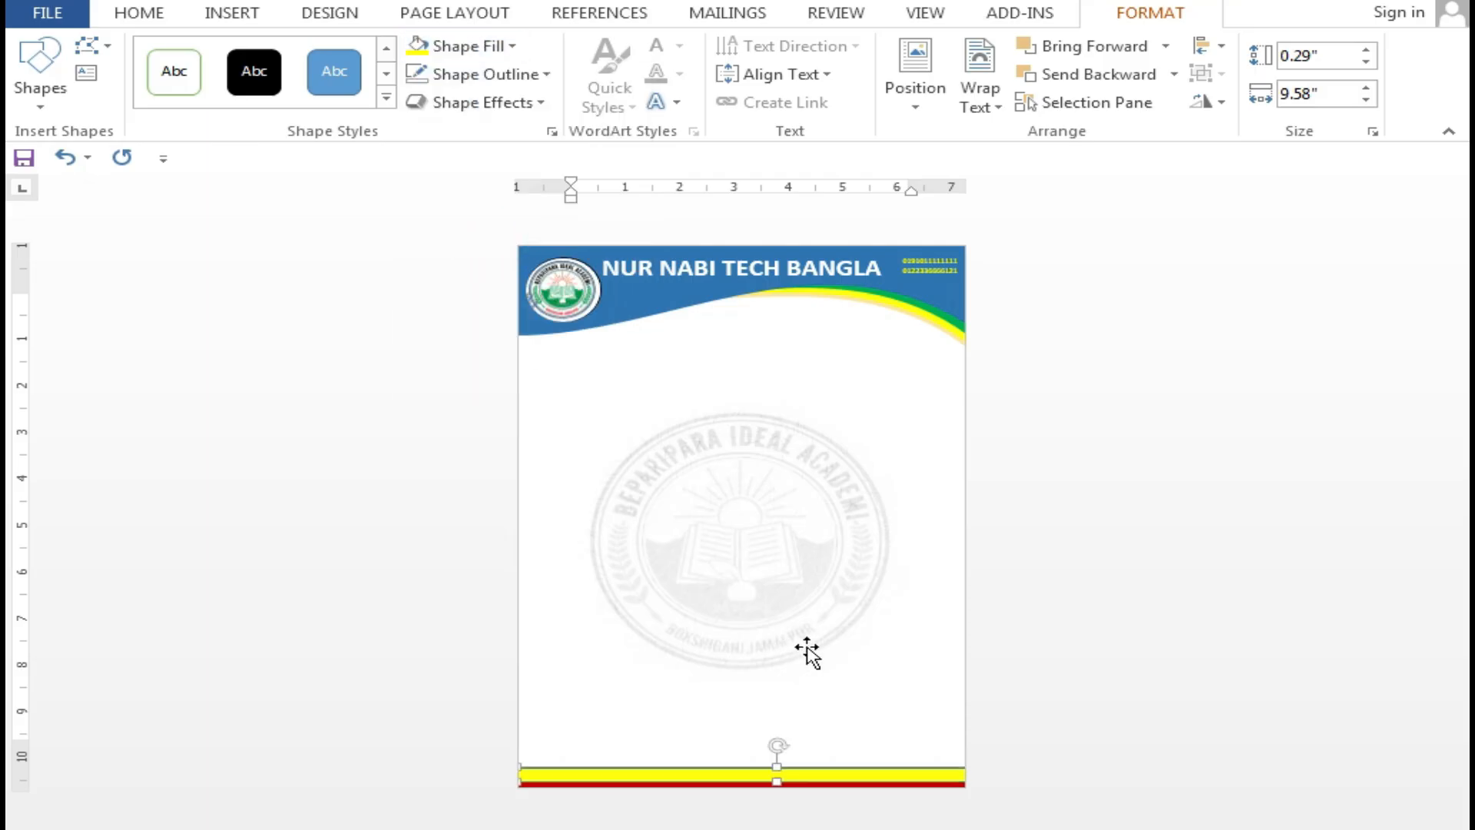
left_click(550, 74)
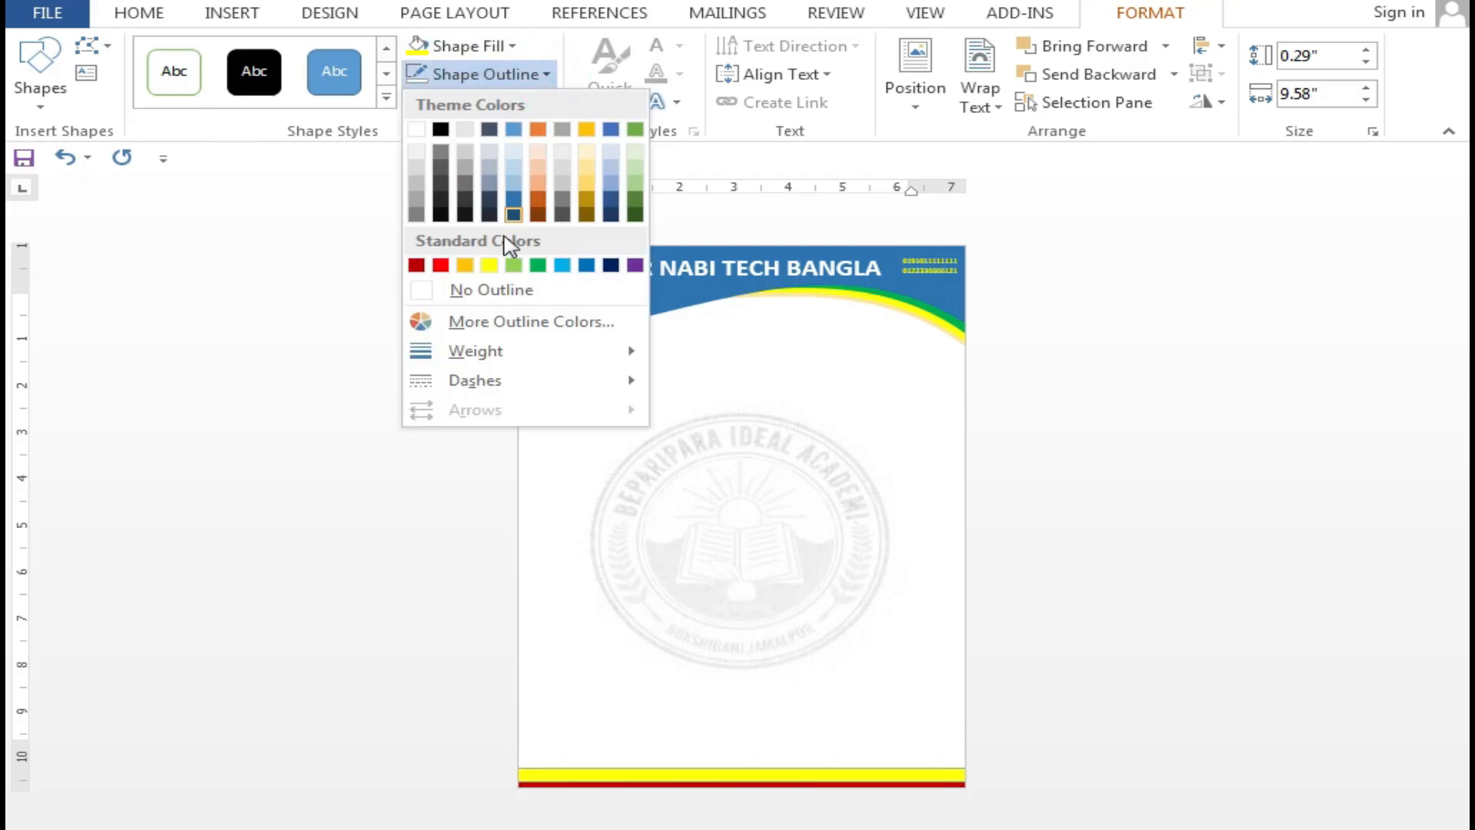
left_click(494, 289)
left_click(890, 642)
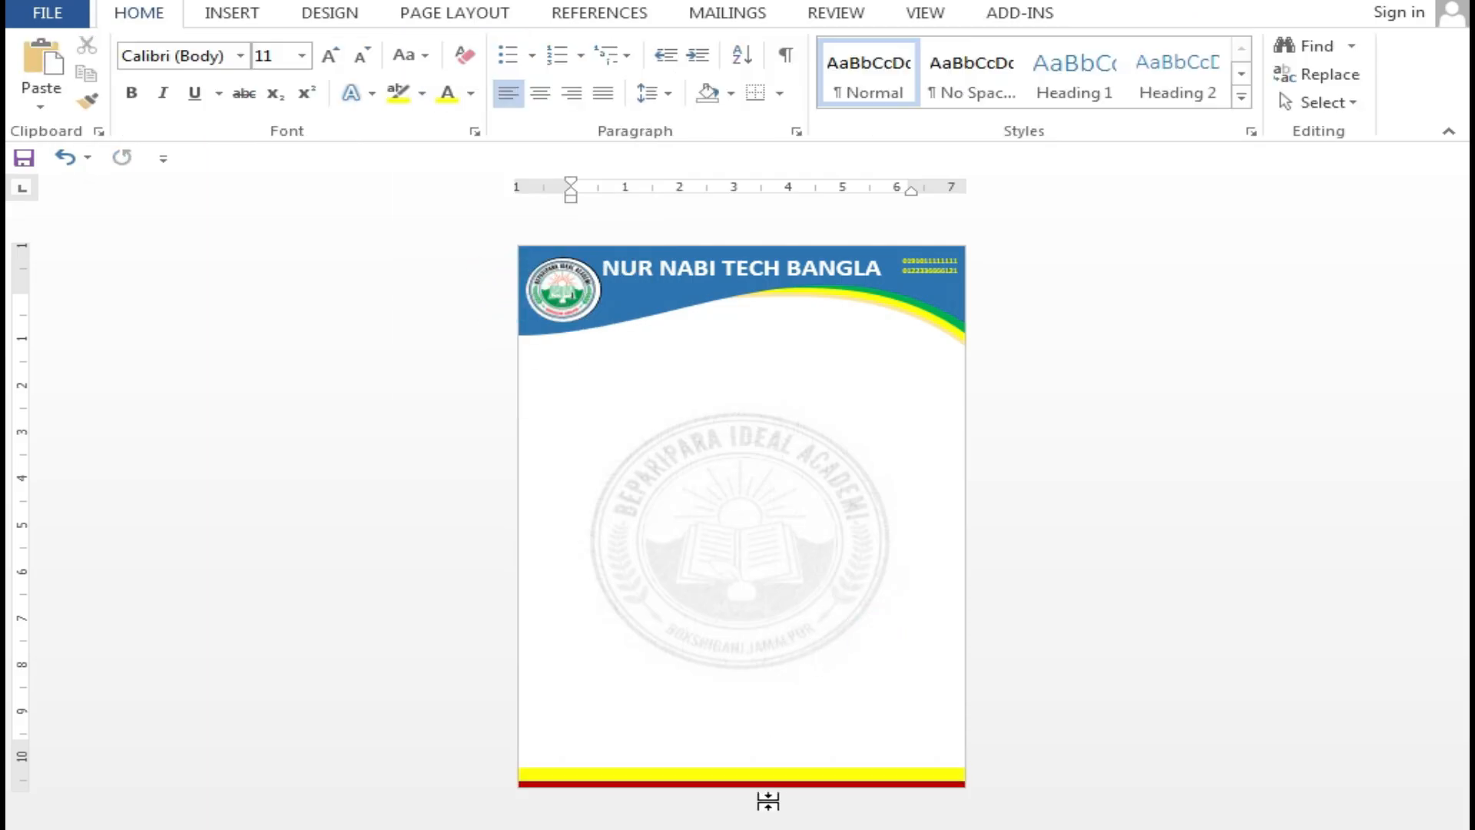
scroll(763, 592, "up", 3)
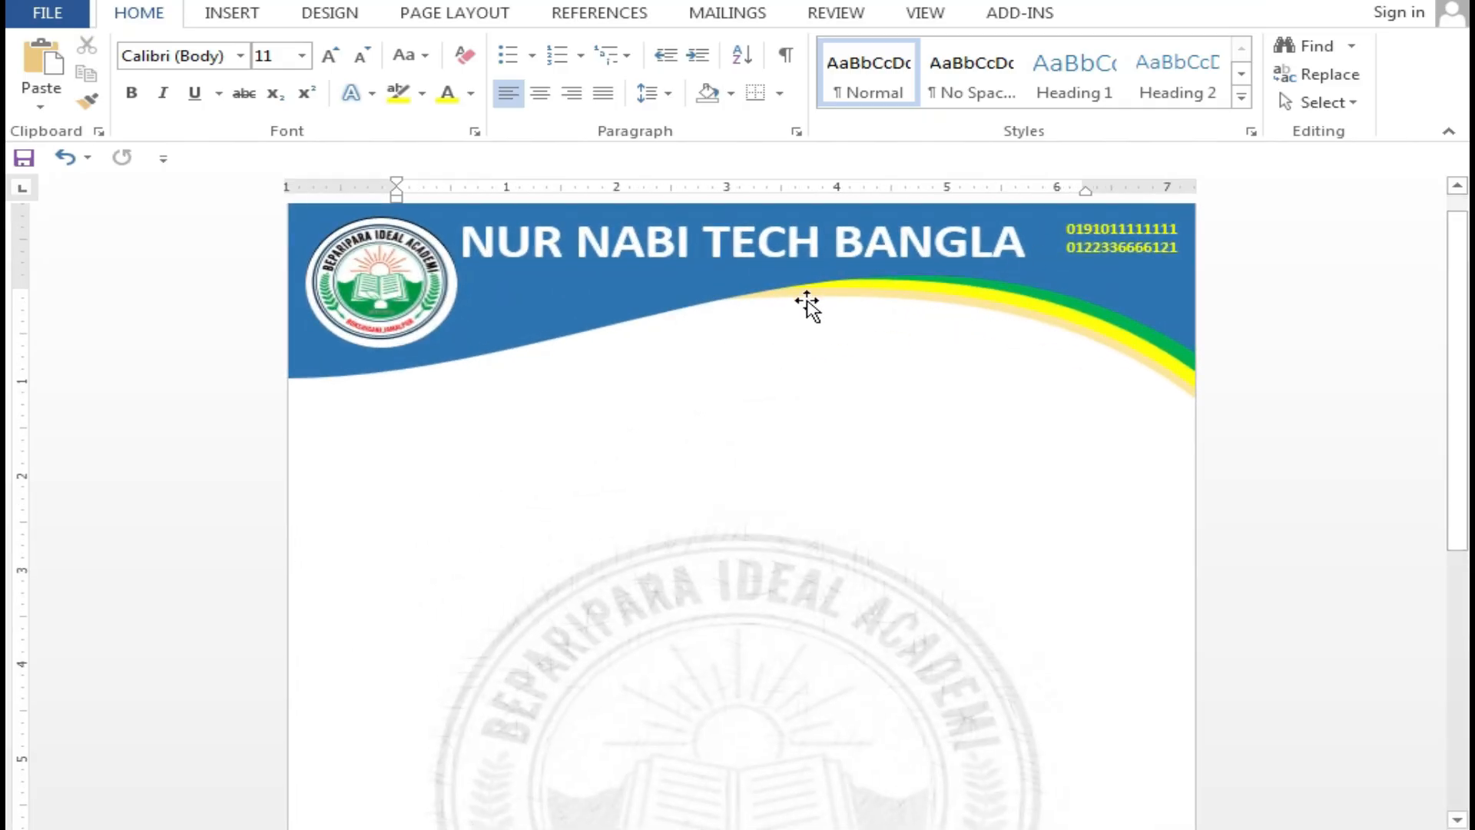
scroll(806, 308, "up", 1)
scroll(851, 537, "down", 2)
scroll(852, 592, "up", 2)
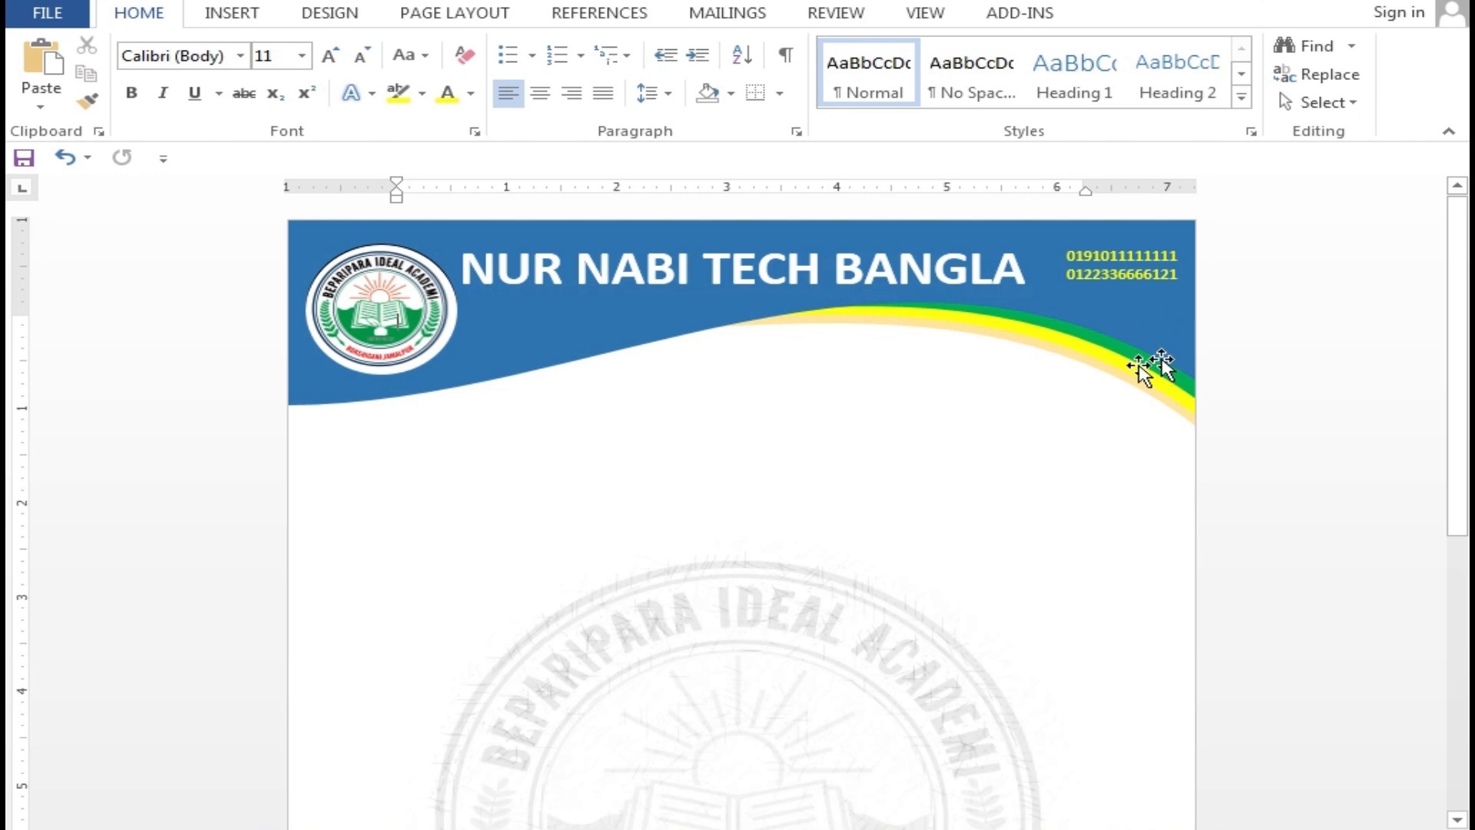
scroll(926, 569, "down", 5)
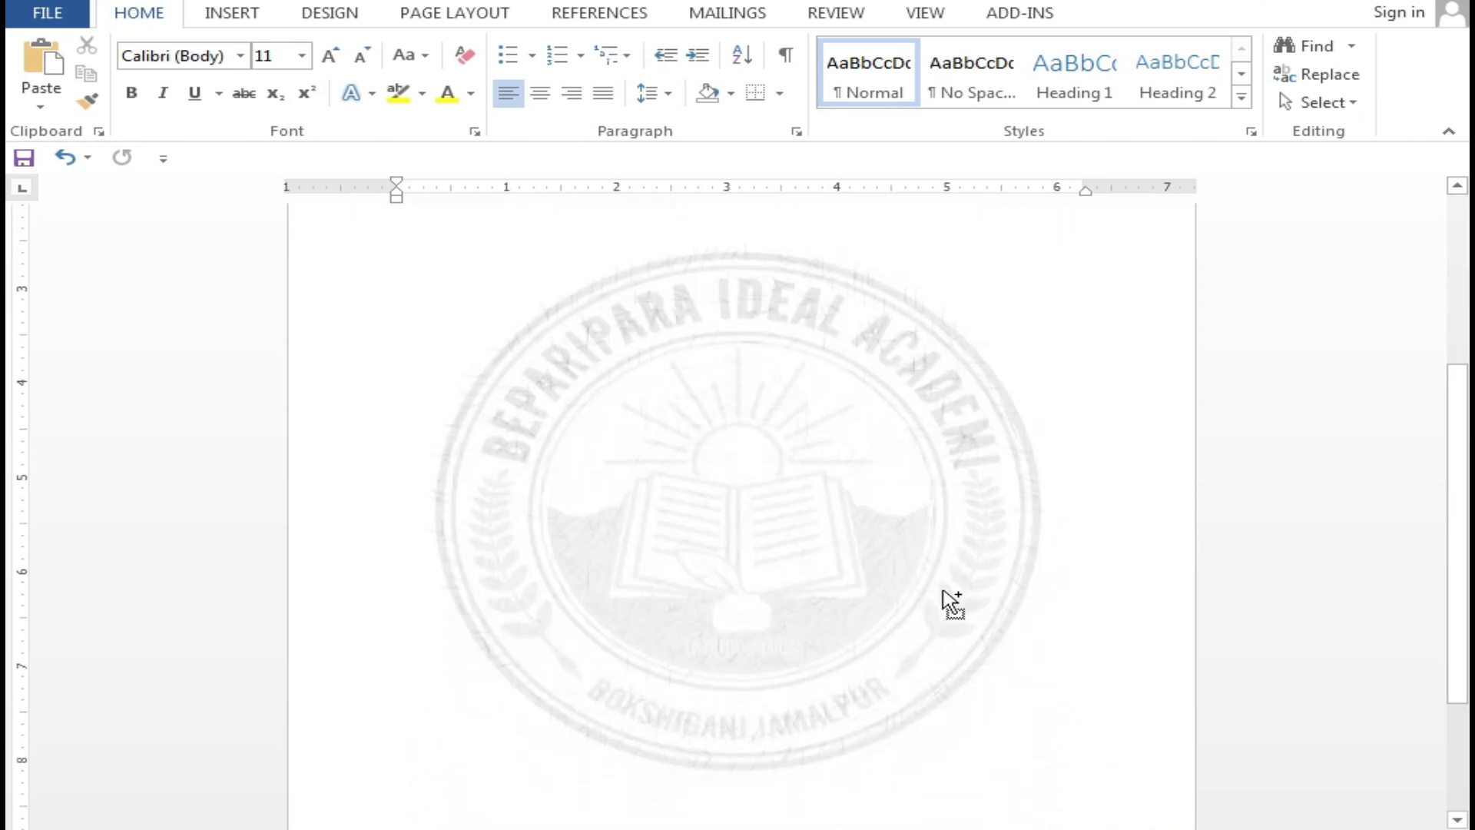
scroll(949, 598, "down", 3)
scroll(960, 599, "up", 3)
scroll(862, 491, "down", 3)
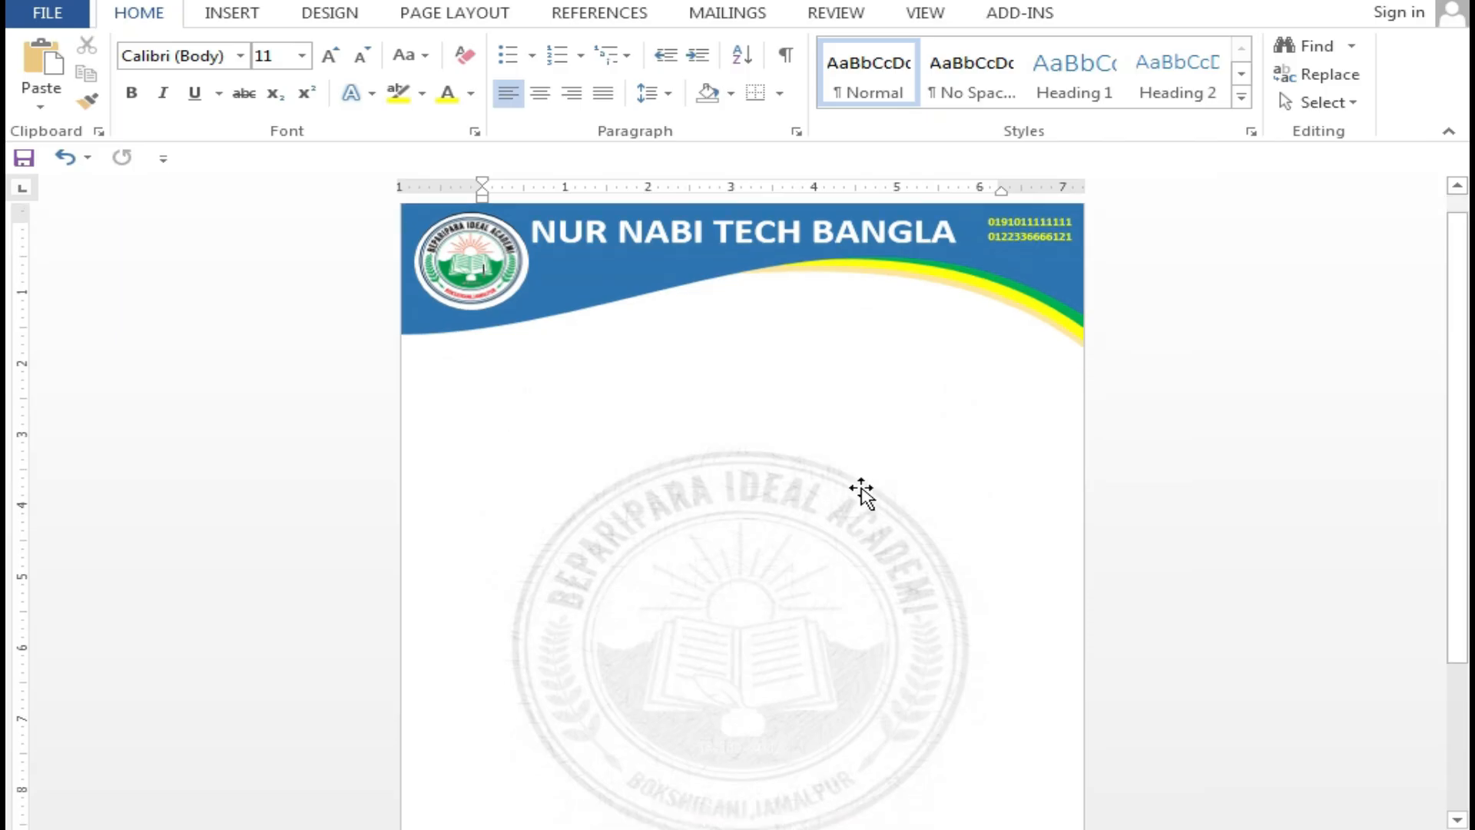
scroll(897, 507, "up", 3)
scroll(898, 507, "down", 2)
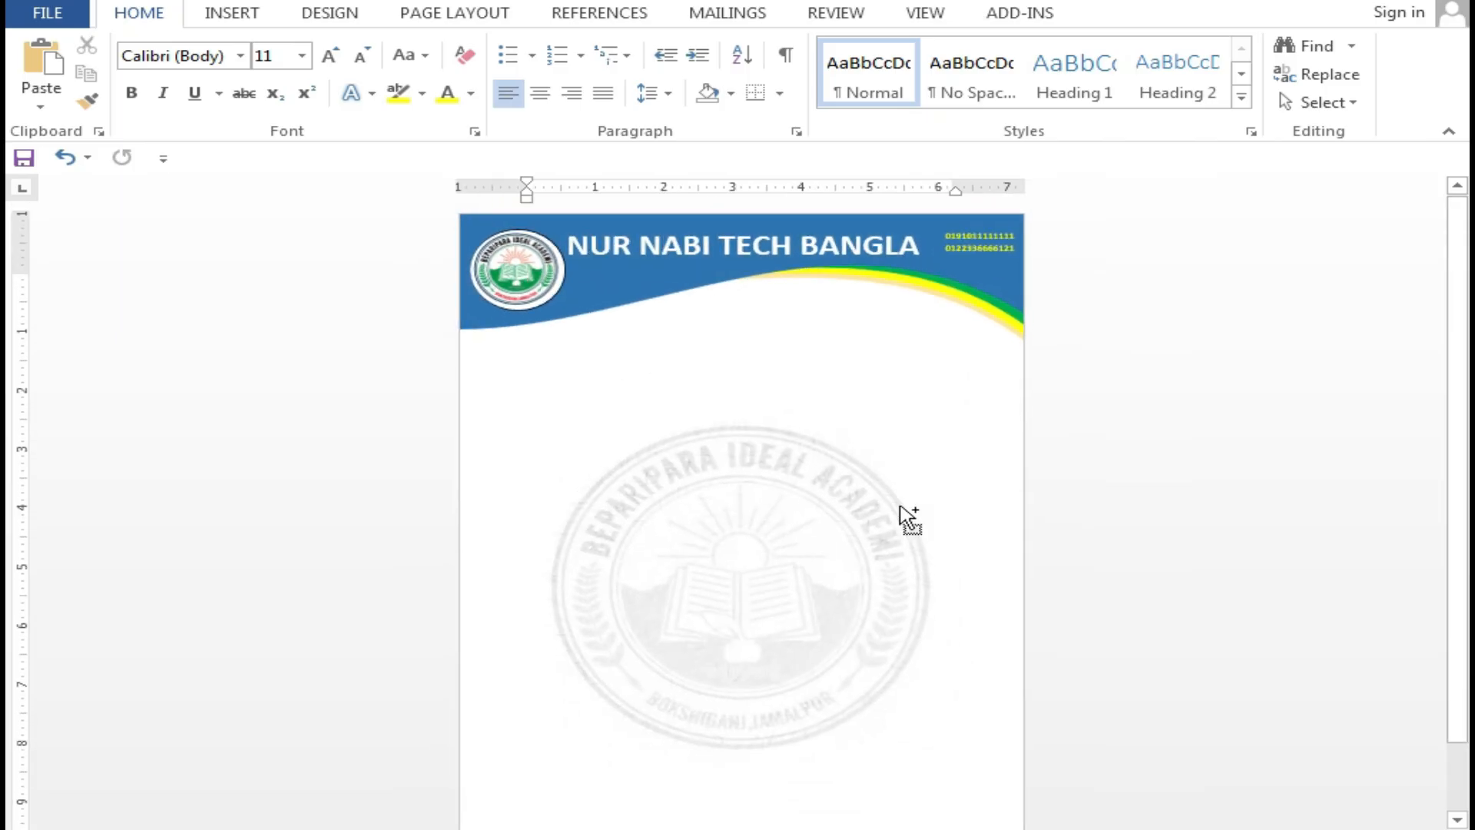
scroll(898, 513, "down", 3)
scroll(901, 507, "up", 2)
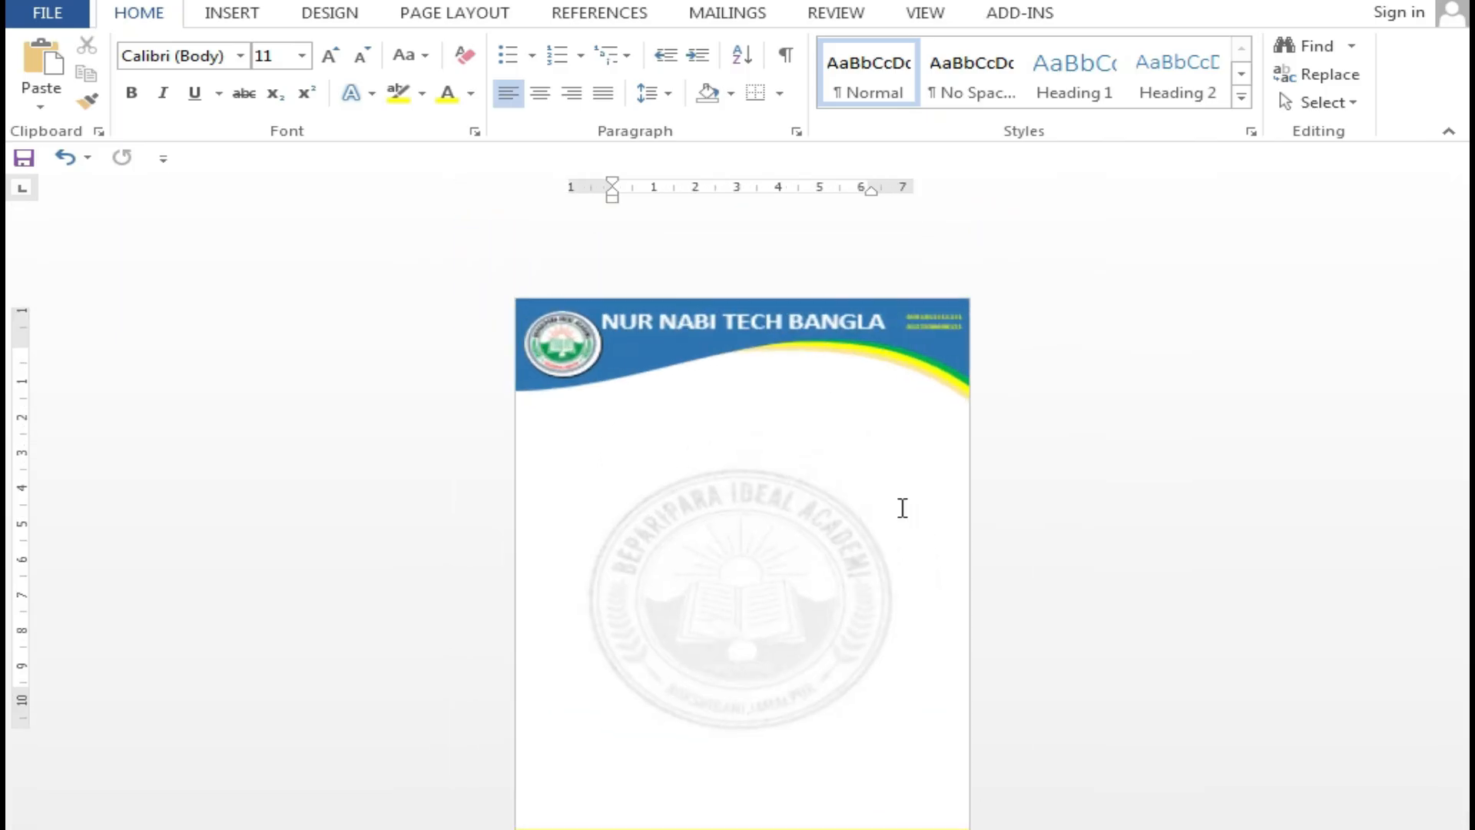
scroll(903, 508, "down", 1)
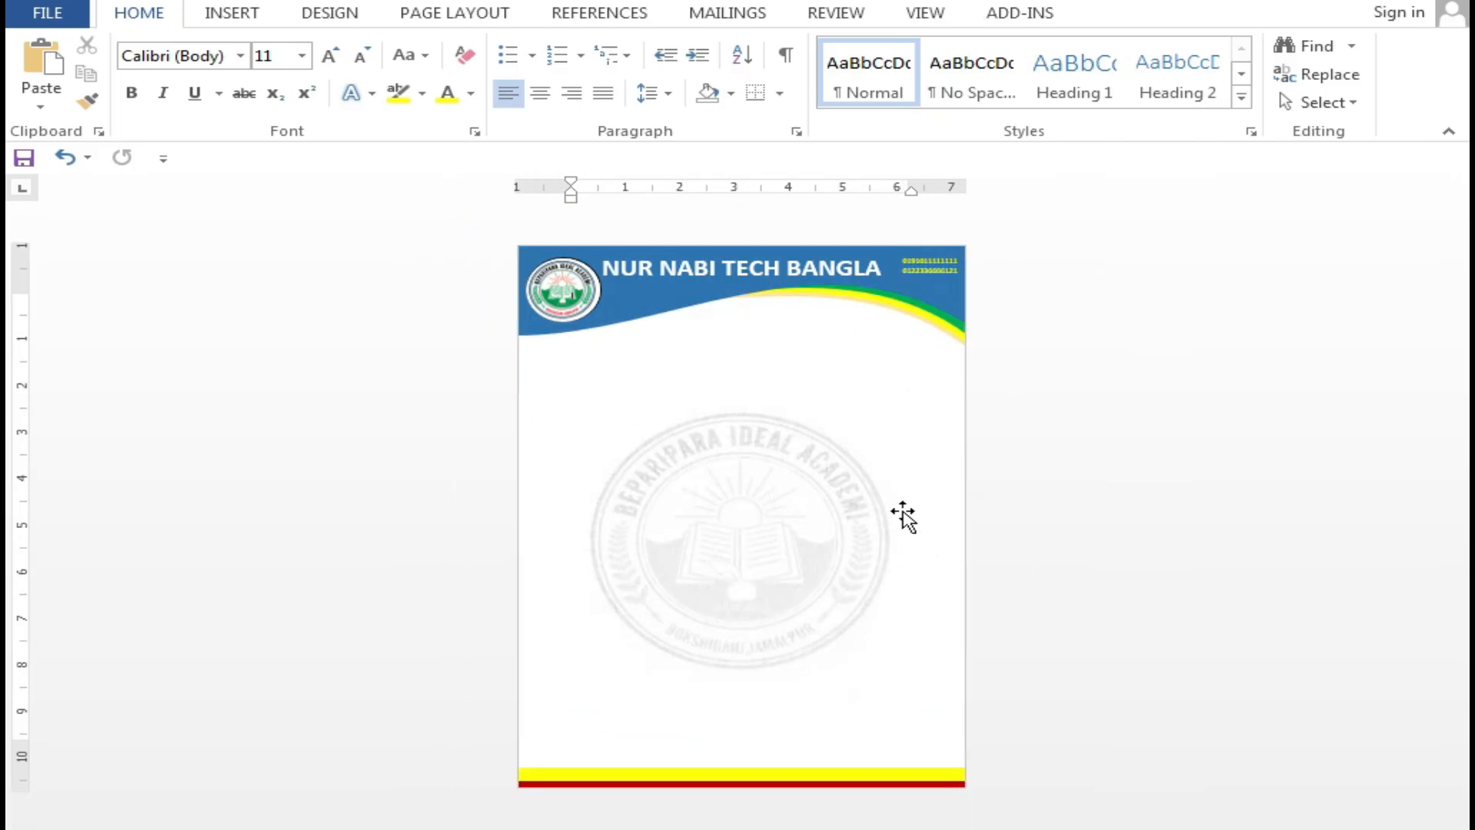